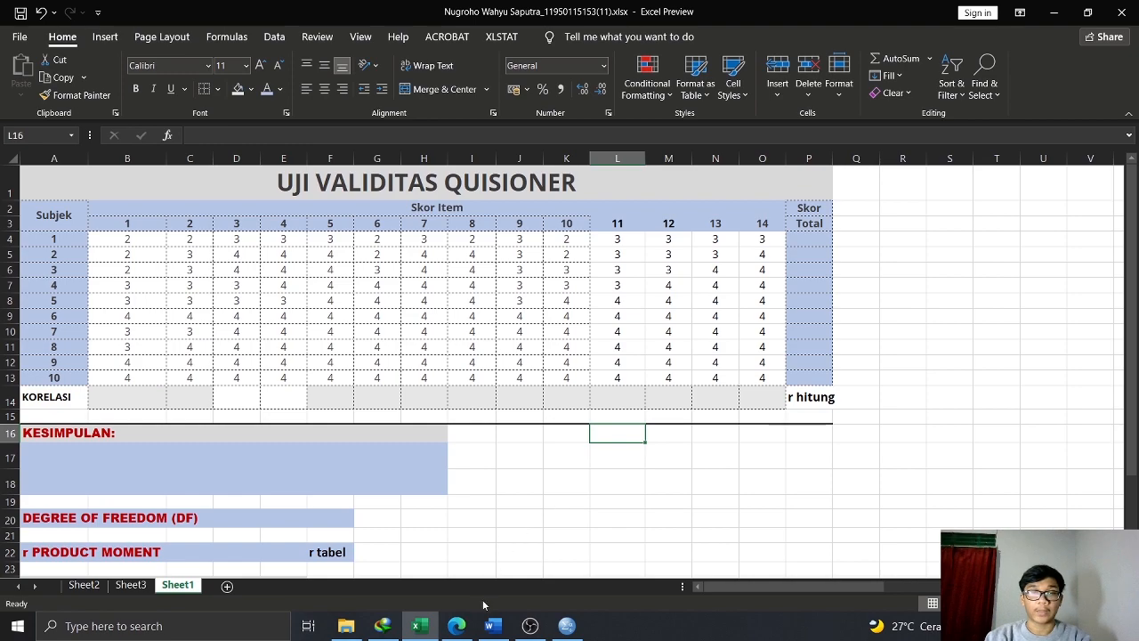
# Switch to Edge and review the leadership and work discipline questionnaire PDF through to its Kepemimpinan 1 response table
pyautogui.click(455, 626)
pyautogui.click(14, 95)
pyautogui.scroll(10, 1112, 157)
pyautogui.moveTo(1134, 137); pyautogui.dragTo(1134, 75)
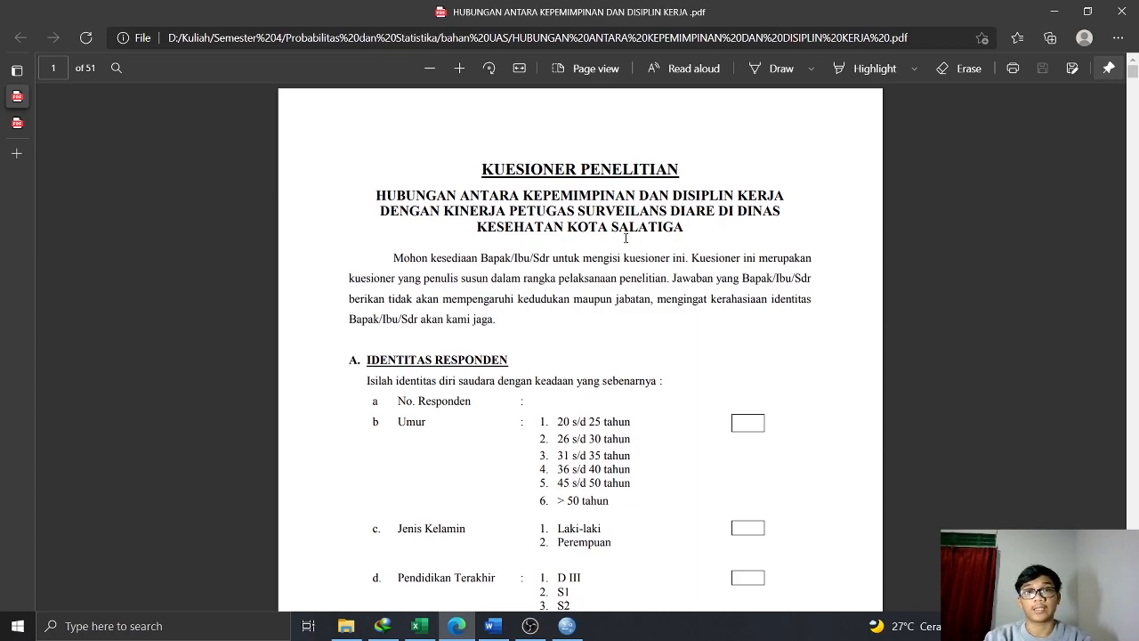
pyautogui.scroll(-20, 628, 241)
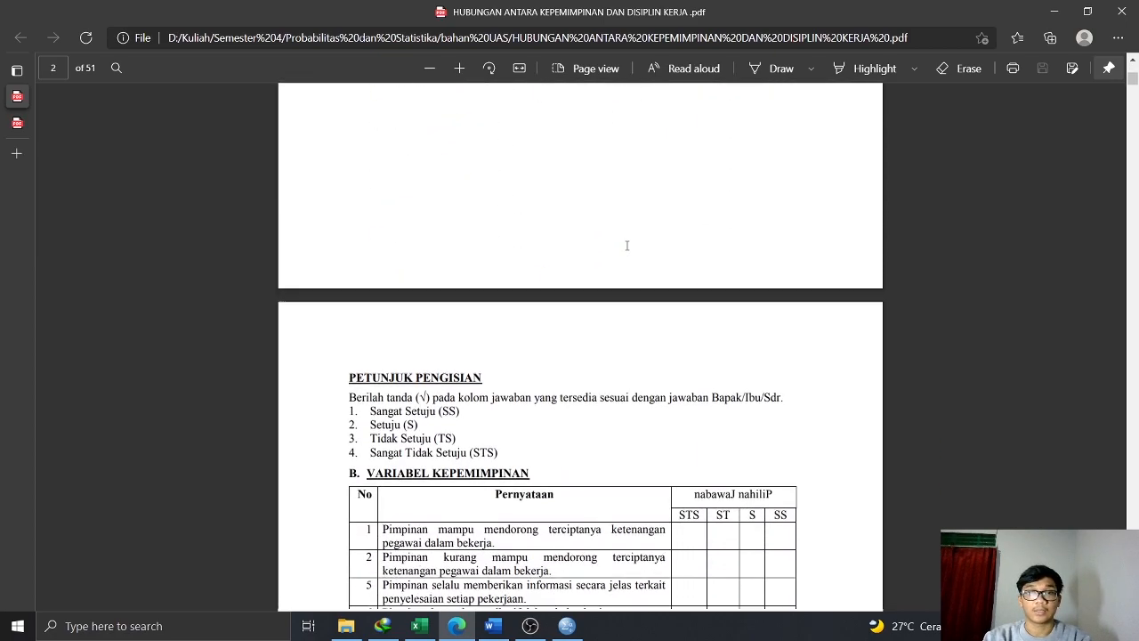
pyautogui.scroll(-20, 627, 251)
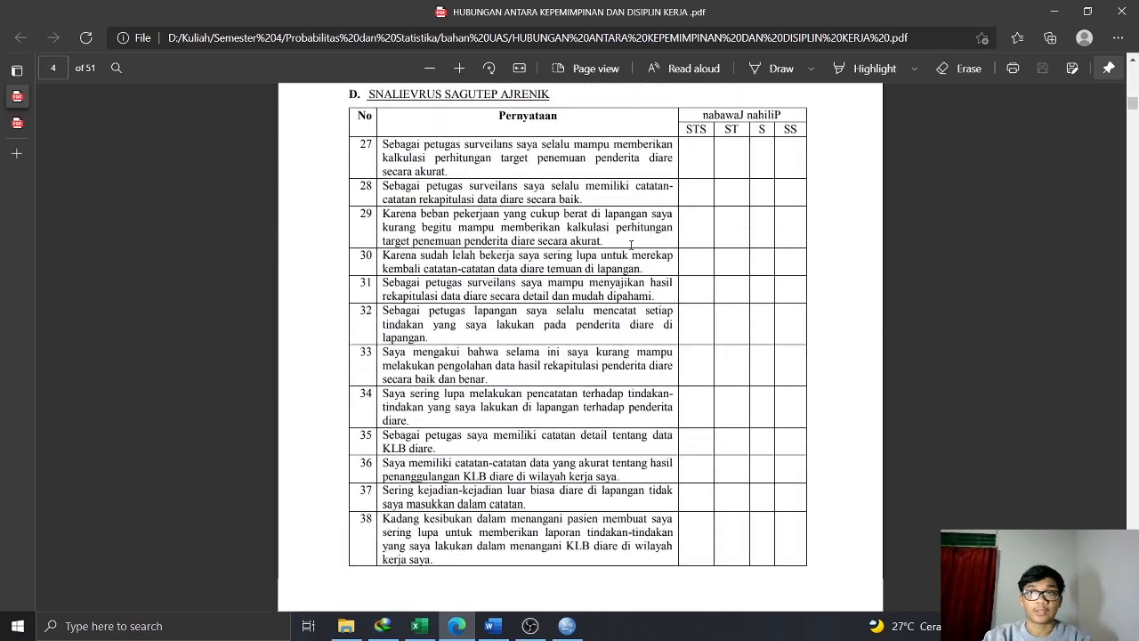
pyautogui.scroll(-20, 635, 251)
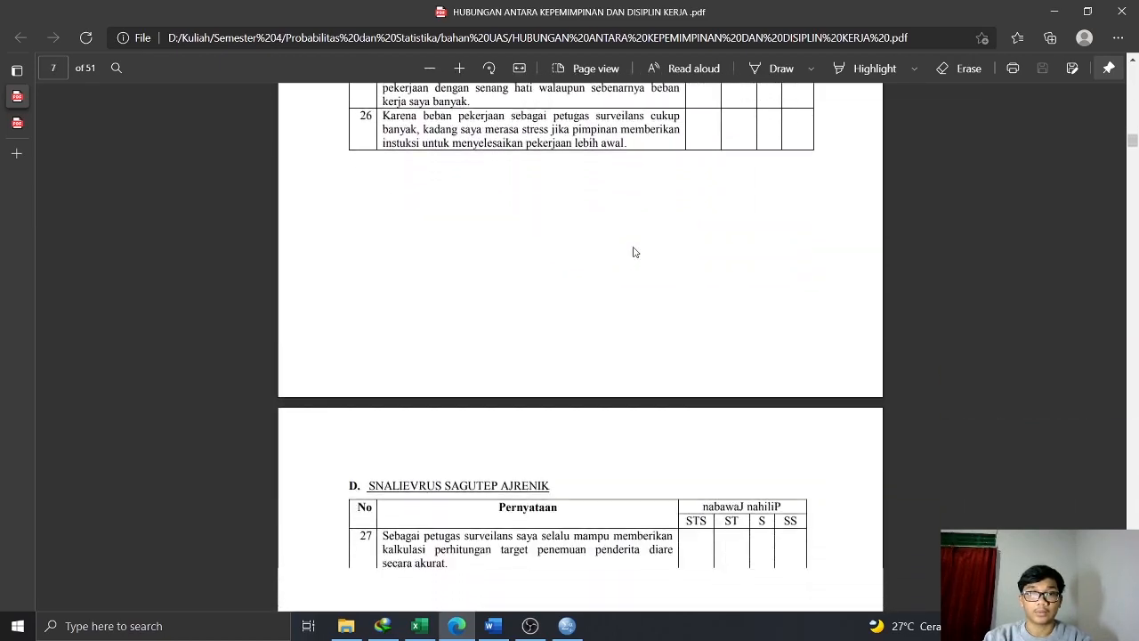
pyautogui.scroll(4, 634, 258)
pyautogui.scroll(-2, 534, 338)
pyautogui.scroll(1, 446, 407)
pyautogui.moveTo(416, 401); pyautogui.dragTo(757, 532)
pyautogui.click(473, 589)
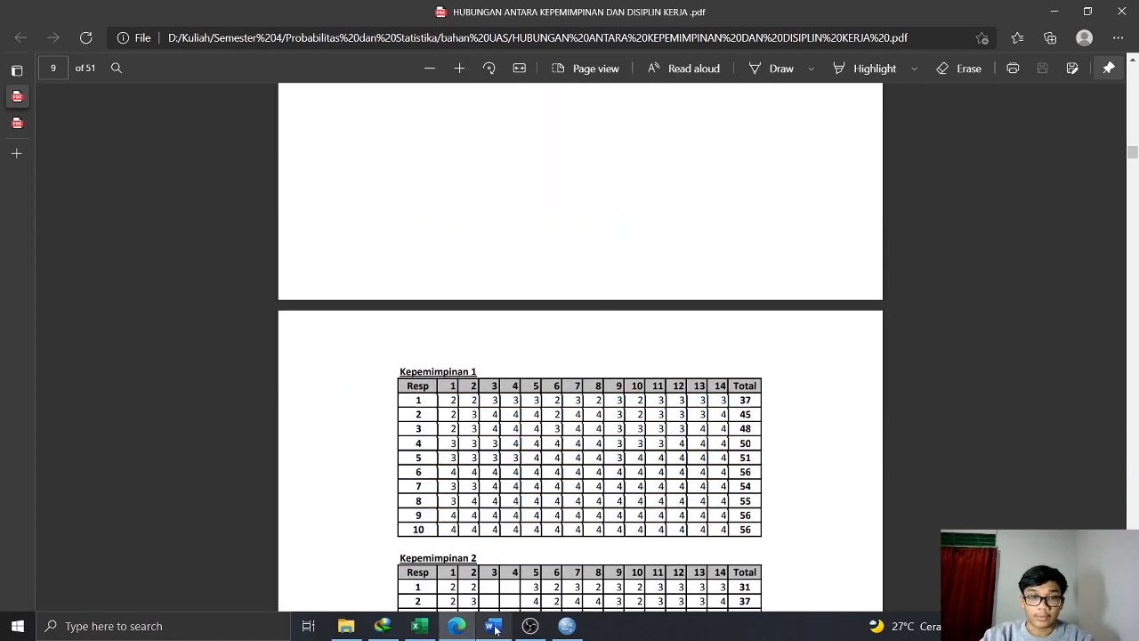
# Switch back to Excel and remove the fill colour from the KORELASI row cells B14:O14
pyautogui.click(417, 625)
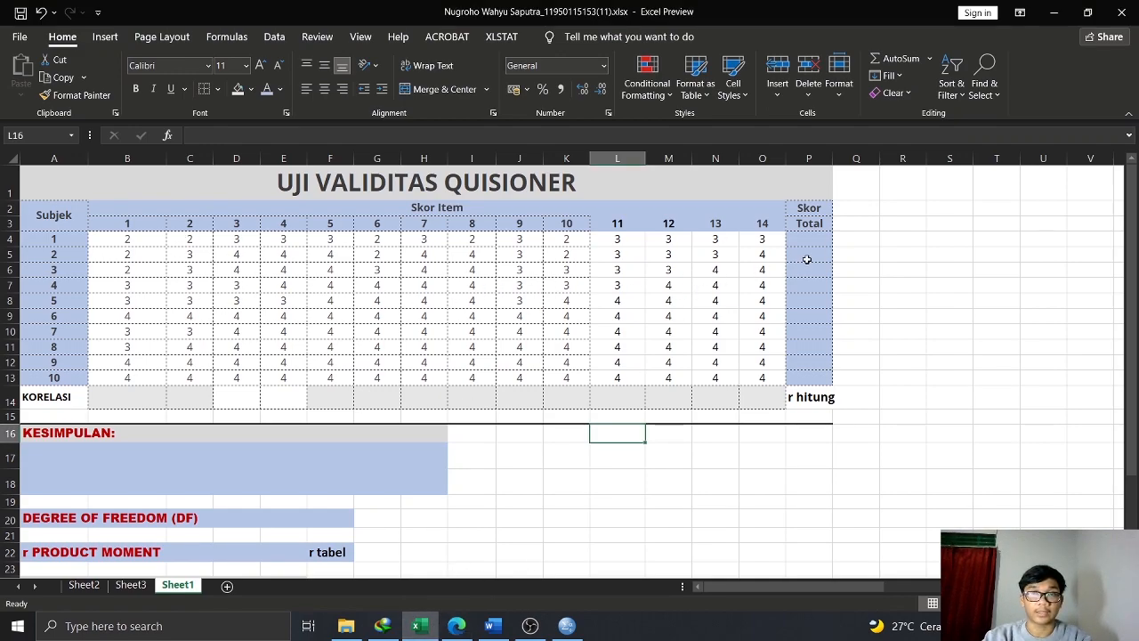
pyautogui.click(563, 415)
pyautogui.moveTo(125, 398); pyautogui.dragTo(762, 398)
pyautogui.click(251, 88)
pyautogui.click(267, 248)
pyautogui.click(944, 319)
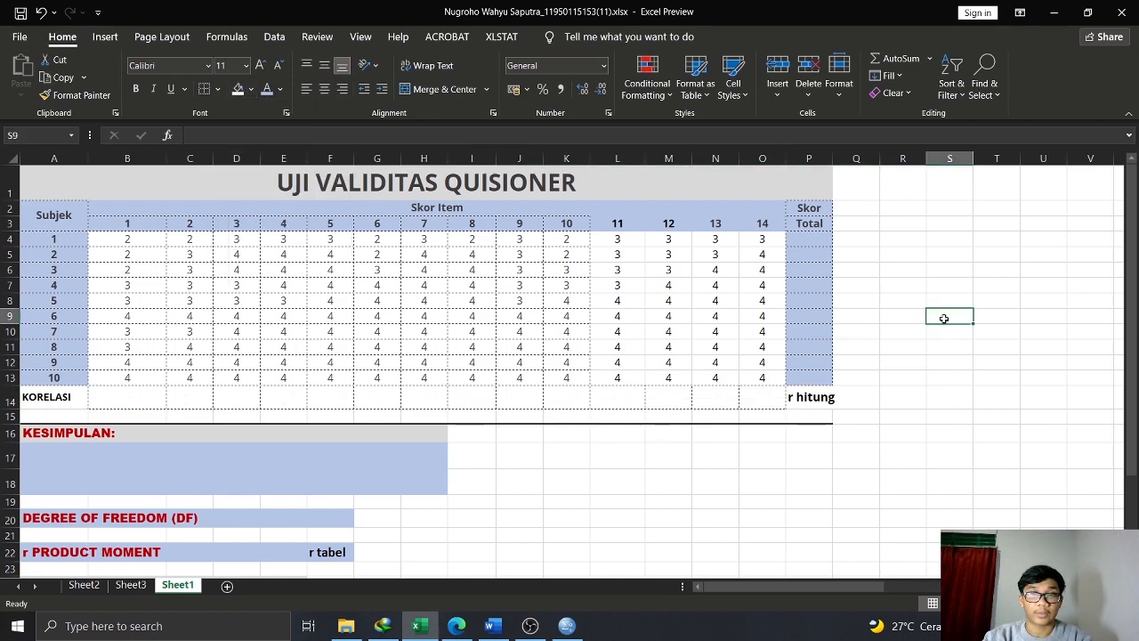
# Compute the Skor Total in P4 with =SUM(B4:O4) and fill the formula down to P13
pyautogui.click(811, 242)
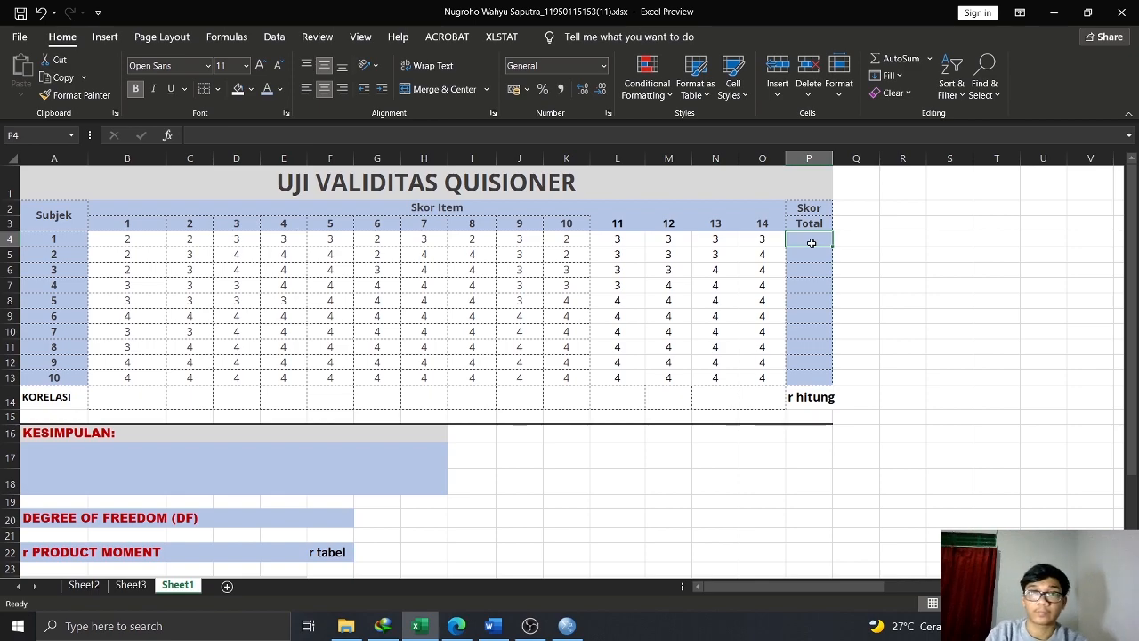
pyautogui.write('=SUM(')
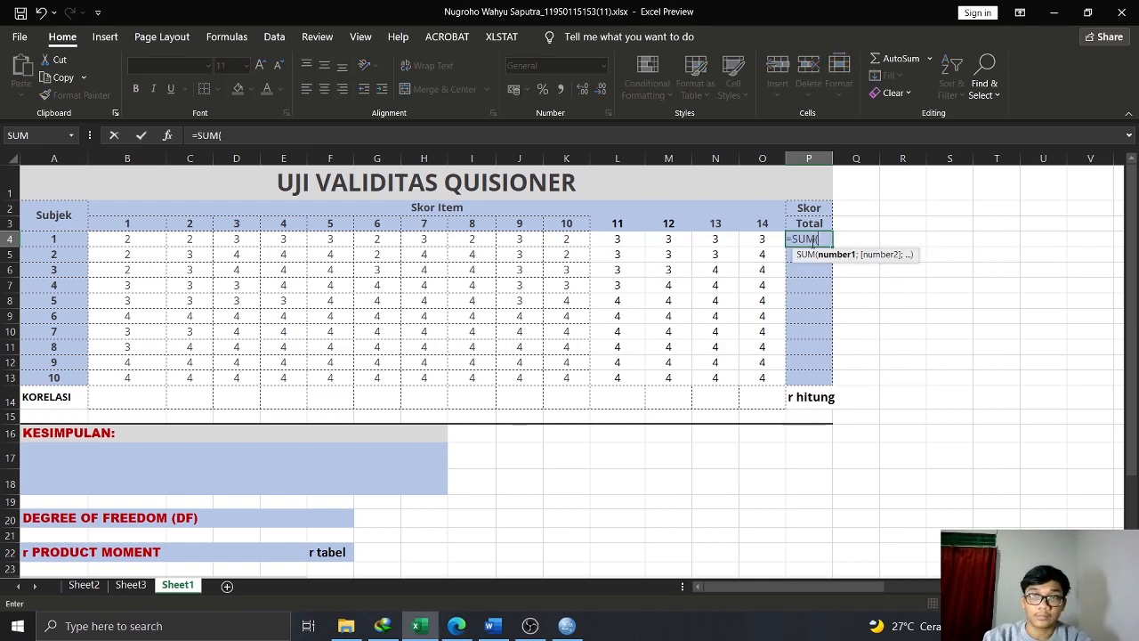
pyautogui.moveTo(152, 242); pyautogui.dragTo(762, 240)
pyautogui.write(')')
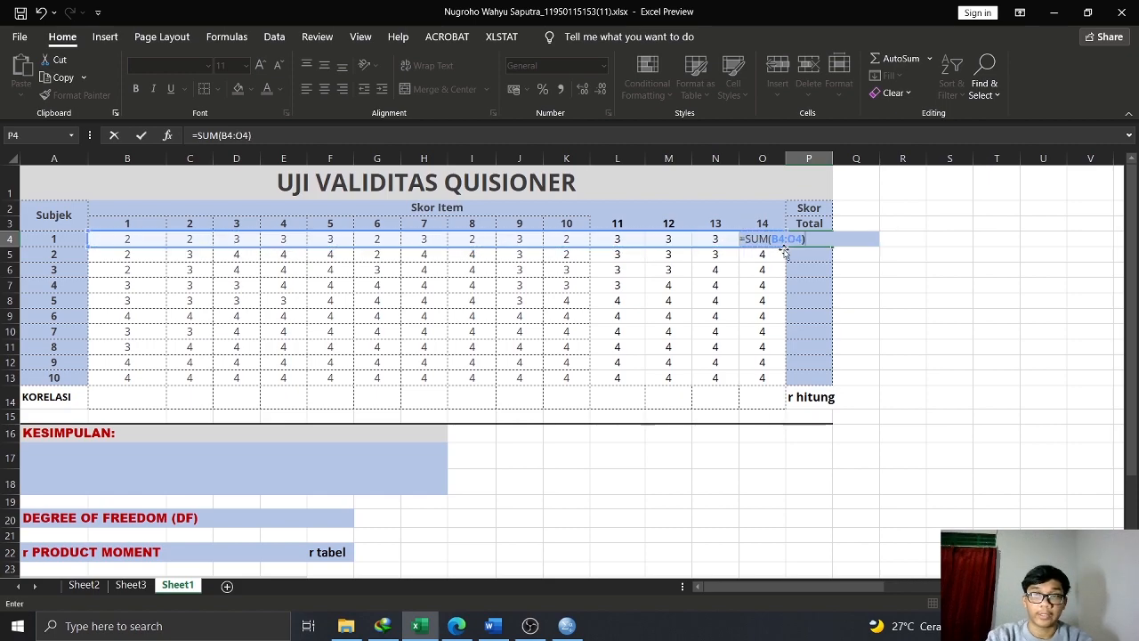
pyautogui.press('Return')
pyautogui.click(812, 239)
pyautogui.moveTo(833, 248); pyautogui.dragTo(831, 383)
pyautogui.click(899, 361)
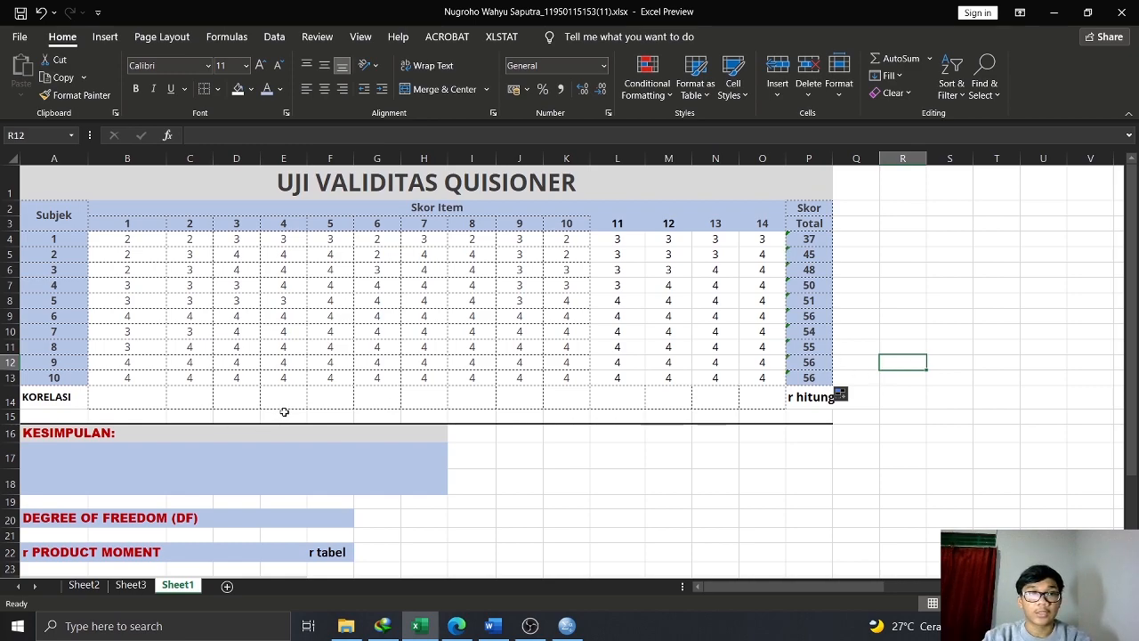
# Build a CORREL formula in B14 that correlates item 1 scores B4:B13 with the total scores P4:P13
pyautogui.click(142, 400)
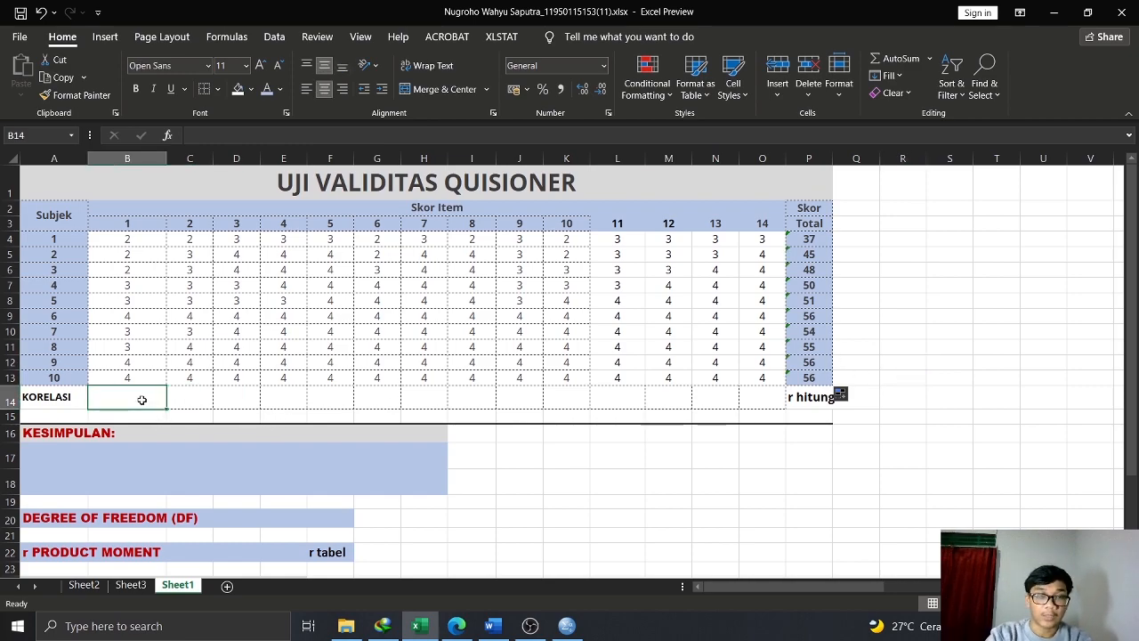
pyautogui.write('=cp')
pyautogui.press('BackSpace')
pyautogui.press('BackSpace')
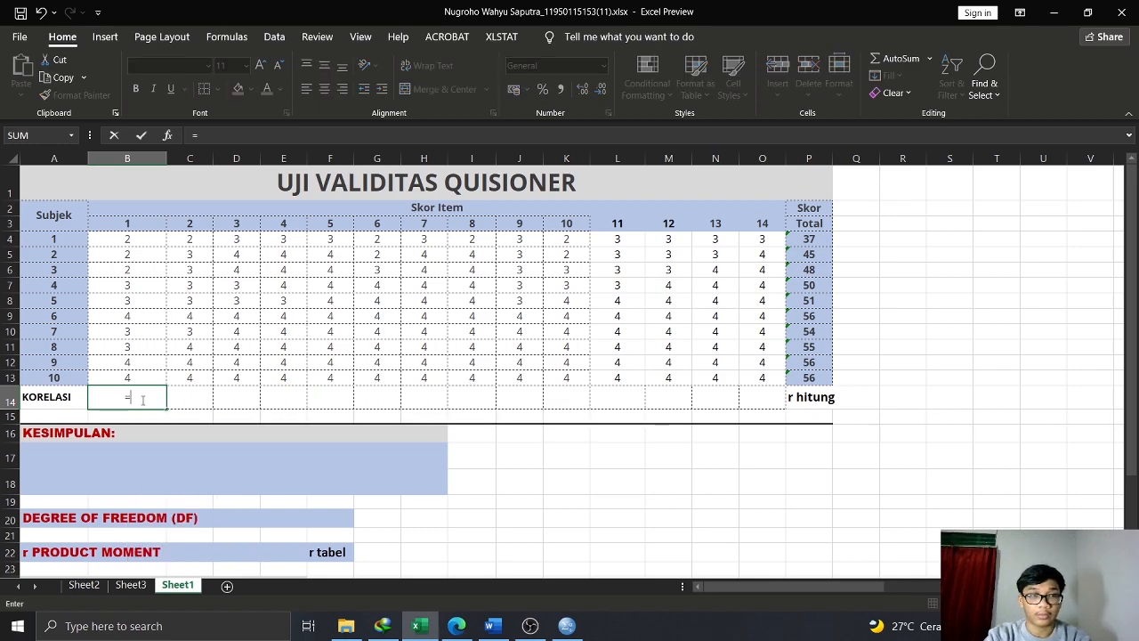
pyautogui.write('correl')
pyautogui.press('Tab')
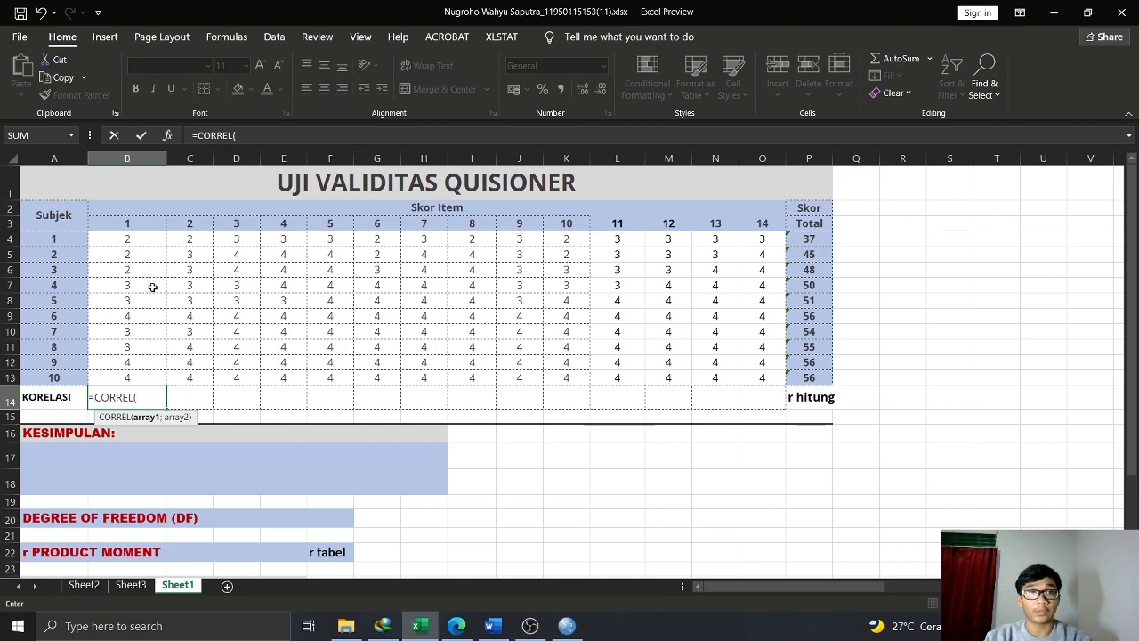
pyautogui.moveTo(132, 239); pyautogui.dragTo(146, 373)
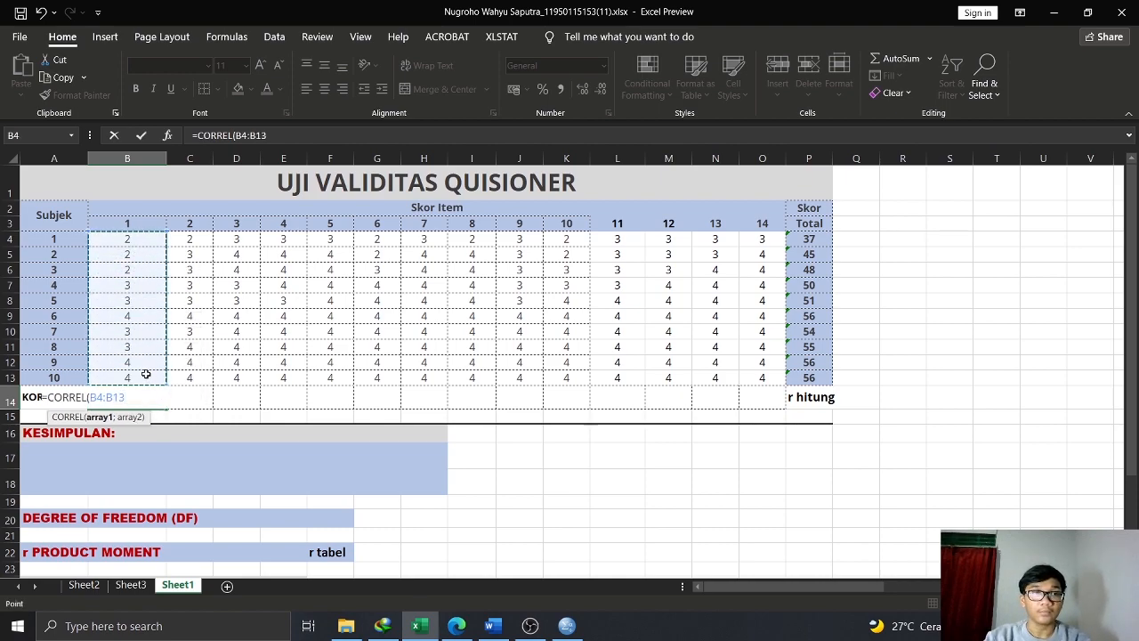
pyautogui.write(';')
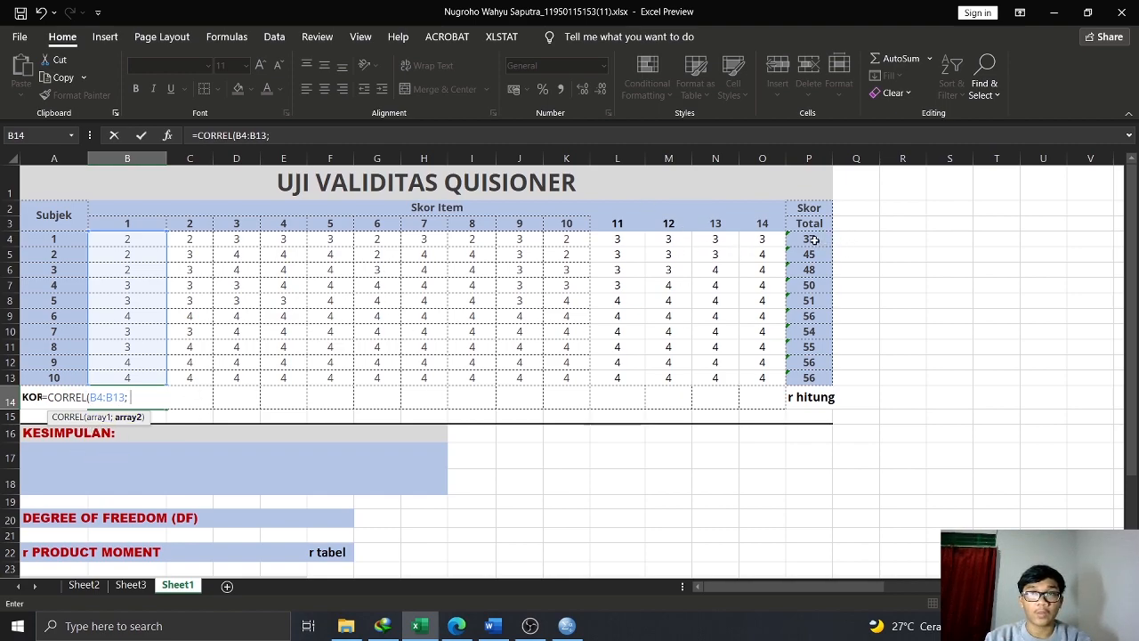
pyautogui.moveTo(813, 239); pyautogui.dragTo(812, 378)
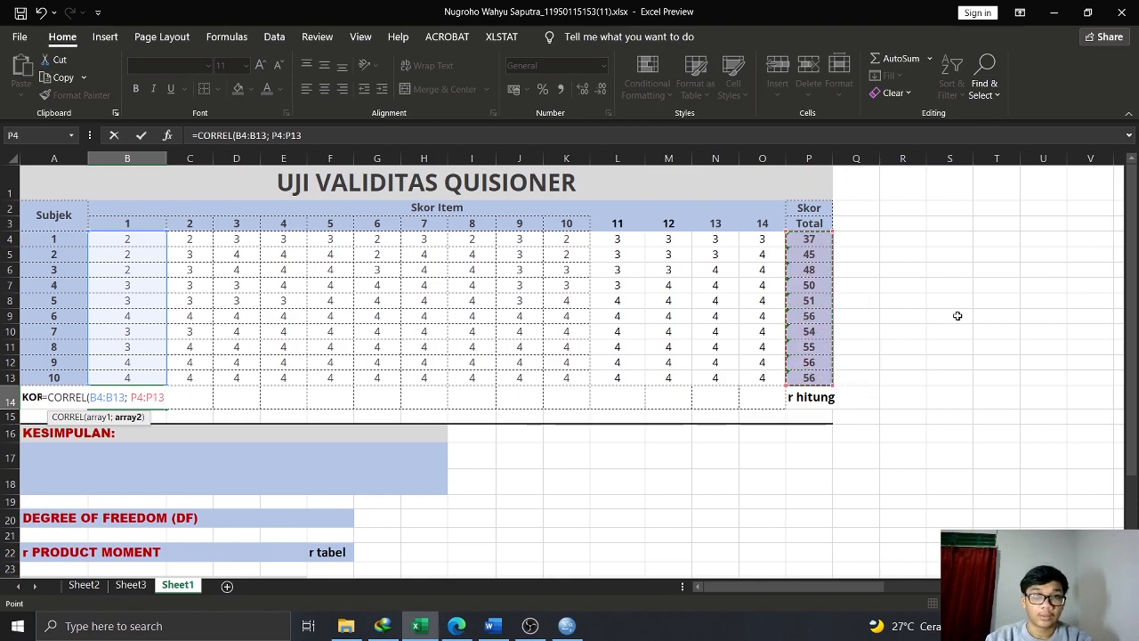
# Make the formula's total score range absolute as $P$4:$P$13 and fill the correlation across to O14
pyautogui.click(131, 397)
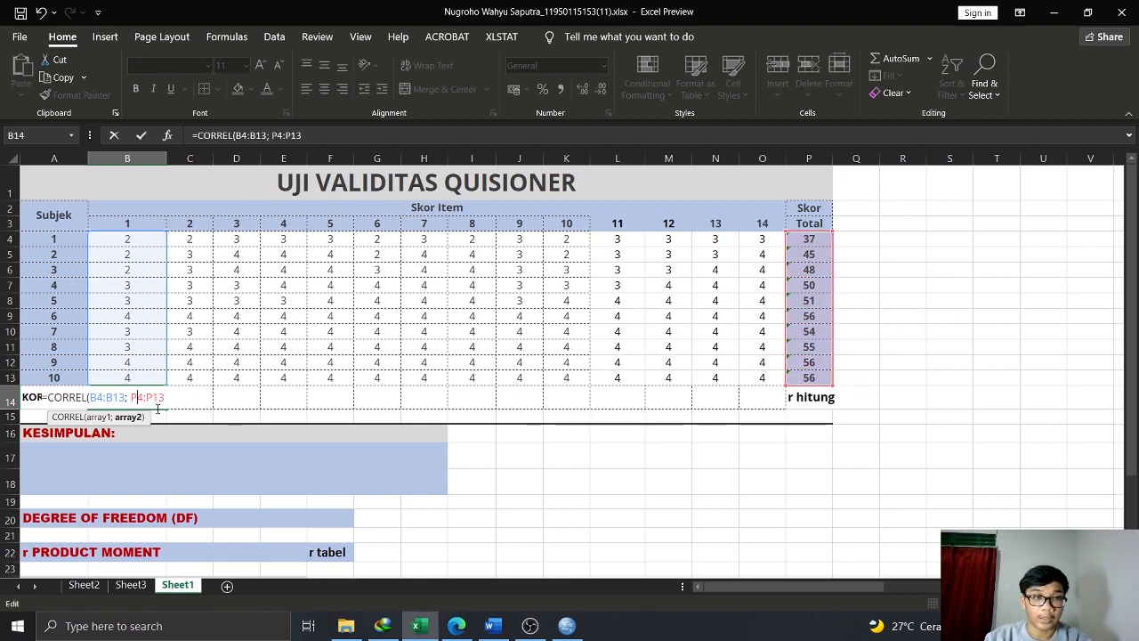
pyautogui.press('F4')
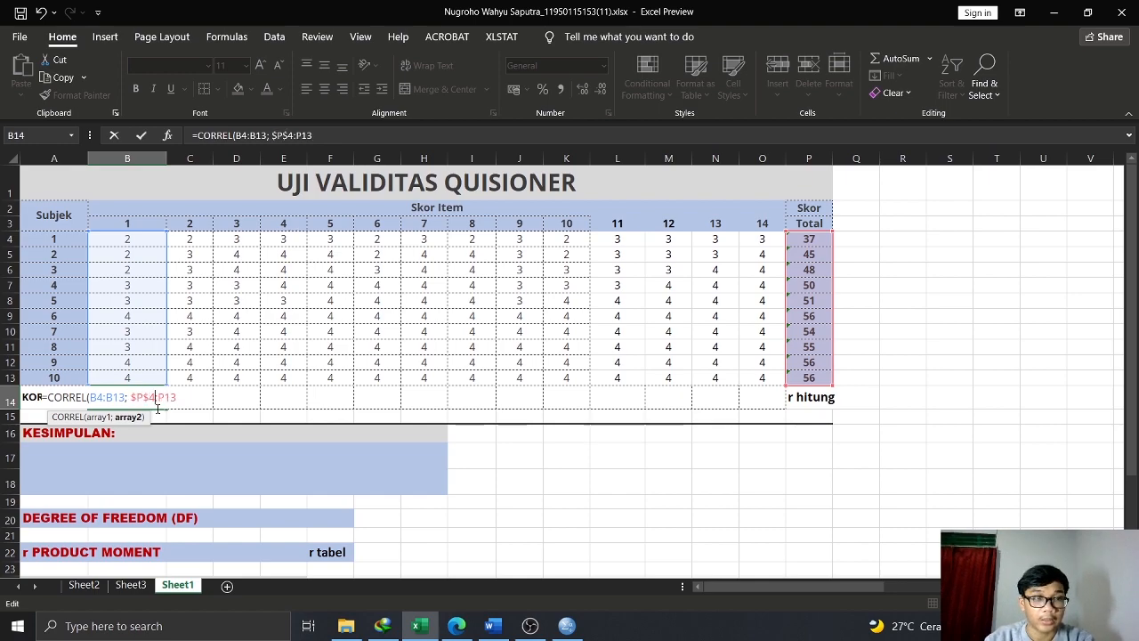
pyautogui.press('Right')
pyautogui.write('$')
pyautogui.press('Right')
pyautogui.write('$')
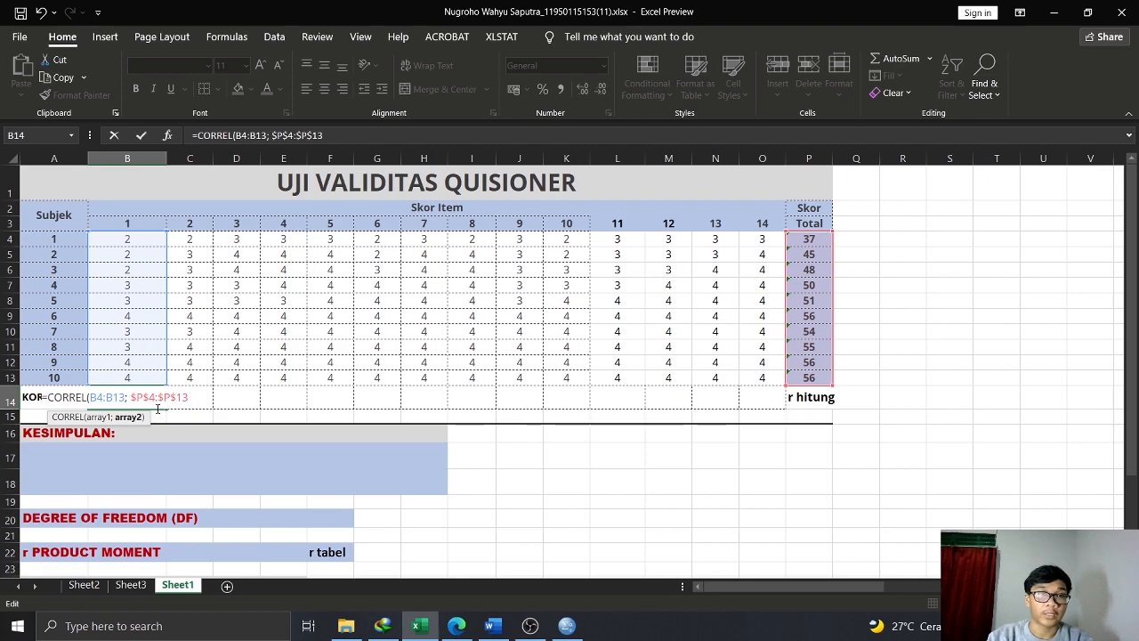
pyautogui.press('Return')
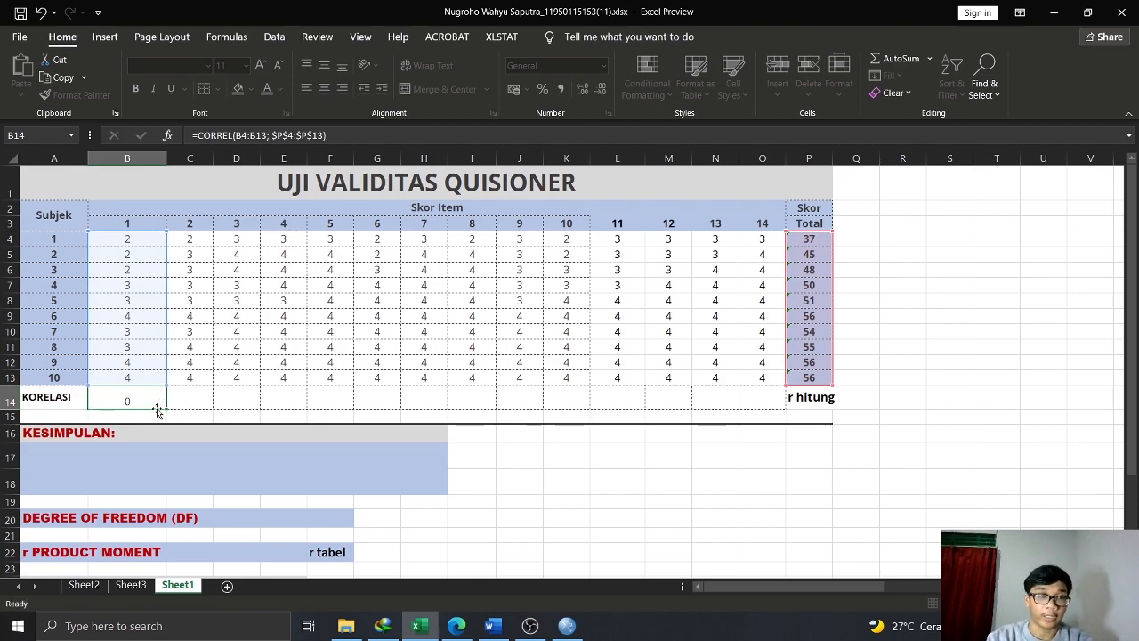
pyautogui.click(158, 403)
pyautogui.moveTo(164, 407); pyautogui.dragTo(778, 399)
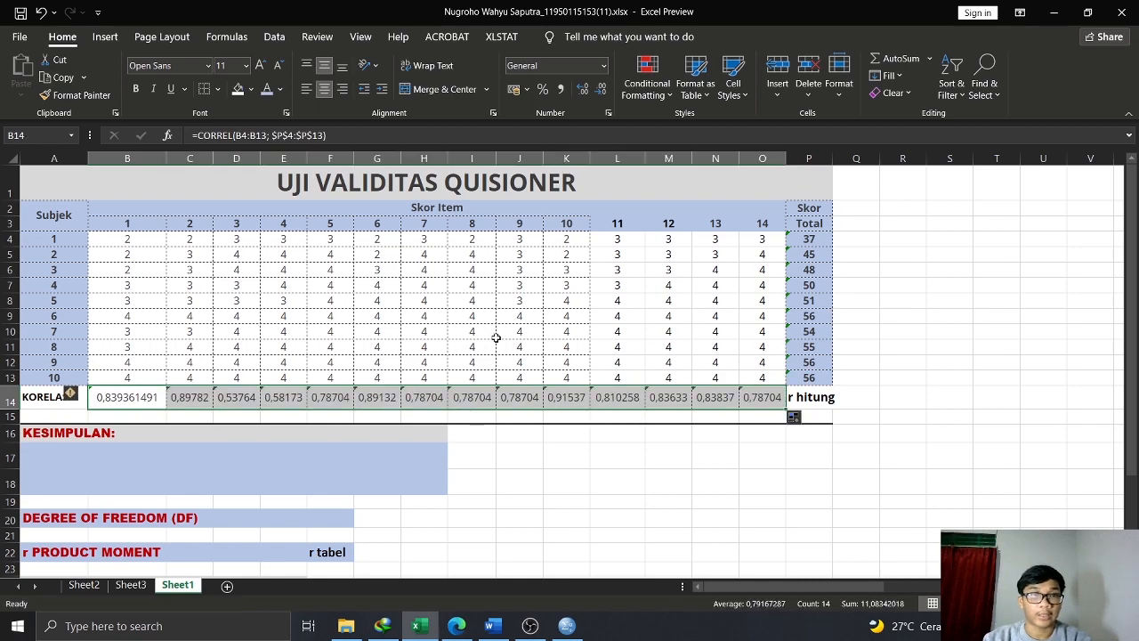
pyautogui.click(562, 439)
pyautogui.moveTo(129, 392); pyautogui.dragTo(762, 396)
pyautogui.click(615, 452)
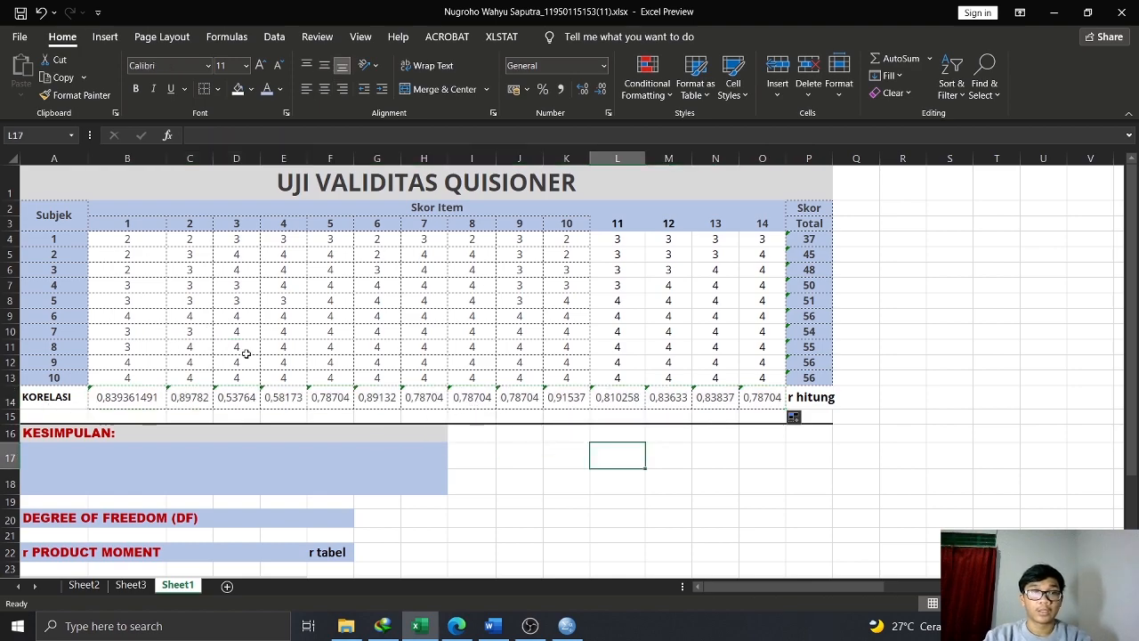
pyautogui.scroll(-1, 245, 354)
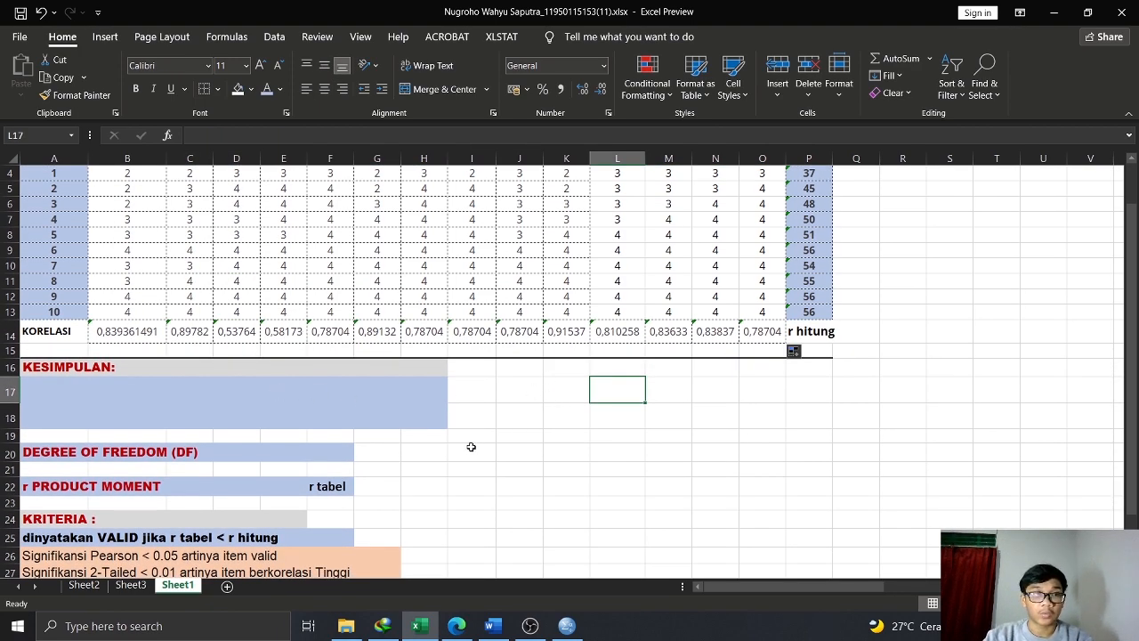
pyautogui.scroll(1, 356, 494)
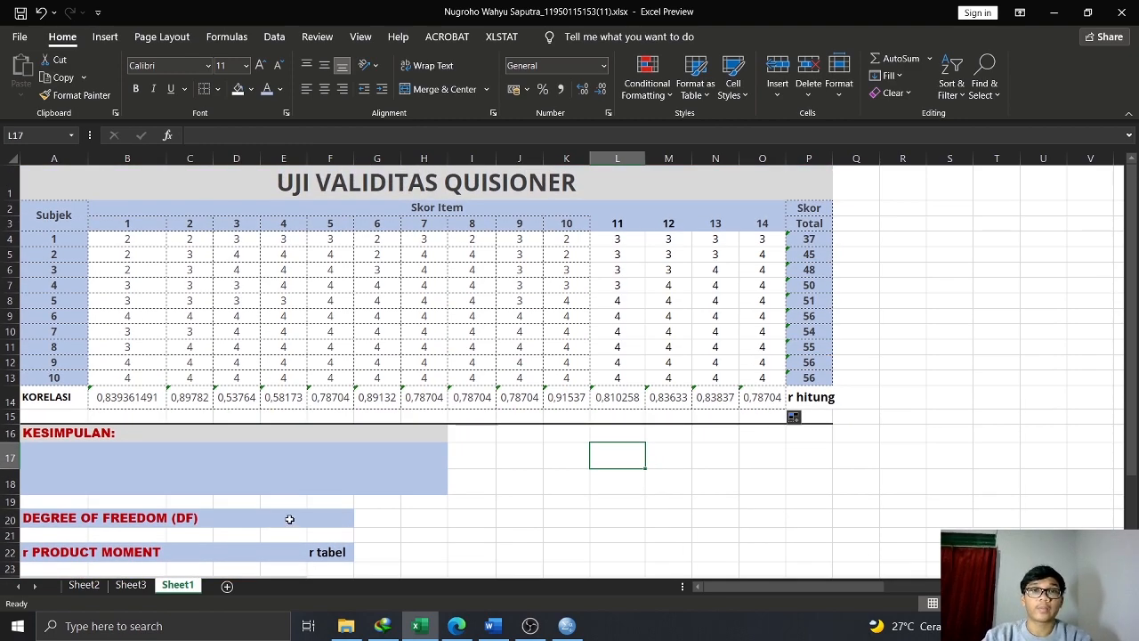
# Enter the degree of freedom calculation "10 - 2 = 8" in cell E20
pyautogui.click(289, 519)
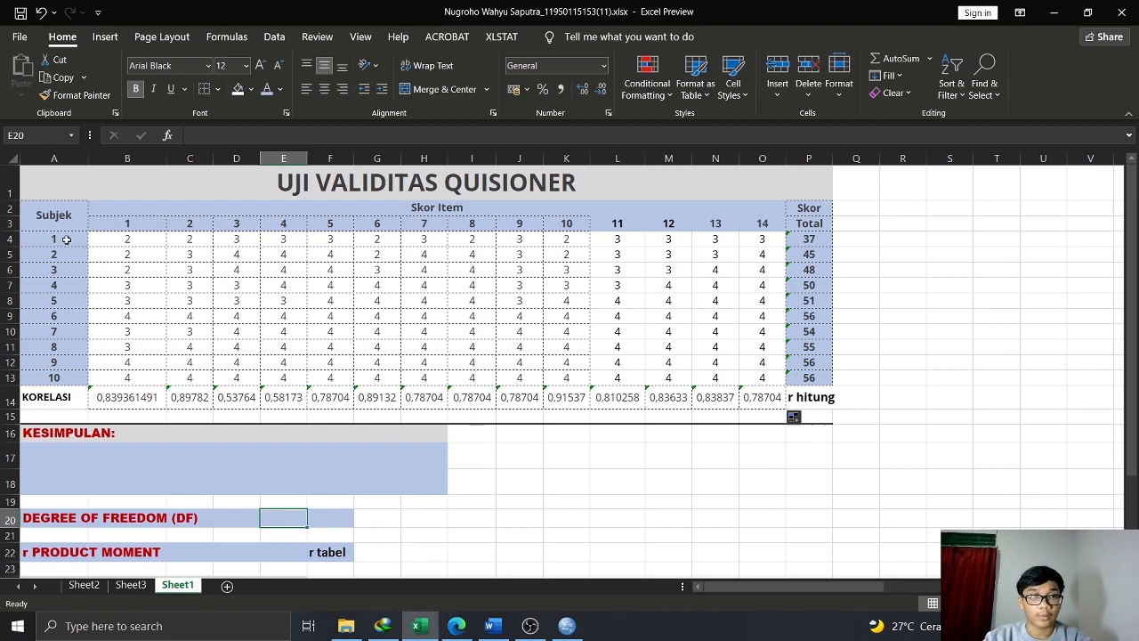
pyautogui.moveTo(66, 240); pyautogui.dragTo(68, 391)
pyautogui.click(668, 518)
pyautogui.click(283, 515)
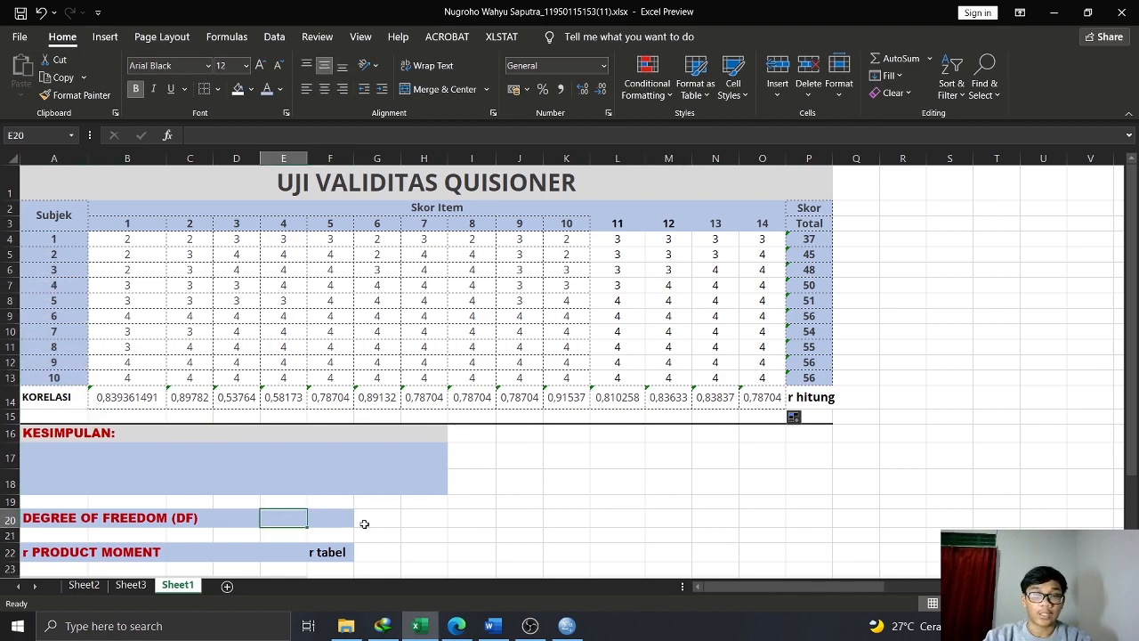
pyautogui.write('10 - 2 = 8')
pyautogui.click(541, 500)
# Open the Tabel r Product Moment PDF in Edge and copy the r value 0.632 for N = 8
pyautogui.scroll(-1, 541, 498)
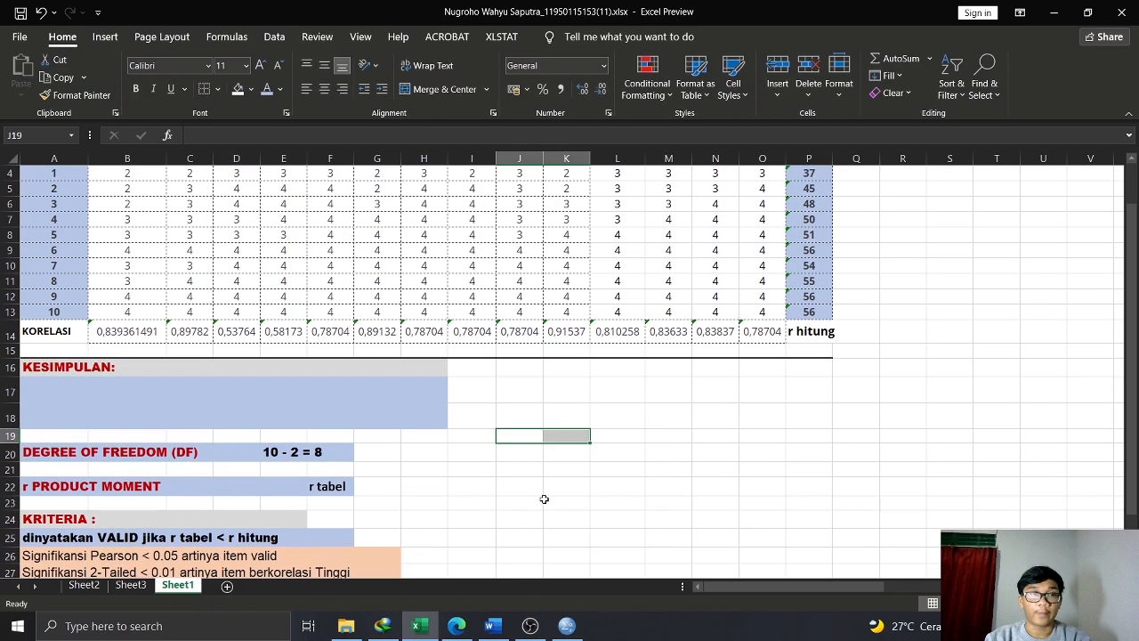
pyautogui.scroll(1, 492, 475)
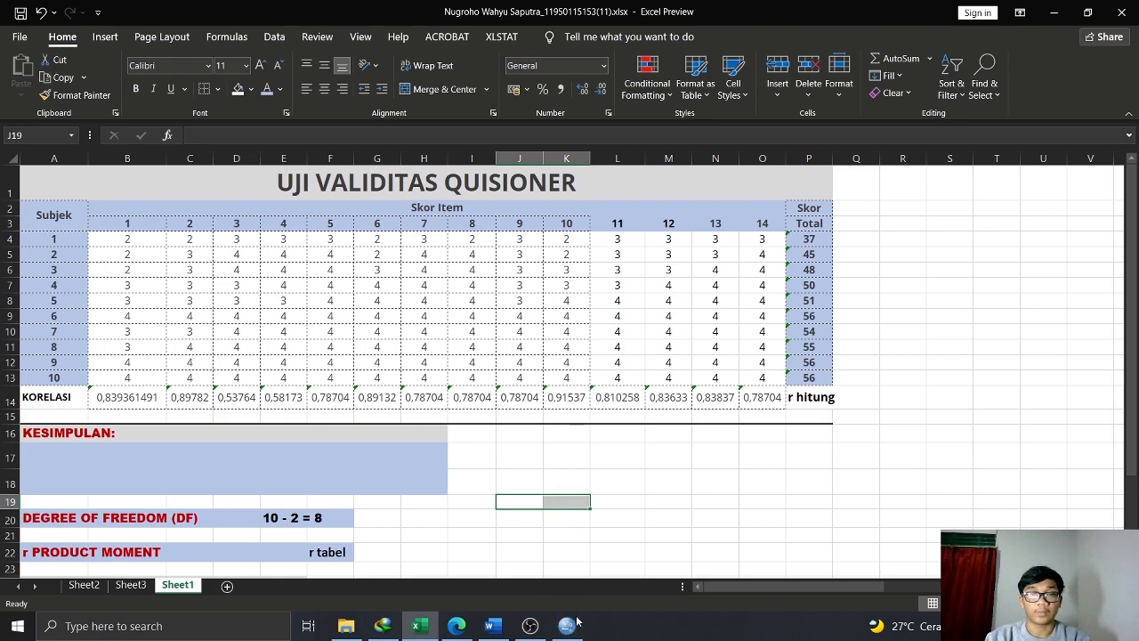
pyautogui.click(455, 626)
pyautogui.click(18, 125)
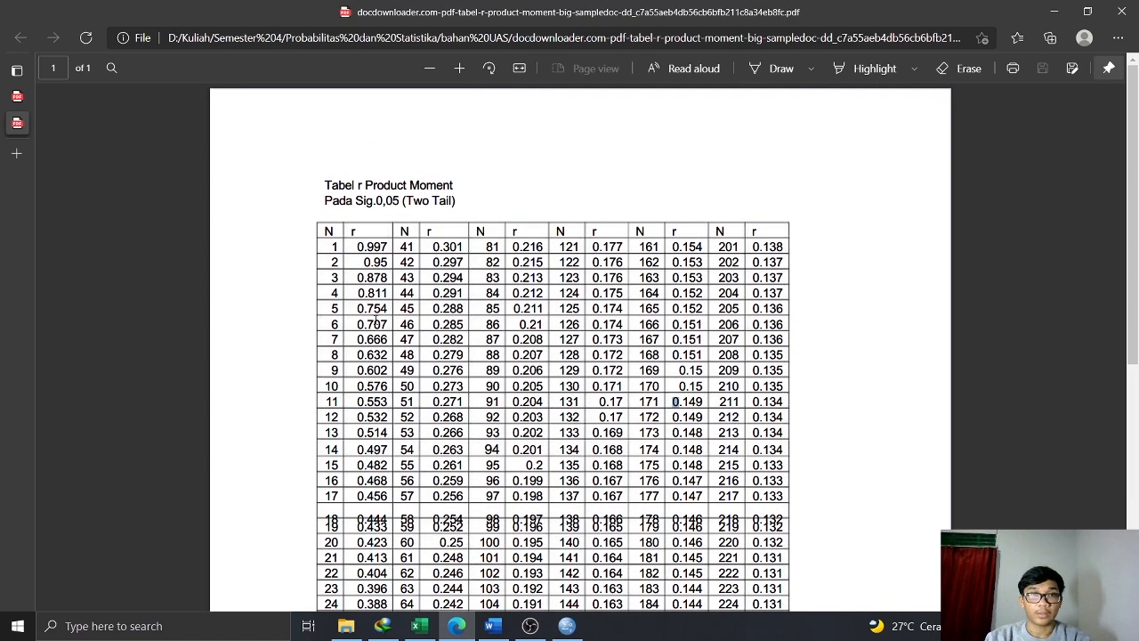
pyautogui.click(492, 627)
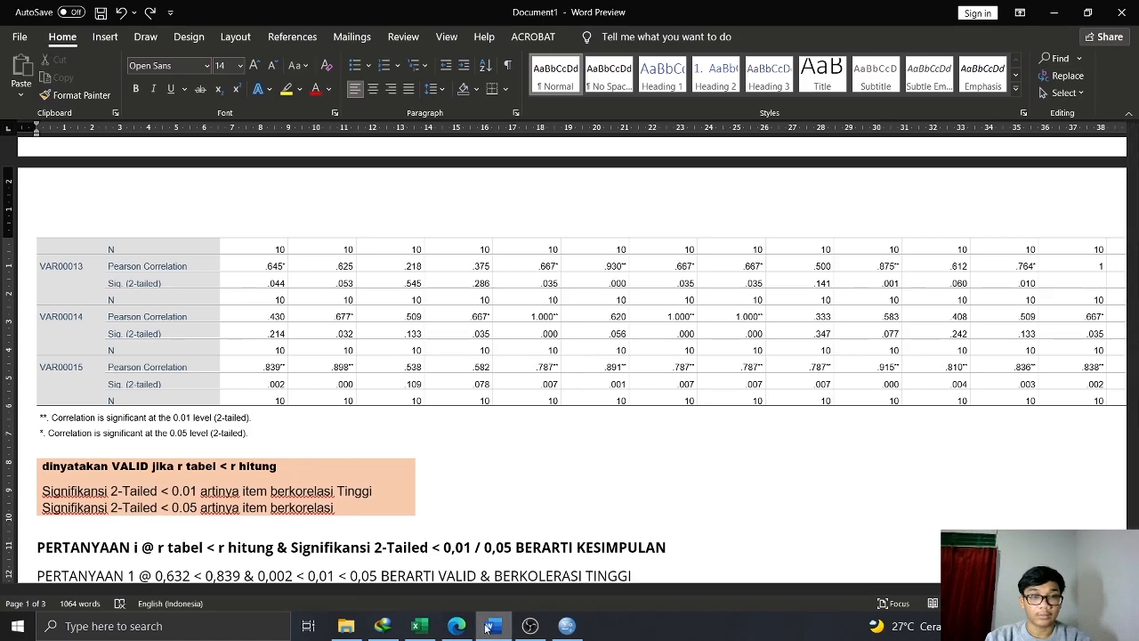
pyautogui.click(457, 626)
pyautogui.click(419, 626)
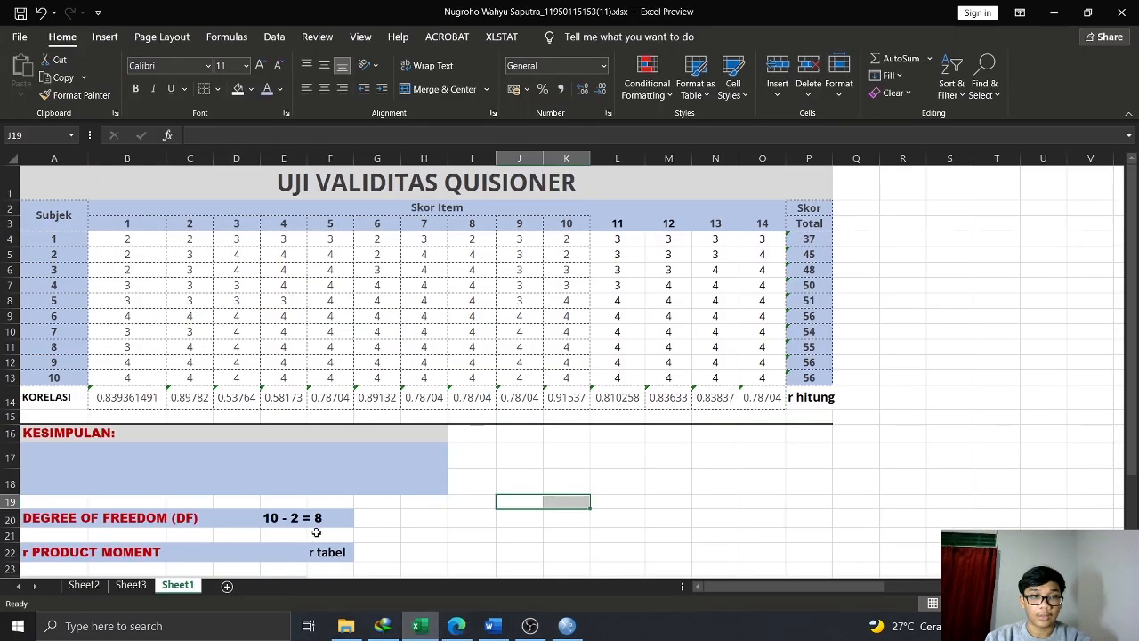
pyautogui.scroll(-1, 315, 532)
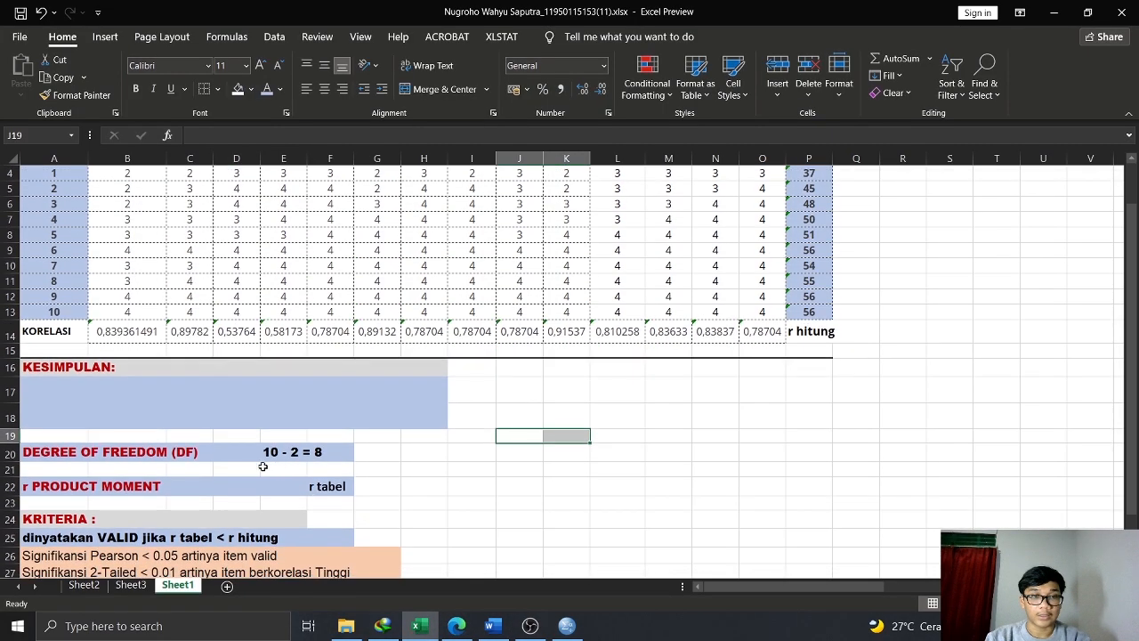
pyautogui.click(419, 626)
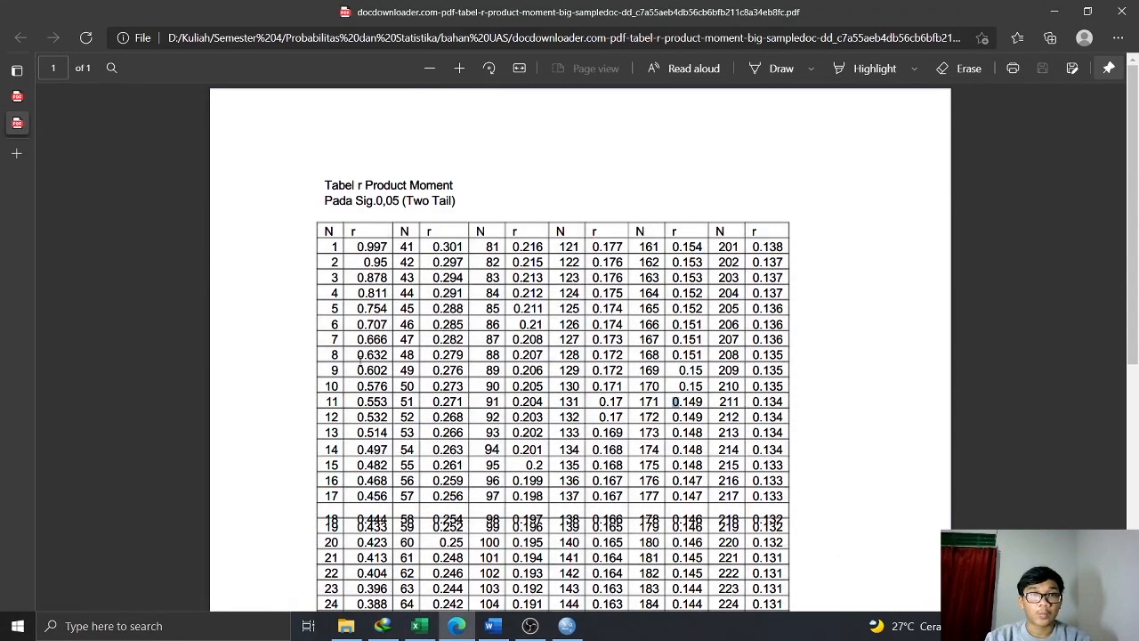
pyautogui.doubleClick(372, 355)
pyautogui.hotkey('ctrl', 'c')
pyautogui.click(492, 627)
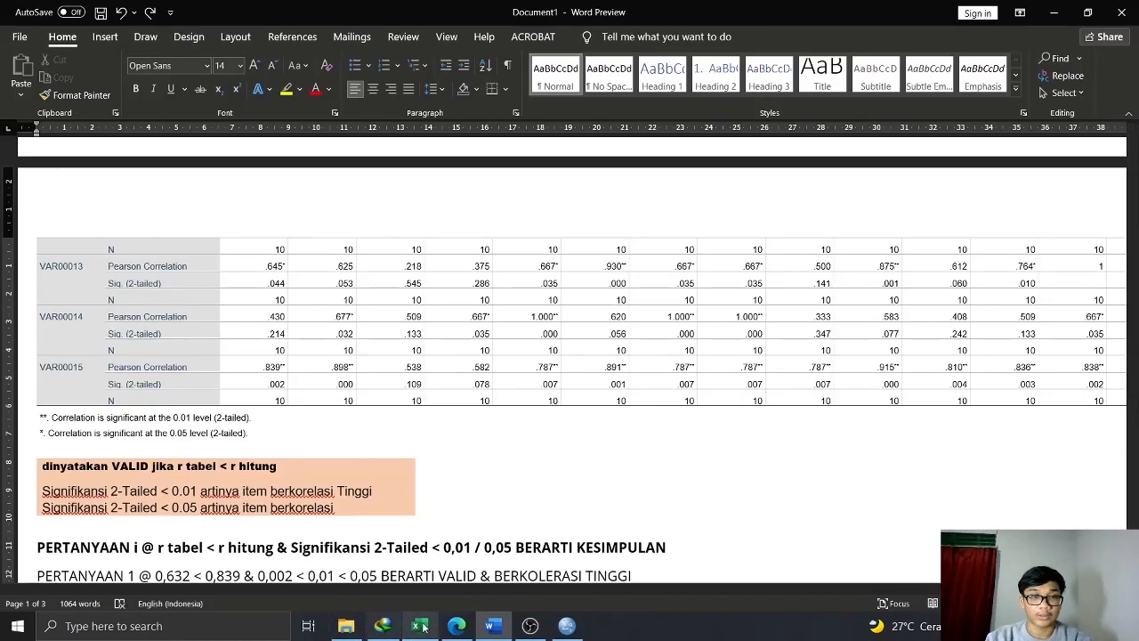
# Switch to the Excel workbook and enter the r table value 0,632 in cell E22
pyautogui.click(419, 627)
pyautogui.click(287, 486)
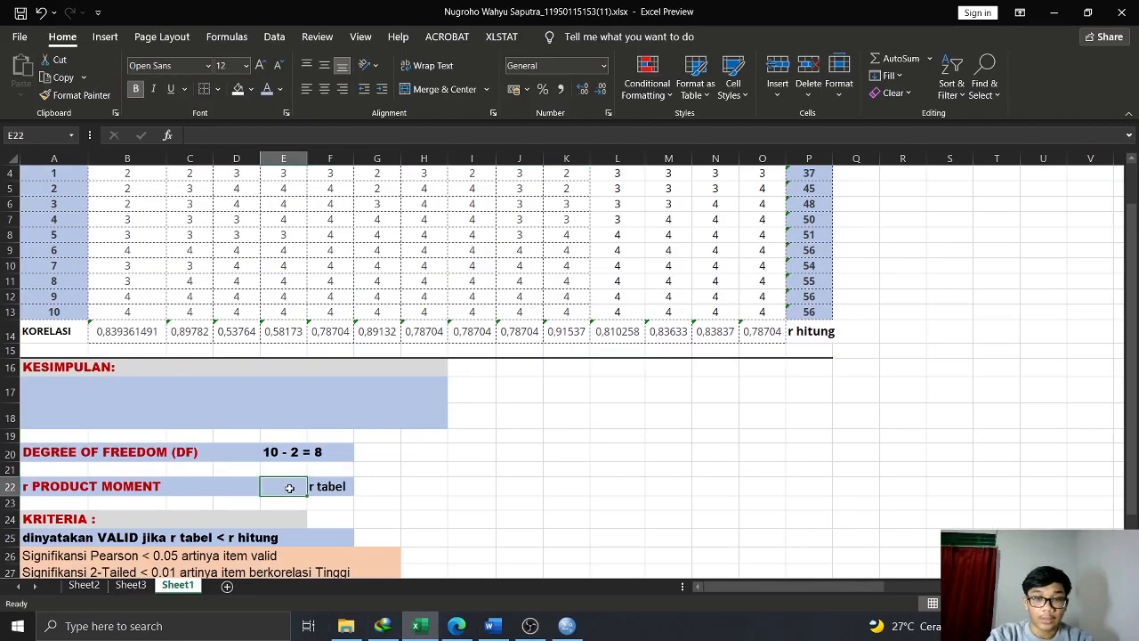
pyautogui.write('0,632')
pyautogui.click(531, 628)
pyautogui.click(532, 628)
pyautogui.click(404, 487)
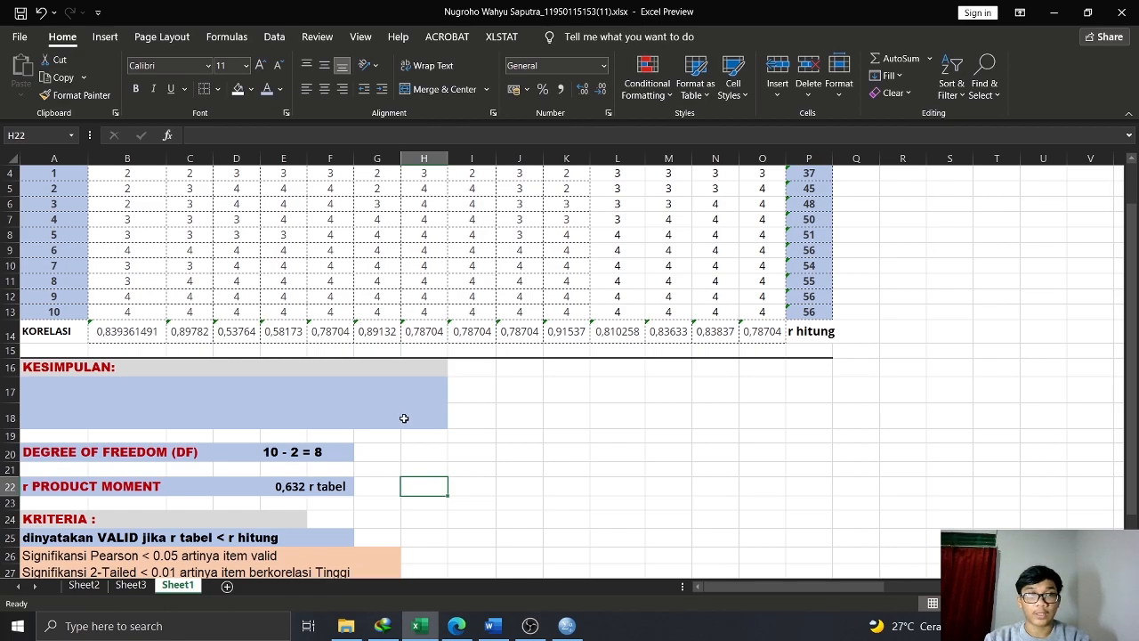
# Shade the item 1 correlation in B14 with a light gray fill to mark it as above the r table value
pyautogui.scroll(-1, 403, 419)
pyautogui.scroll(2, 453, 371)
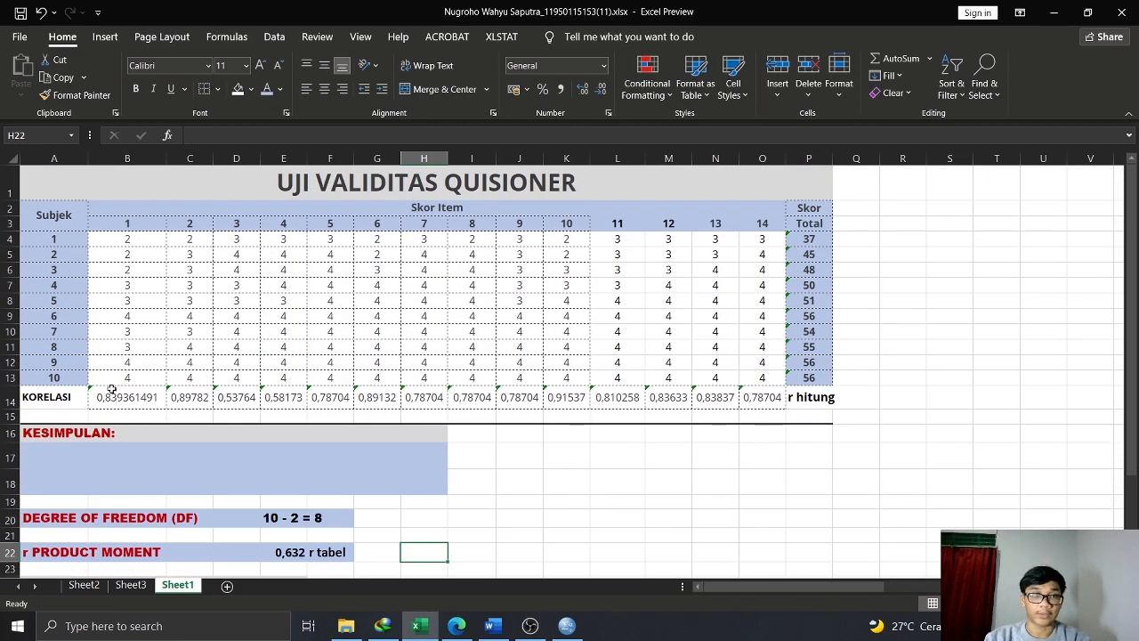
pyautogui.scroll(-2, 369, 208)
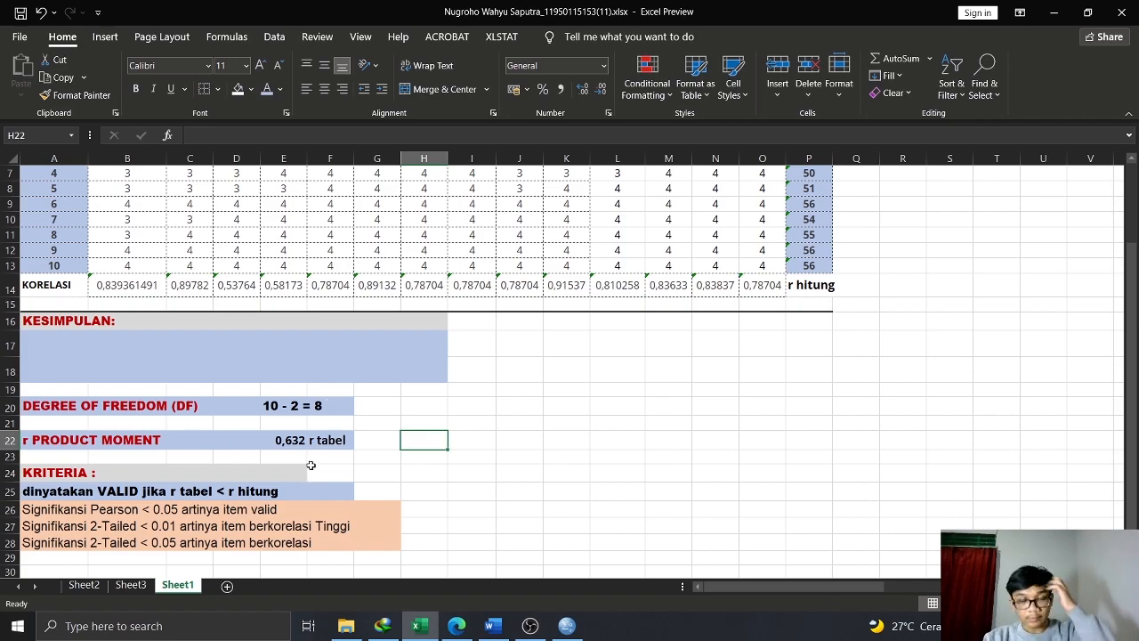
pyautogui.scroll(2, 185, 482)
pyautogui.scroll(-1, 185, 481)
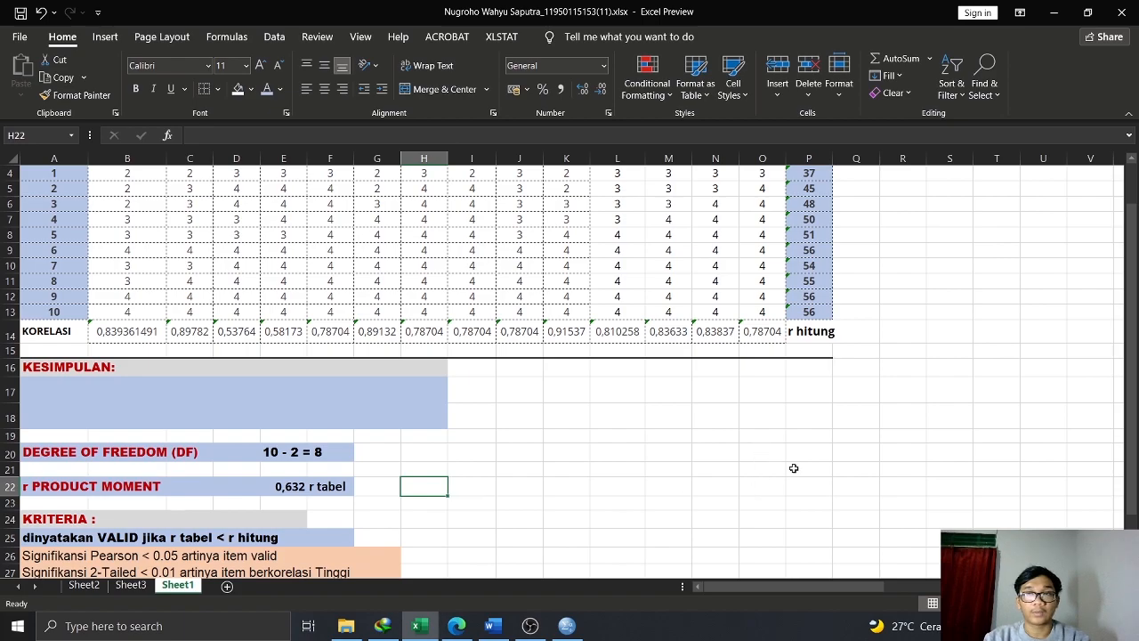
pyautogui.moveTo(1131, 464); pyautogui.dragTo(1131, 455)
pyautogui.click(290, 516)
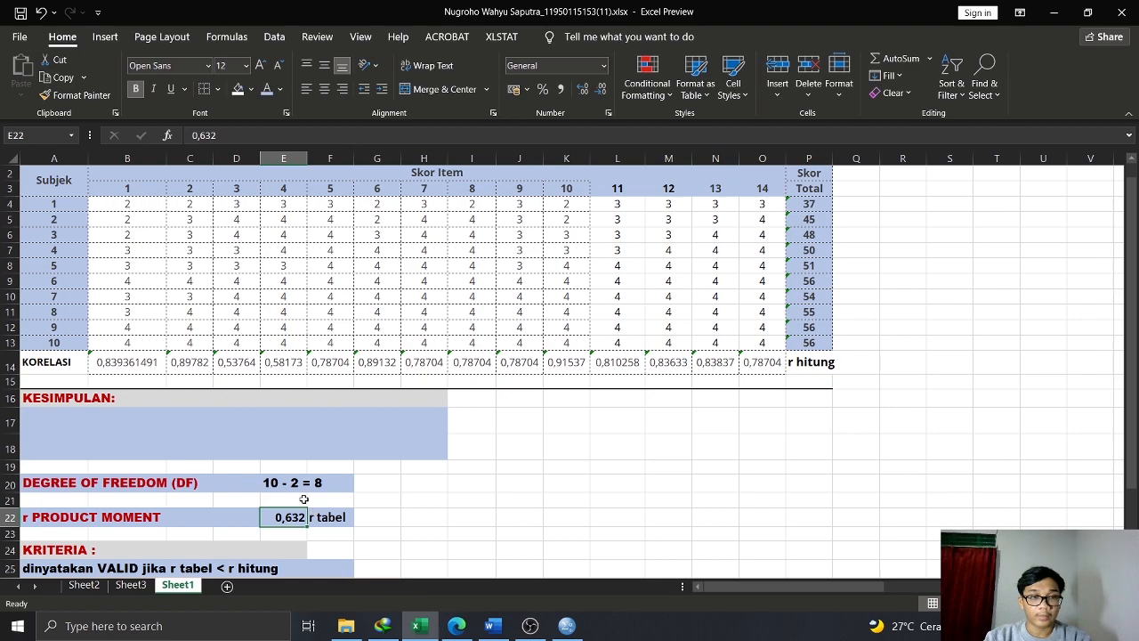
pyautogui.click(127, 364)
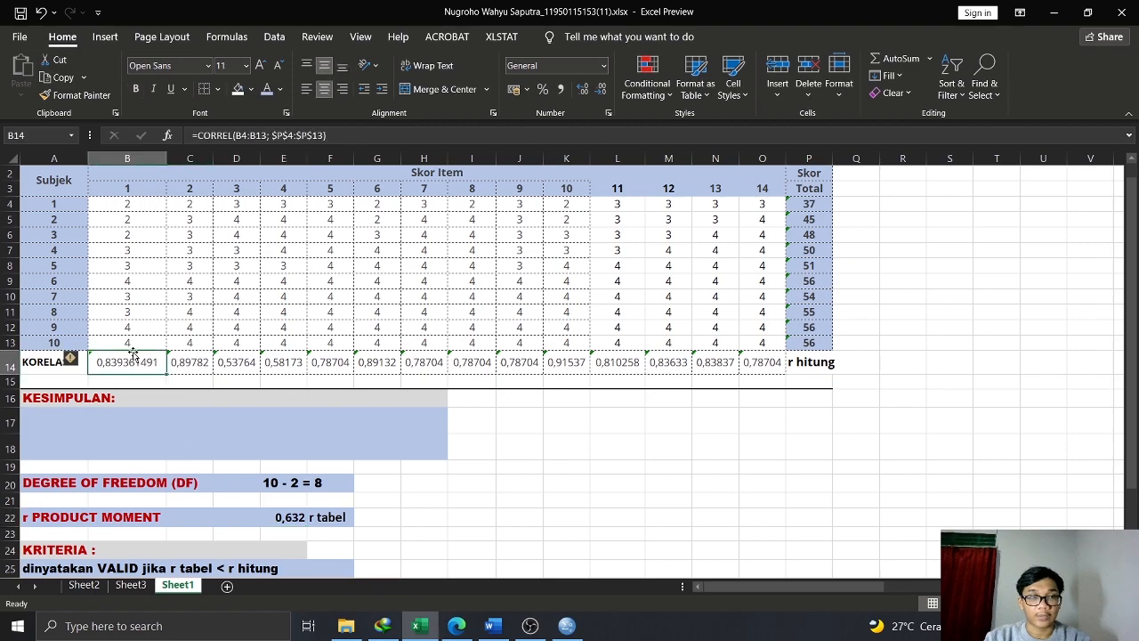
pyautogui.click(251, 89)
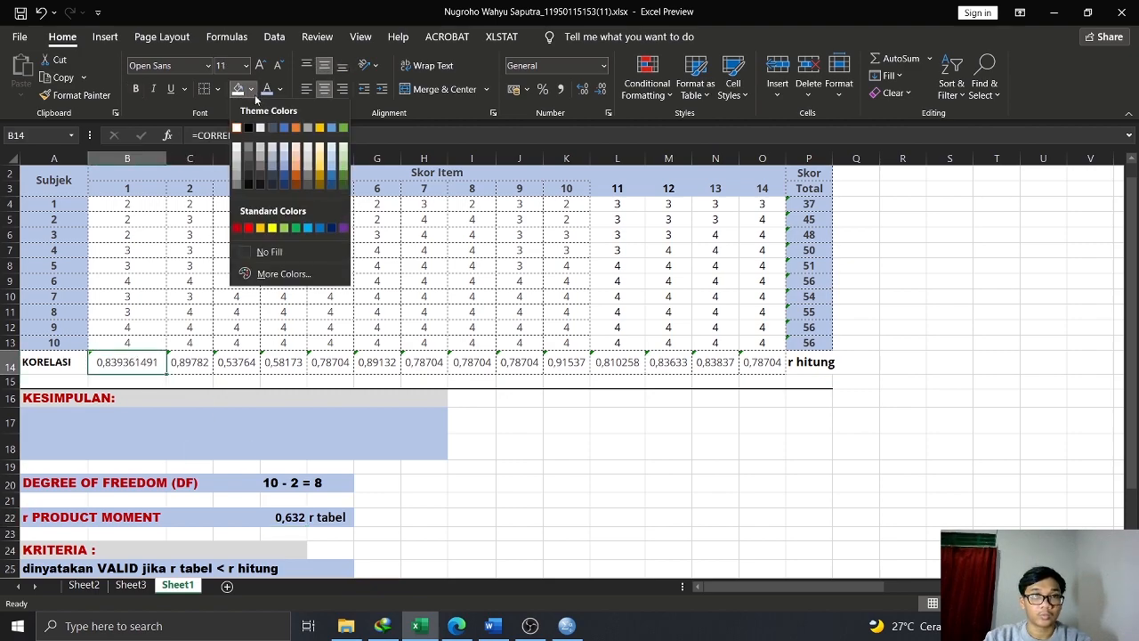
pyautogui.click(261, 129)
pyautogui.click(518, 327)
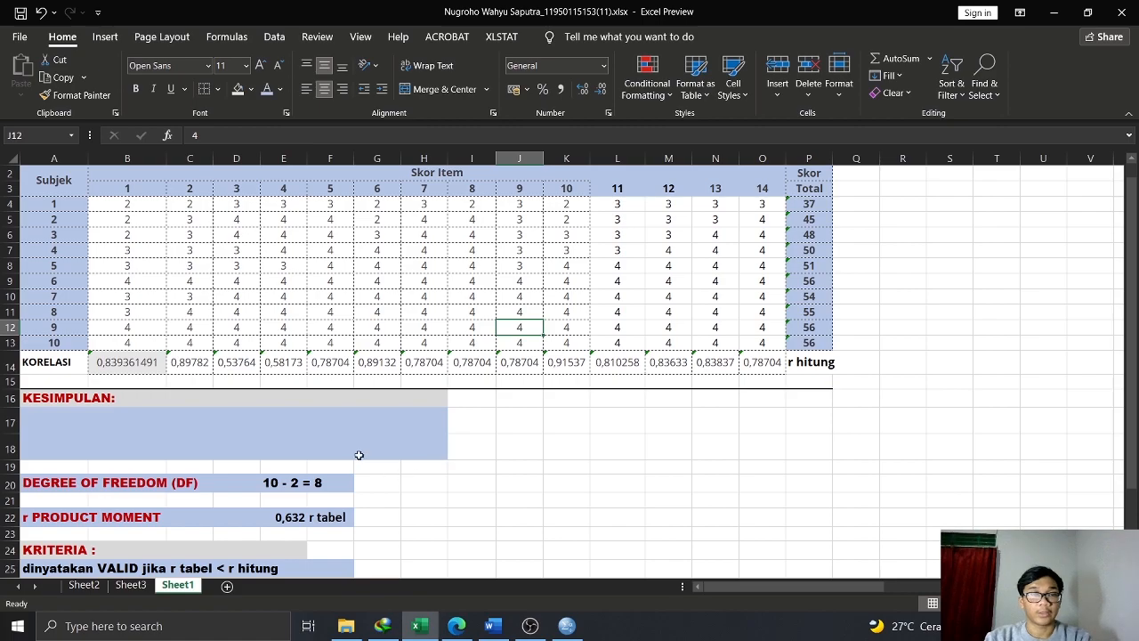
# Apply the same light gray fill to the item 2 correlation in C14
pyautogui.scroll(1, 284, 403)
pyautogui.scroll(-1, 267, 400)
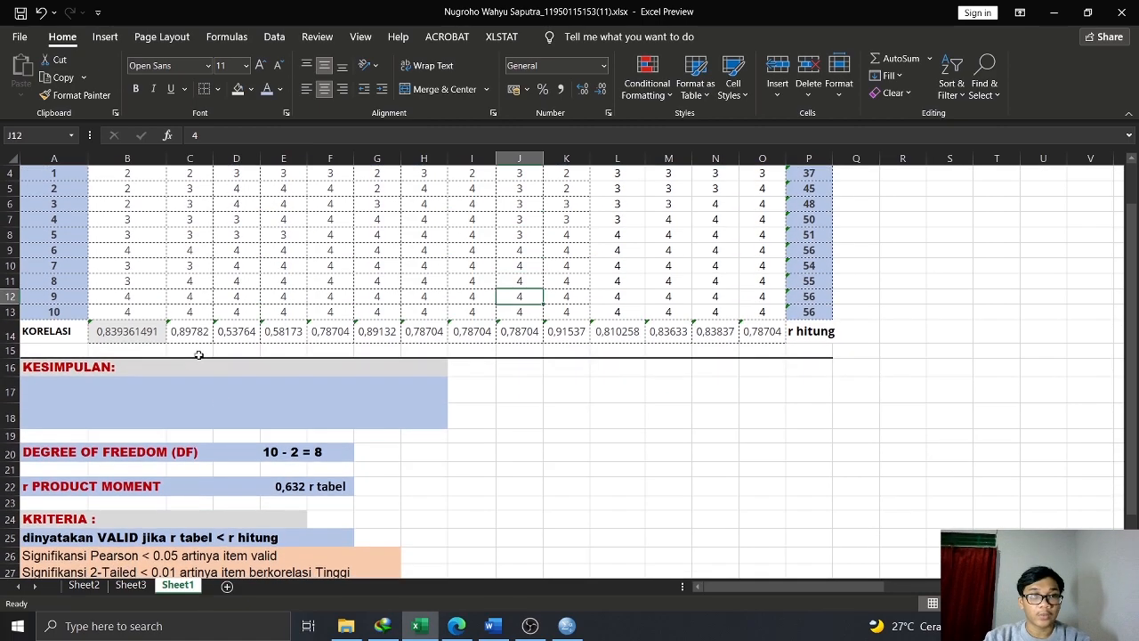
pyautogui.click(190, 331)
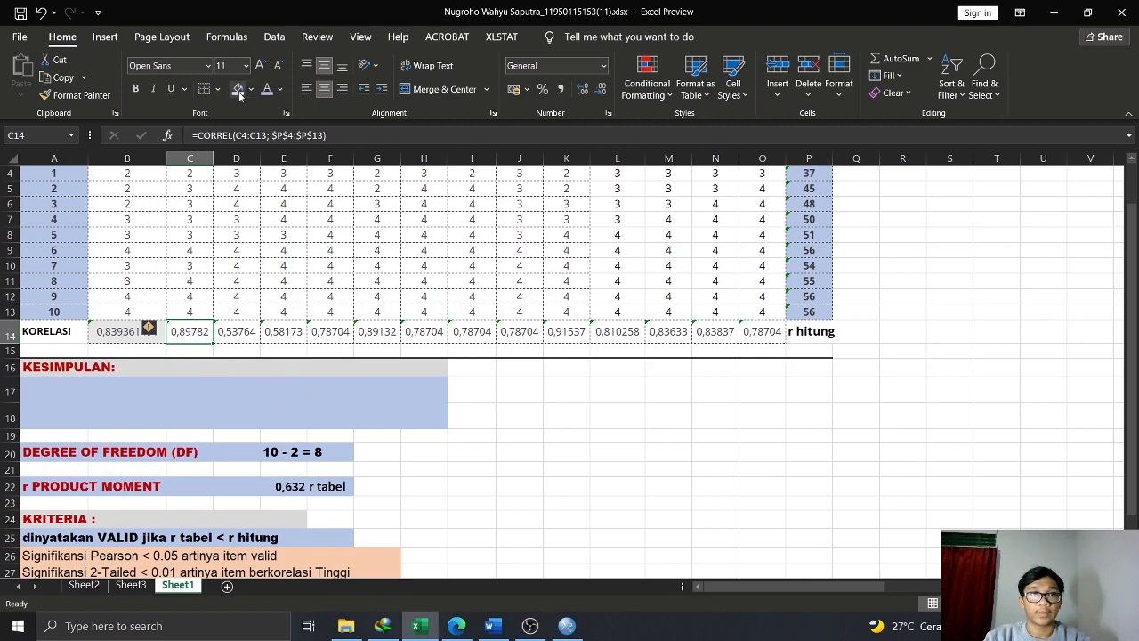
pyautogui.click(384, 367)
# Compare the item 3 and item 4 correlations in D14 and E14 with the r table value in E22
pyautogui.click(255, 332)
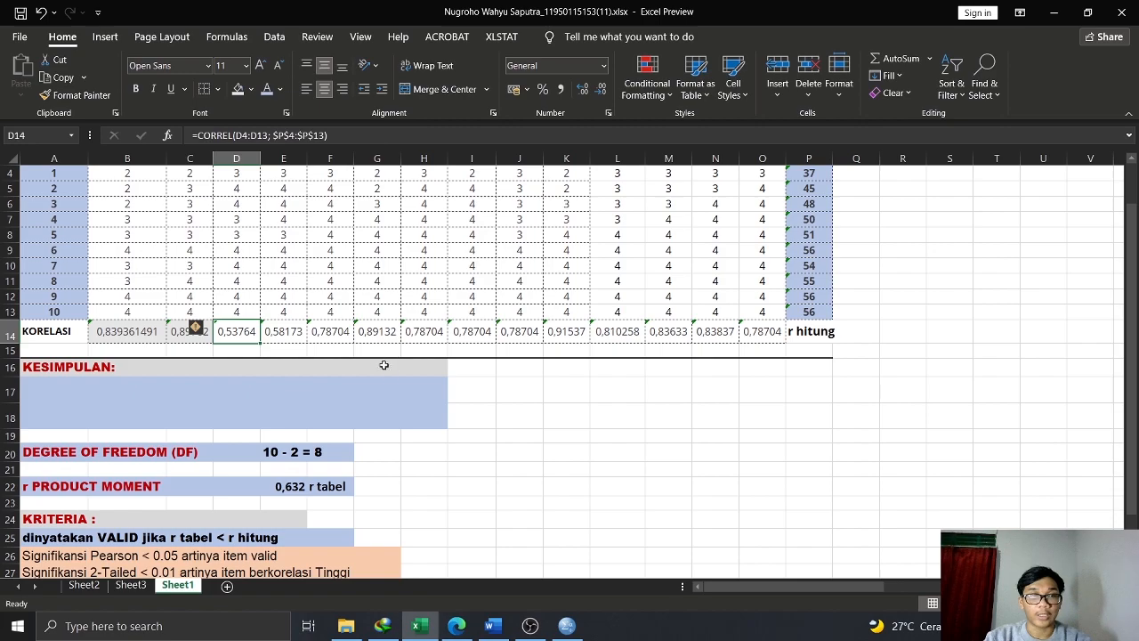
pyautogui.scroll(1, 285, 374)
pyautogui.scroll(-1, 288, 377)
pyautogui.scroll(1, 289, 375)
pyautogui.scroll(-1, 289, 375)
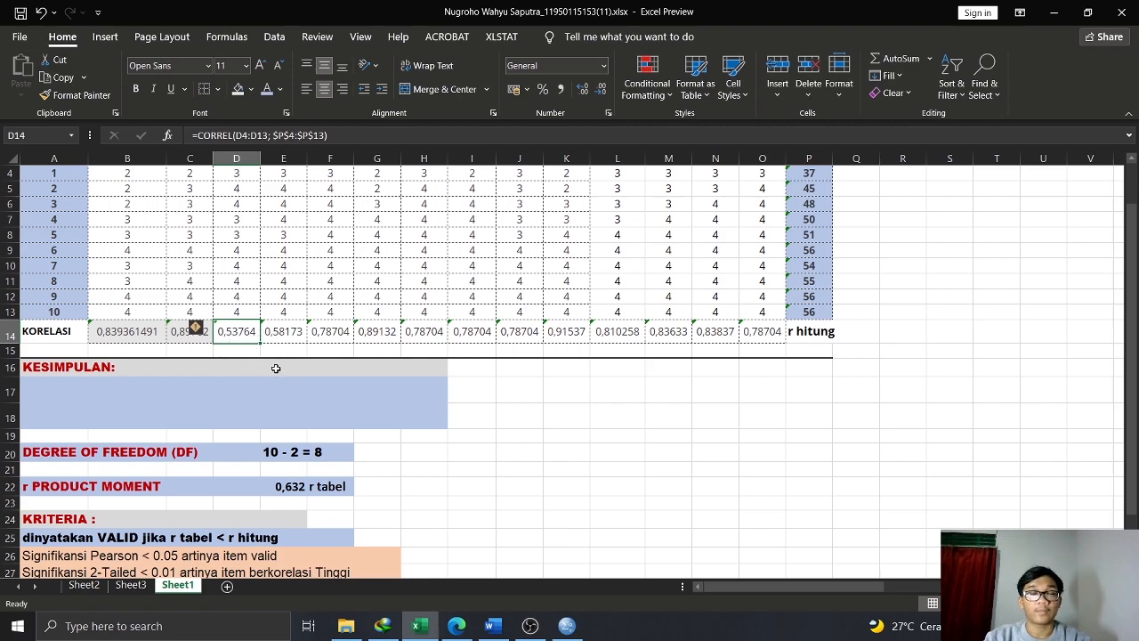
pyautogui.click(294, 479)
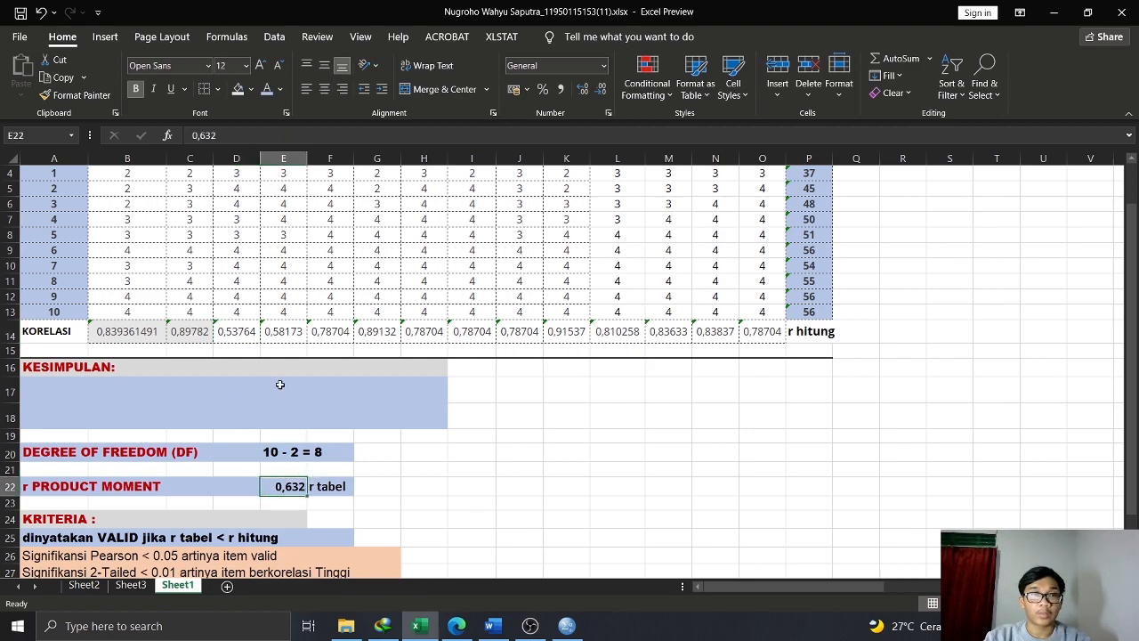
pyautogui.click(238, 335)
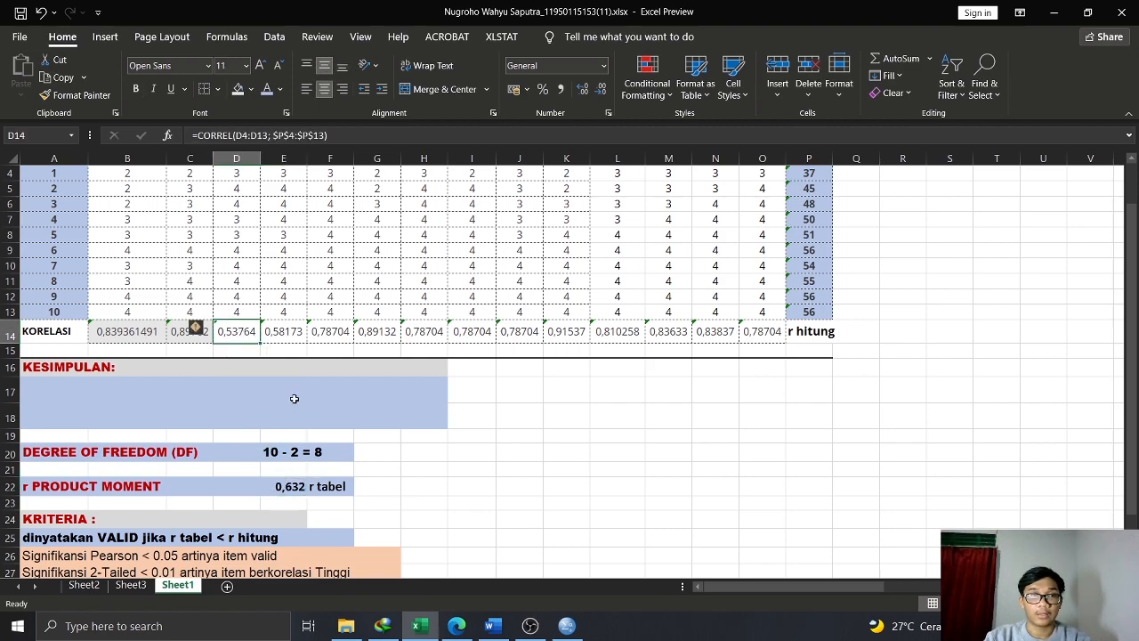
pyautogui.scroll(1, 289, 390)
pyautogui.scroll(-1, 255, 373)
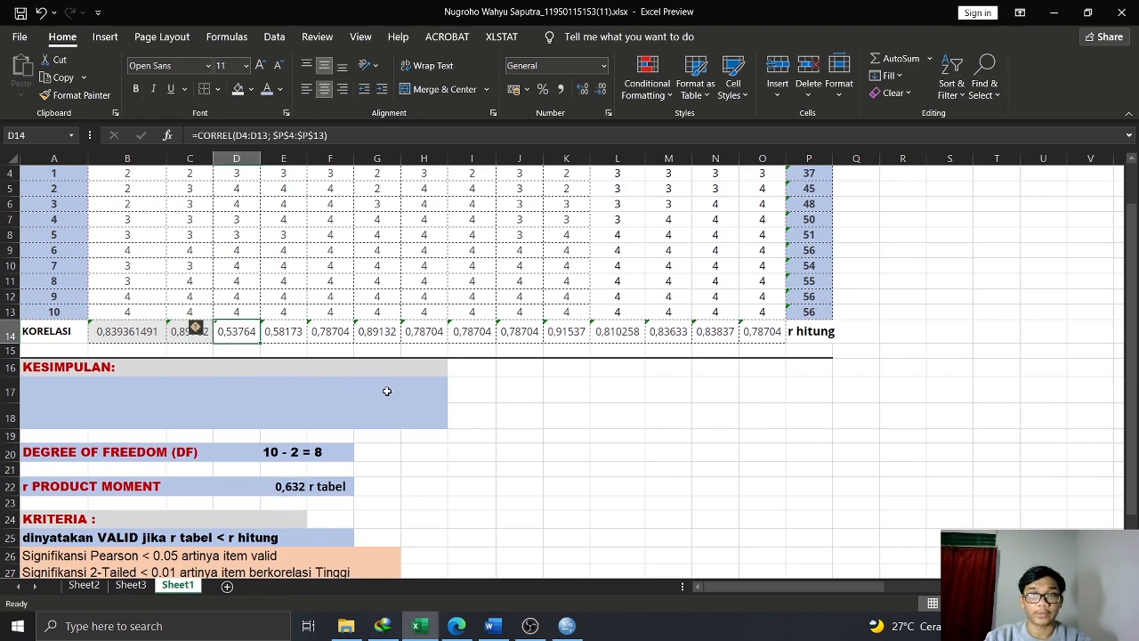
pyautogui.scroll(1, 339, 247)
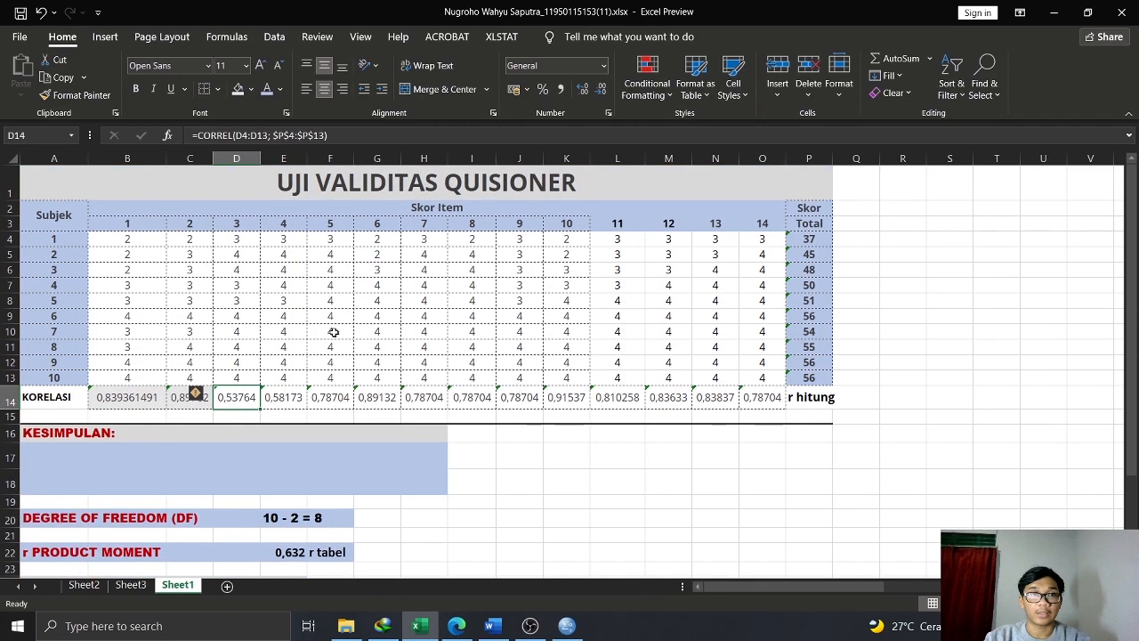
pyautogui.click(287, 406)
pyautogui.scroll(-1, 339, 343)
pyautogui.scroll(1, 330, 338)
pyautogui.scroll(-1, 302, 329)
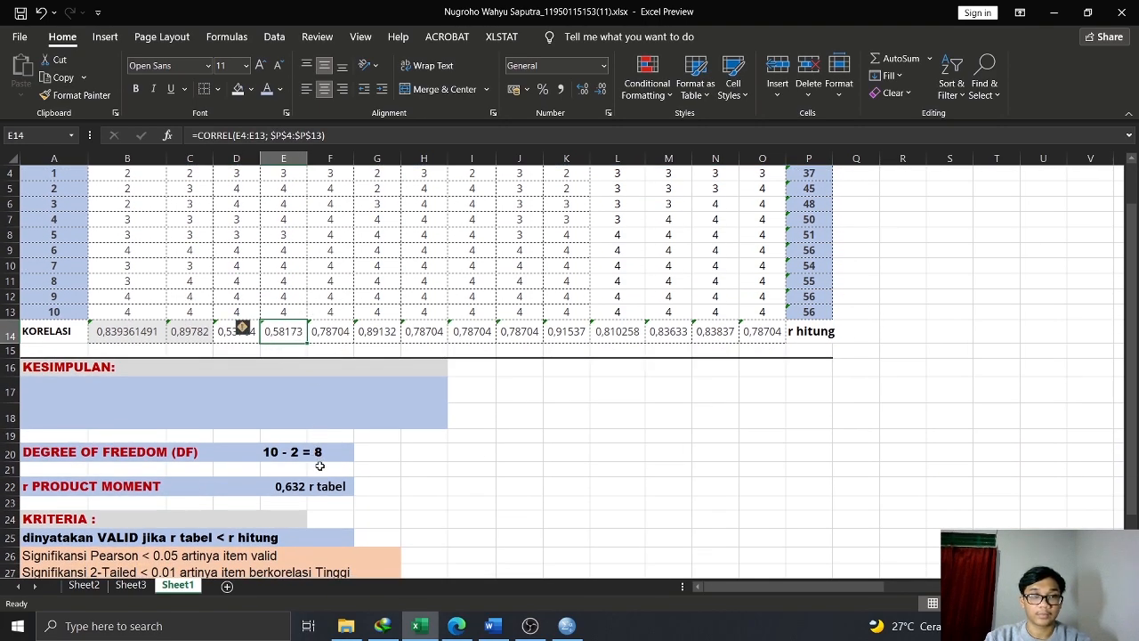
# Check the correlations of items 5 to 14 in F14:O14 against the r table value in E22
pyautogui.click(343, 331)
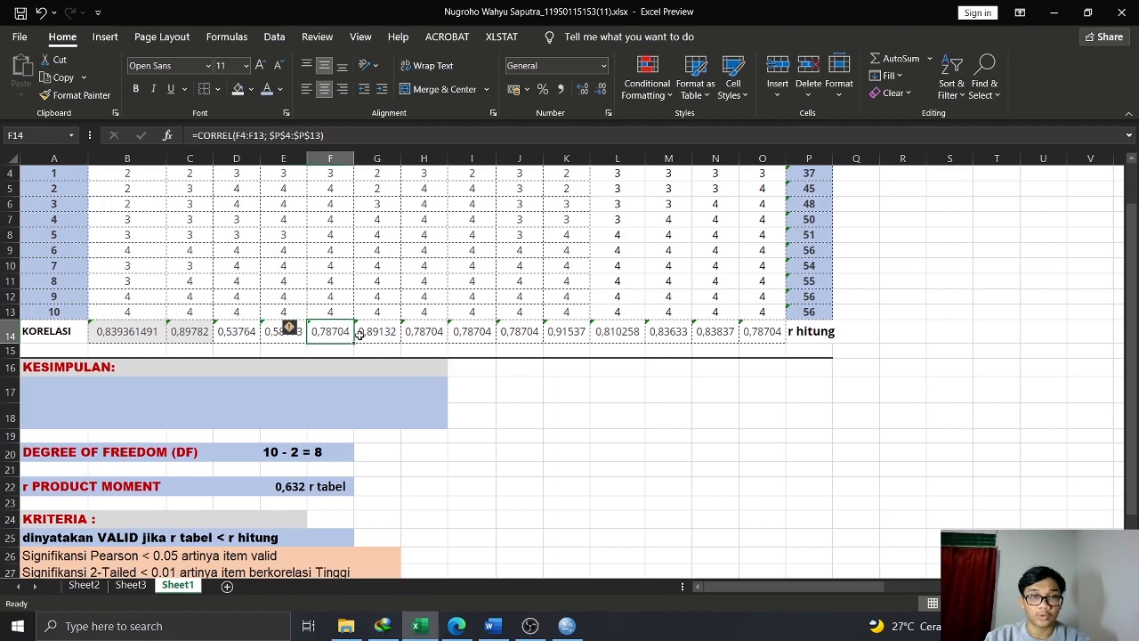
pyautogui.click(375, 335)
pyautogui.click(413, 335)
pyautogui.click(489, 334)
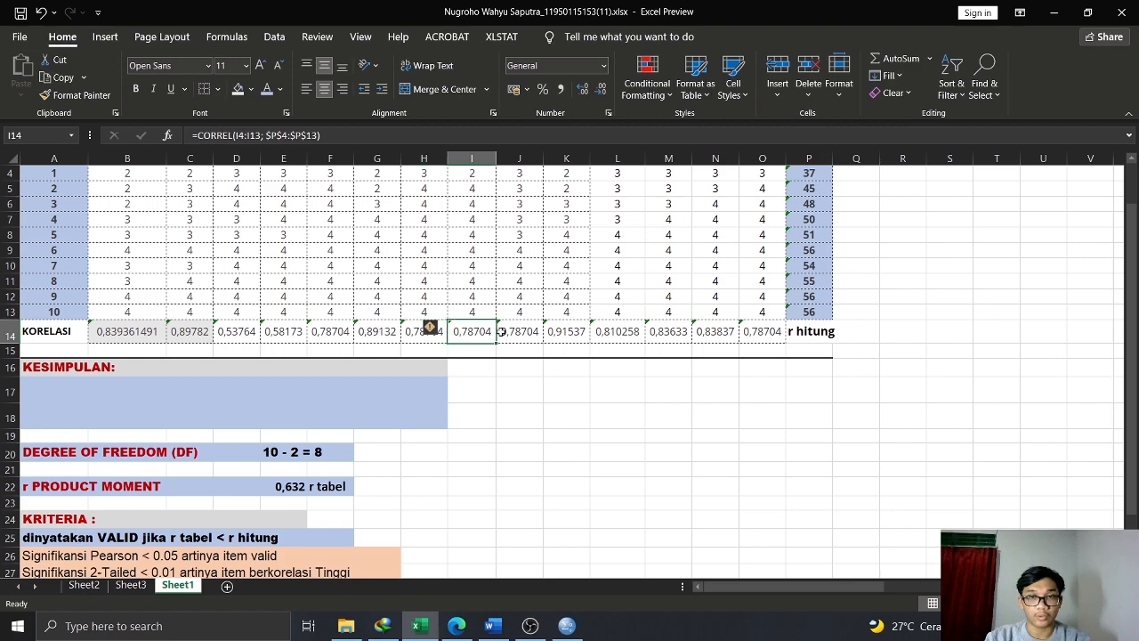
pyautogui.click(747, 335)
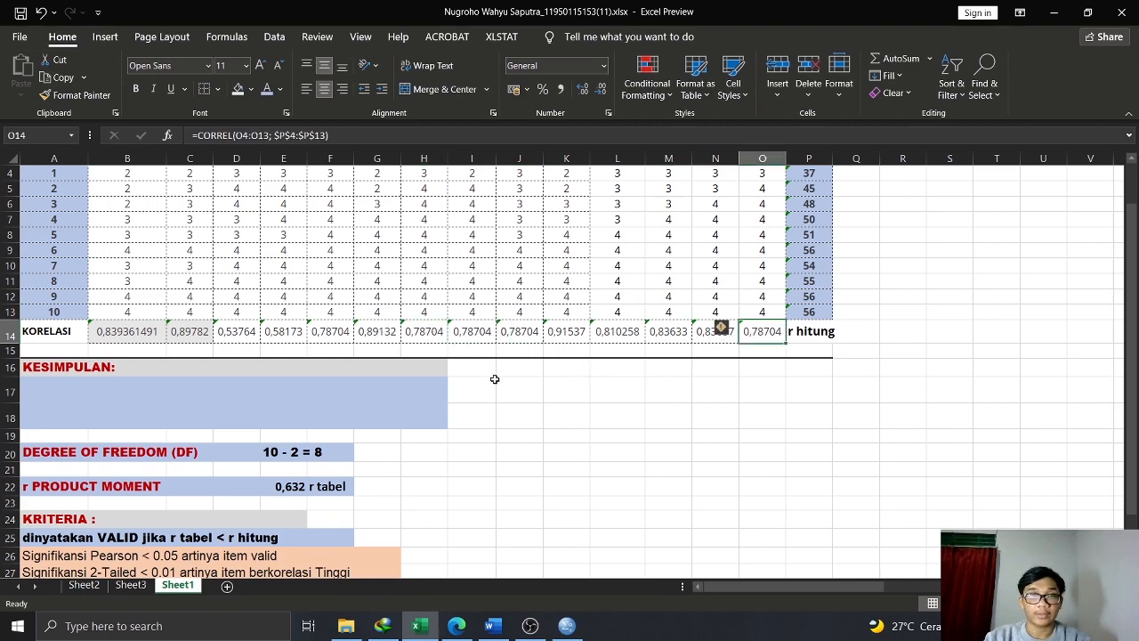
pyautogui.click(701, 331)
pyautogui.click(302, 493)
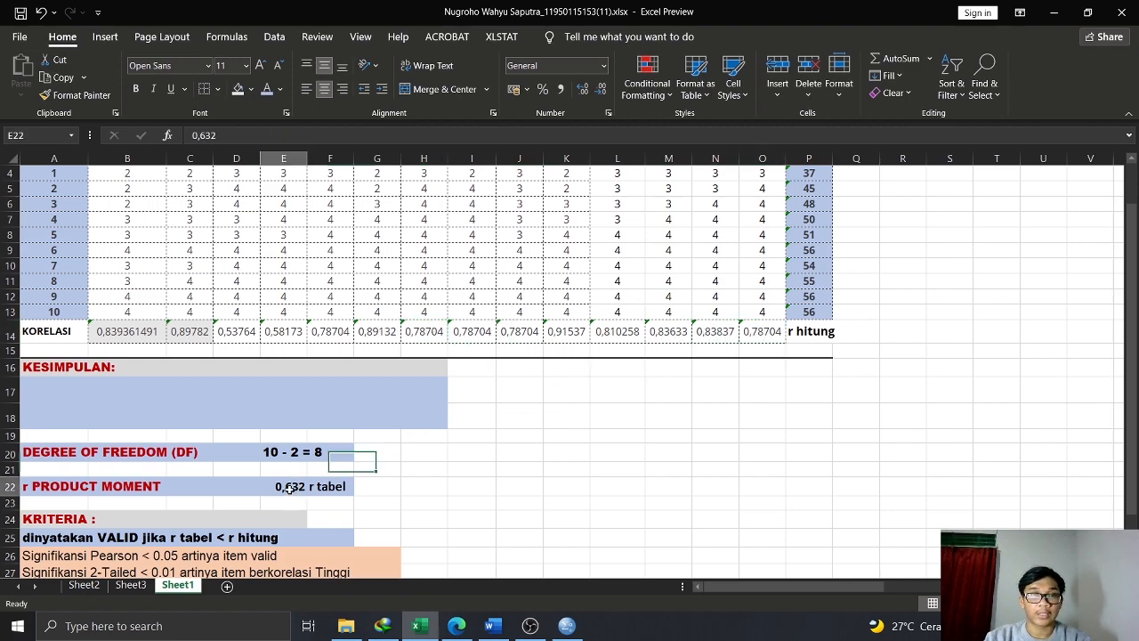
# Shade the correlations of items 5 to 14 in F14:O14 with the light gray fill
pyautogui.scroll(2, 458, 401)
pyautogui.moveTo(349, 395); pyautogui.dragTo(756, 401)
pyautogui.click(243, 91)
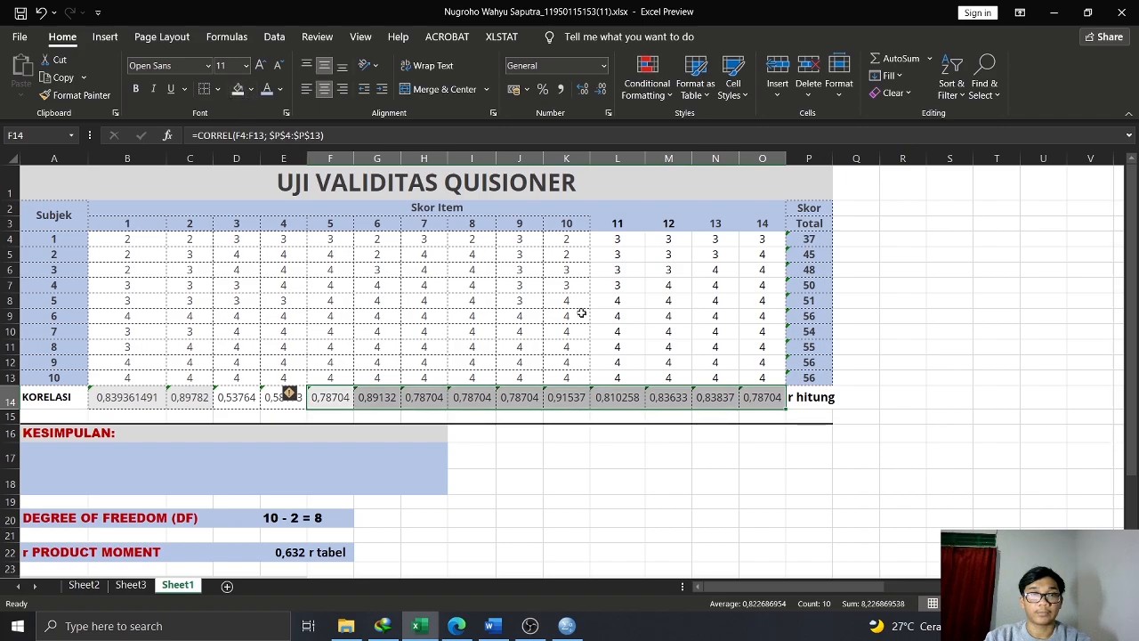
pyautogui.click(766, 350)
pyautogui.click(918, 419)
pyautogui.scroll(-1, 892, 395)
pyautogui.scroll(1, 893, 395)
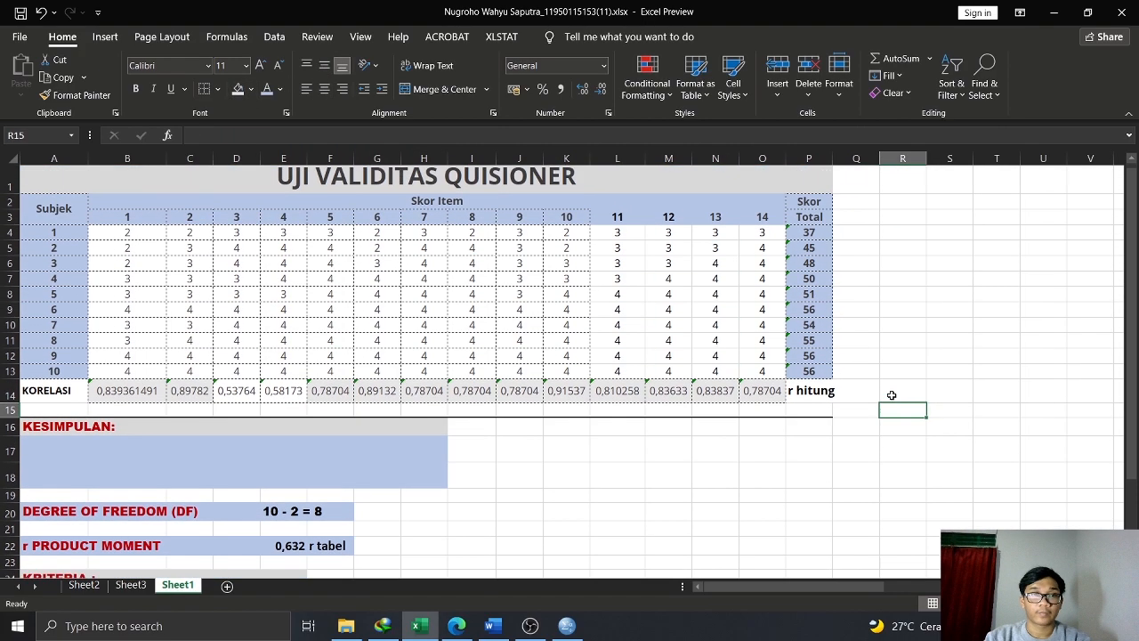
# Set the font color of the conclusion "Pertanyaan 1, 2, 5 S/D 14 VALID" in A17 to black and review the shaded correlations
pyautogui.click(68, 453)
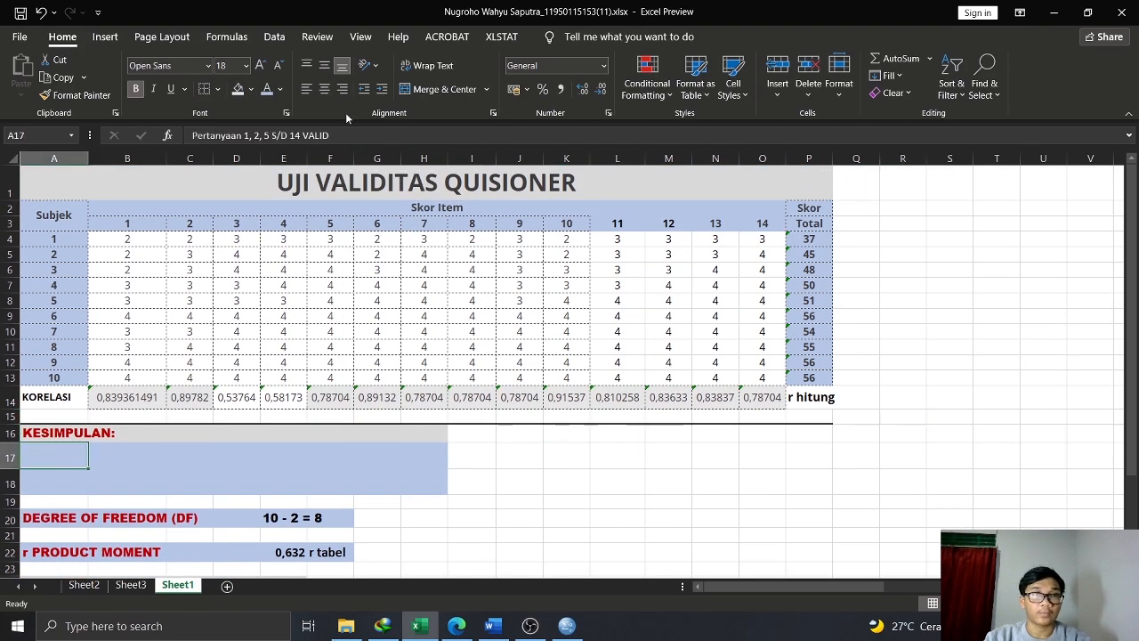
pyautogui.click(280, 89)
pyautogui.click(285, 166)
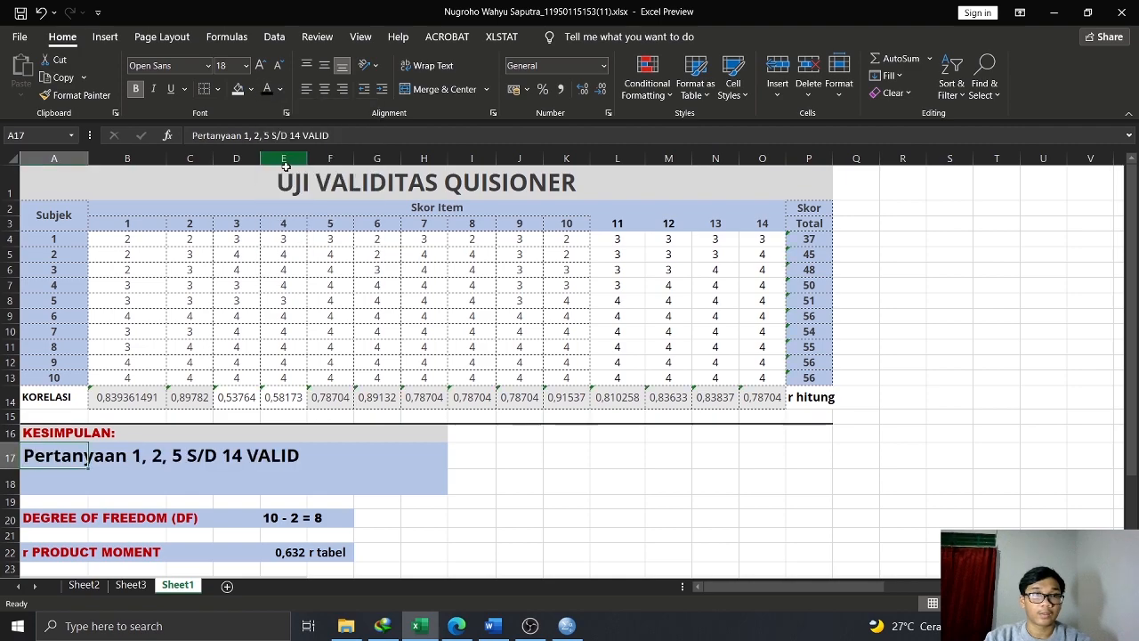
pyautogui.click(618, 454)
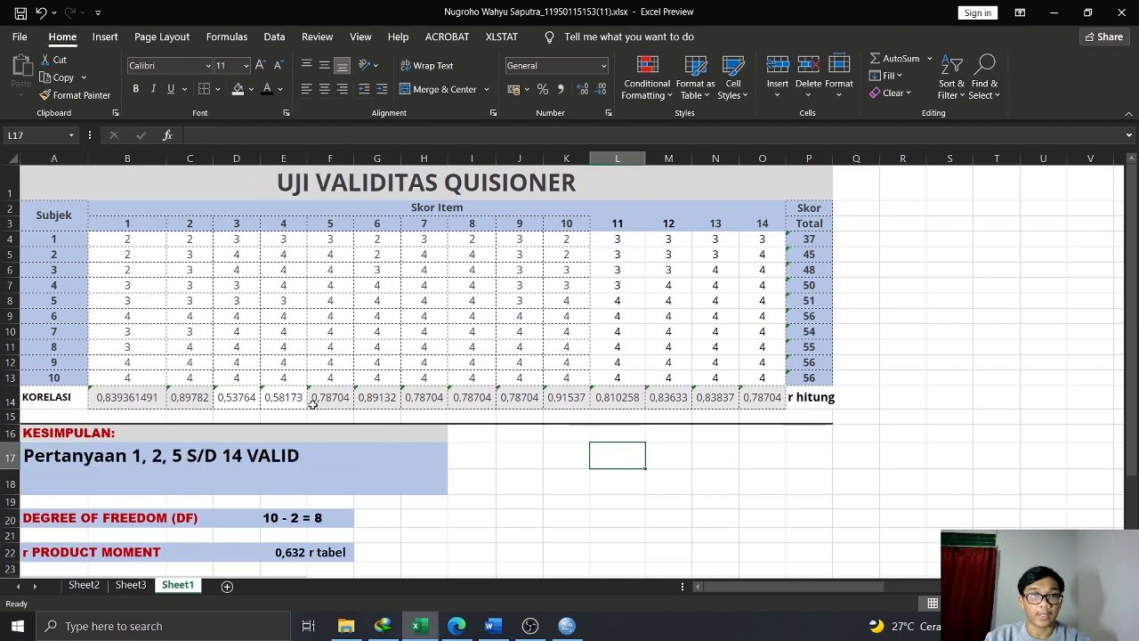
pyautogui.click(123, 399)
pyautogui.click(190, 399)
pyautogui.moveTo(331, 399); pyautogui.dragTo(776, 397)
pyautogui.click(566, 480)
# Set the font color of the conclusion "Pertanyaan 3 S/D 4 TIDAK VALID" in A18 to black and review D14:E14
pyautogui.click(41, 478)
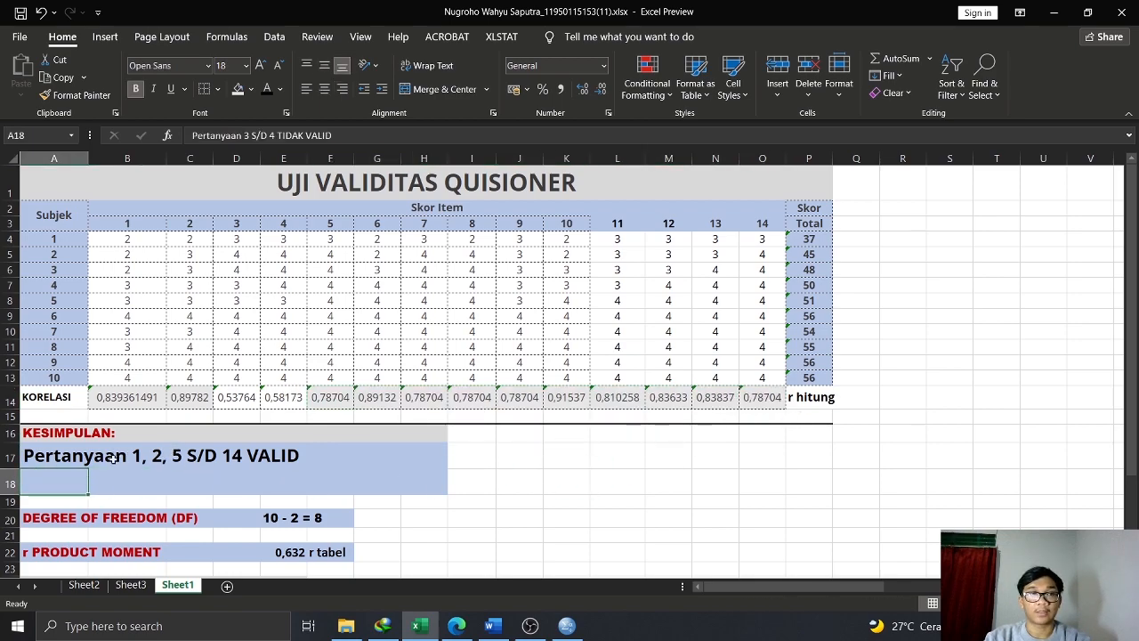
pyautogui.click(239, 92)
pyautogui.moveTo(233, 391); pyautogui.dragTo(281, 397)
pyautogui.click(593, 472)
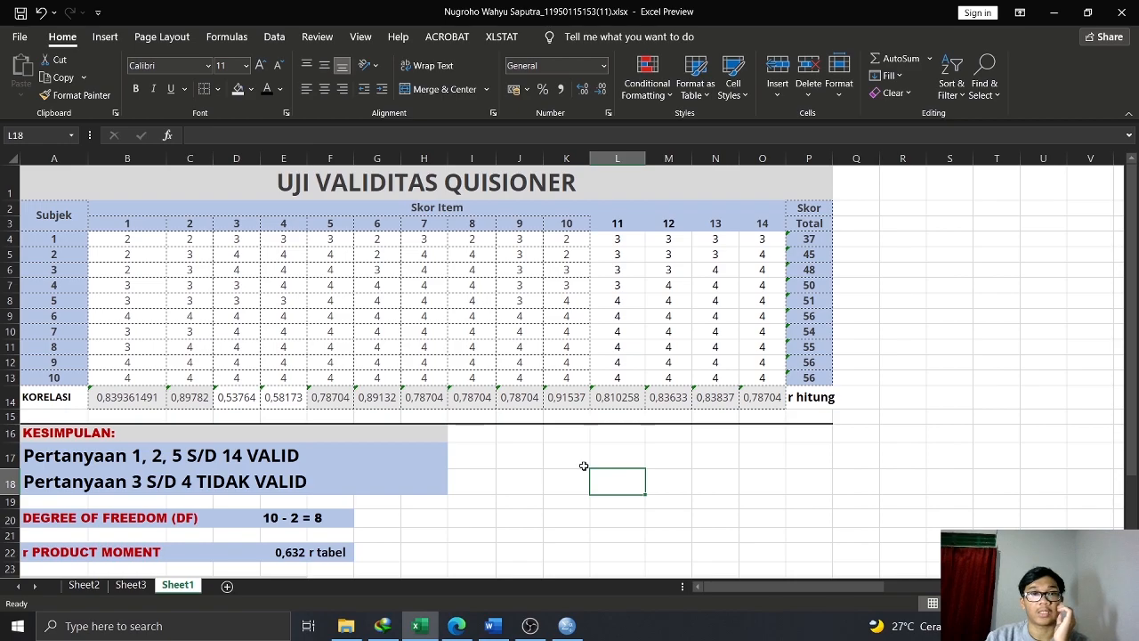
# Run a Data Analysis Correlation on the range $B$4:$P$13, grouped by columns, with output to a new worksheet
pyautogui.scroll(-2, 467, 433)
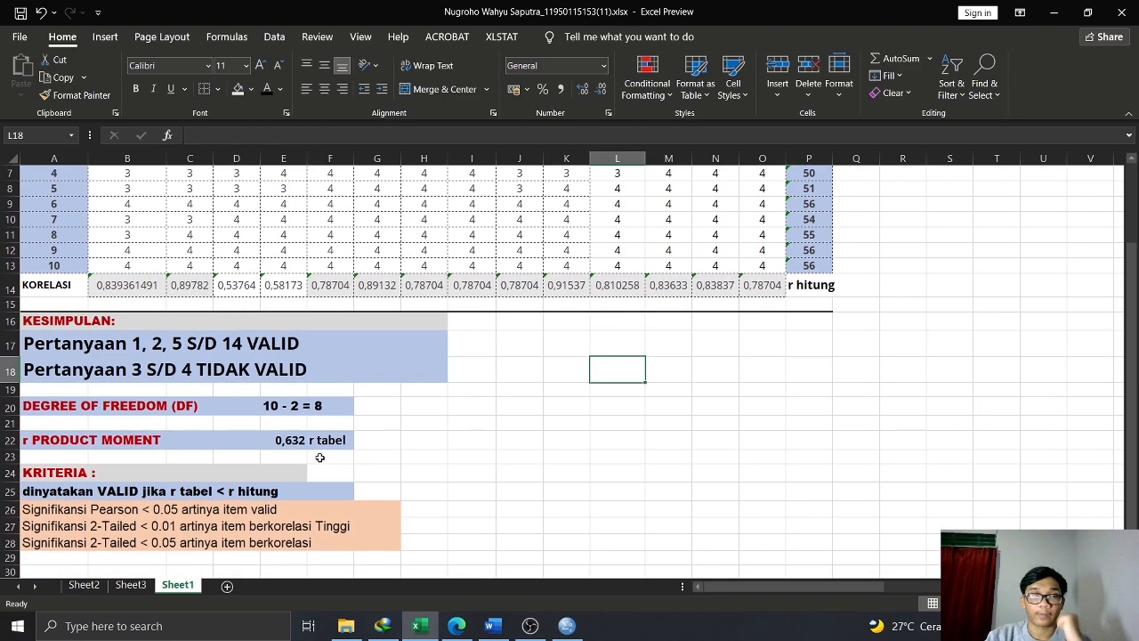
pyautogui.scroll(2, 424, 448)
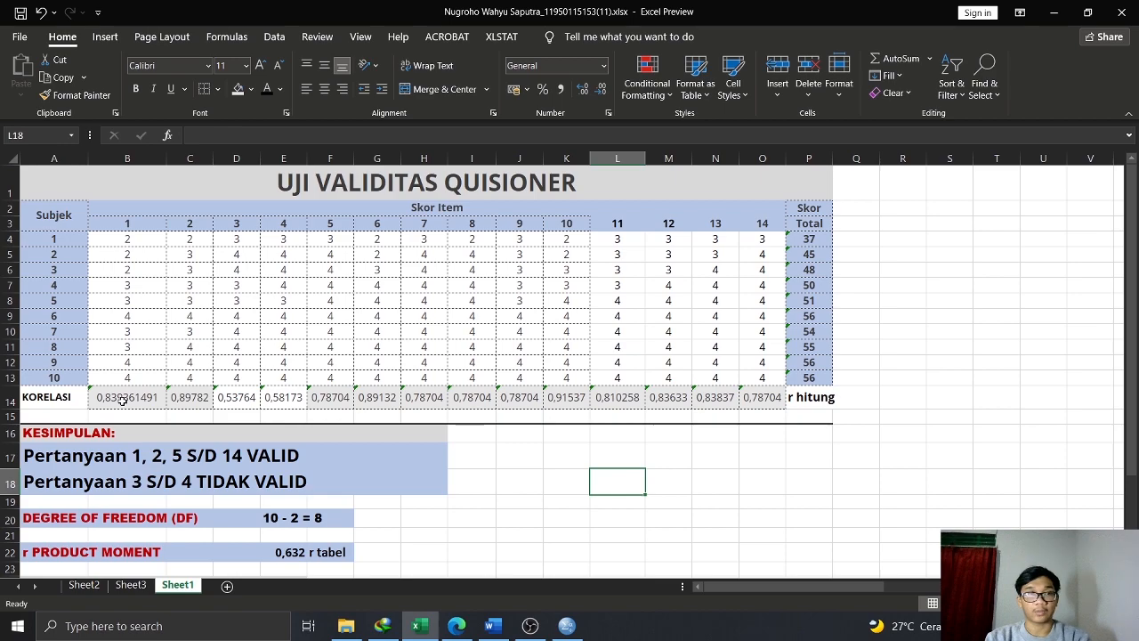
pyautogui.click(852, 270)
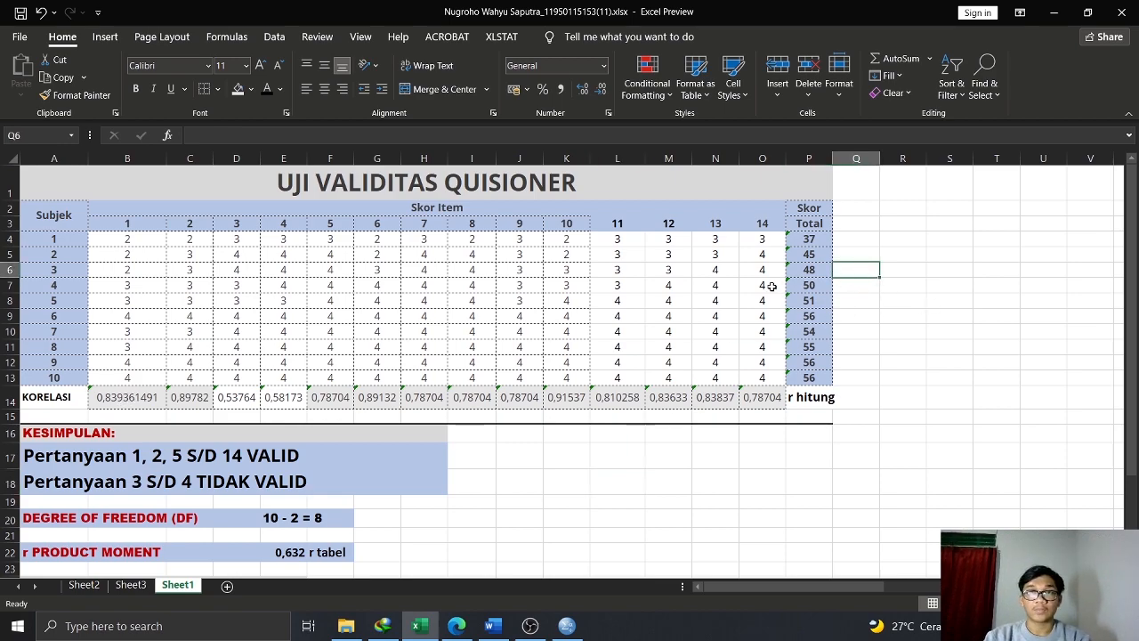
pyautogui.click(274, 38)
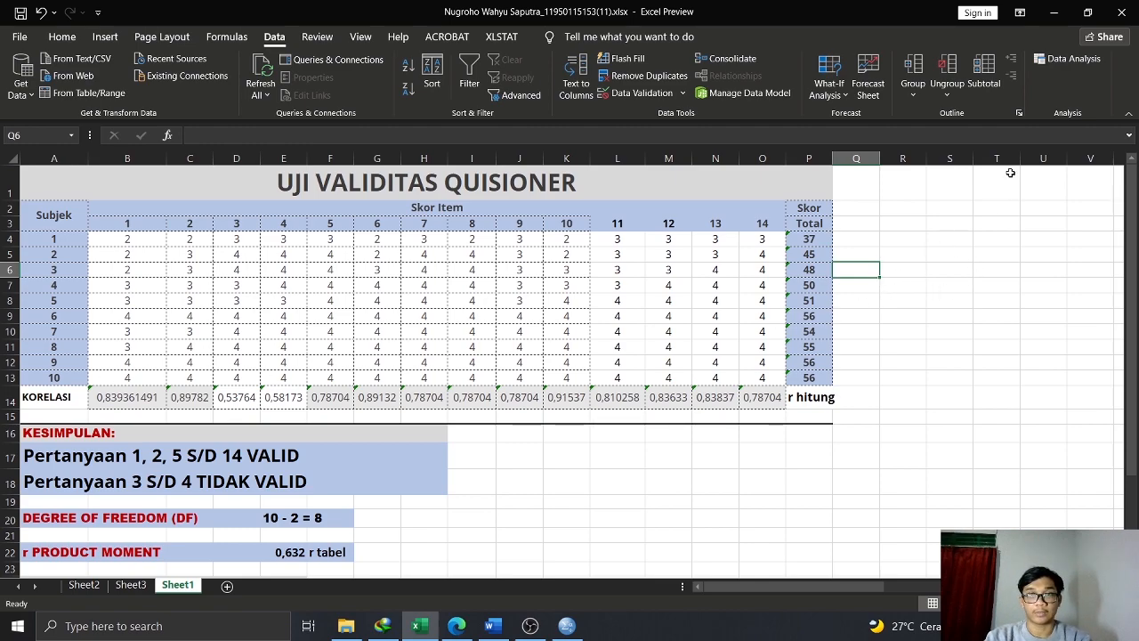
pyautogui.click(1071, 61)
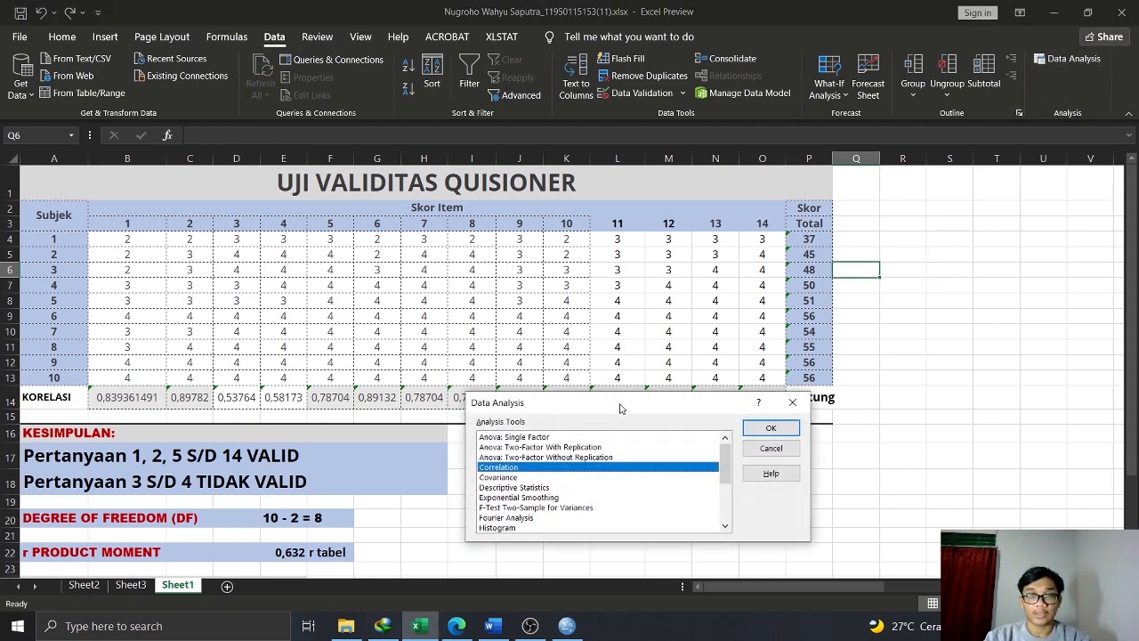
pyautogui.moveTo(620, 408); pyautogui.dragTo(647, 297)
pyautogui.click(797, 317)
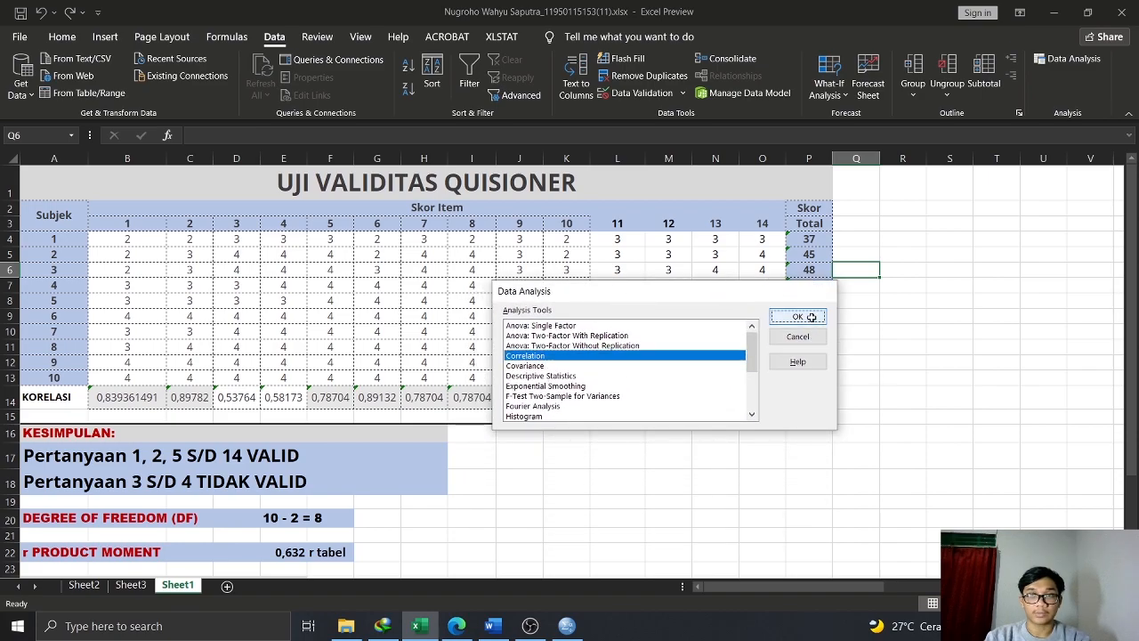
pyautogui.moveTo(725, 279); pyautogui.dragTo(656, 386)
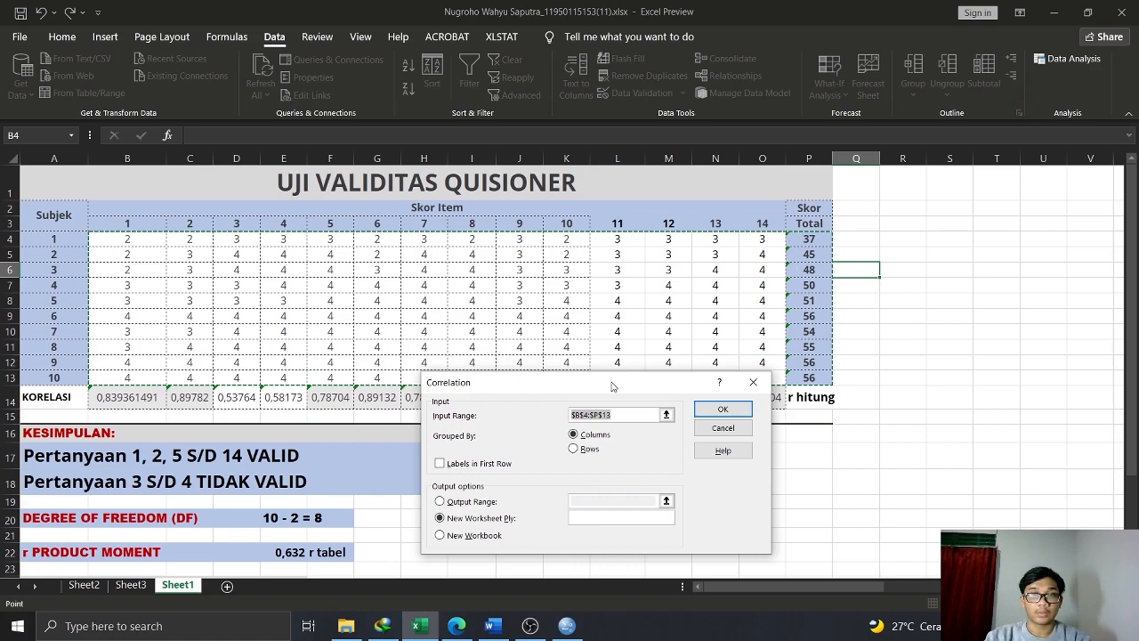
pyautogui.moveTo(612, 386); pyautogui.dragTo(598, 386)
pyautogui.click(708, 410)
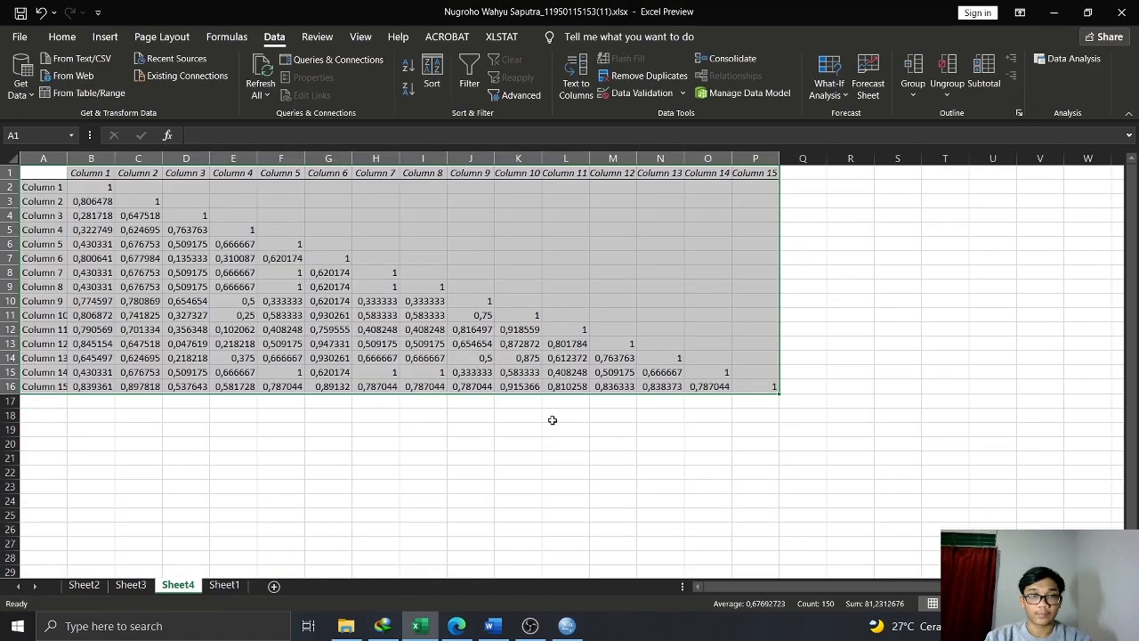
# Copy the Column 15 row A16:P16 of the correlation matrix into Sheet1 starting at A15
pyautogui.click(424, 427)
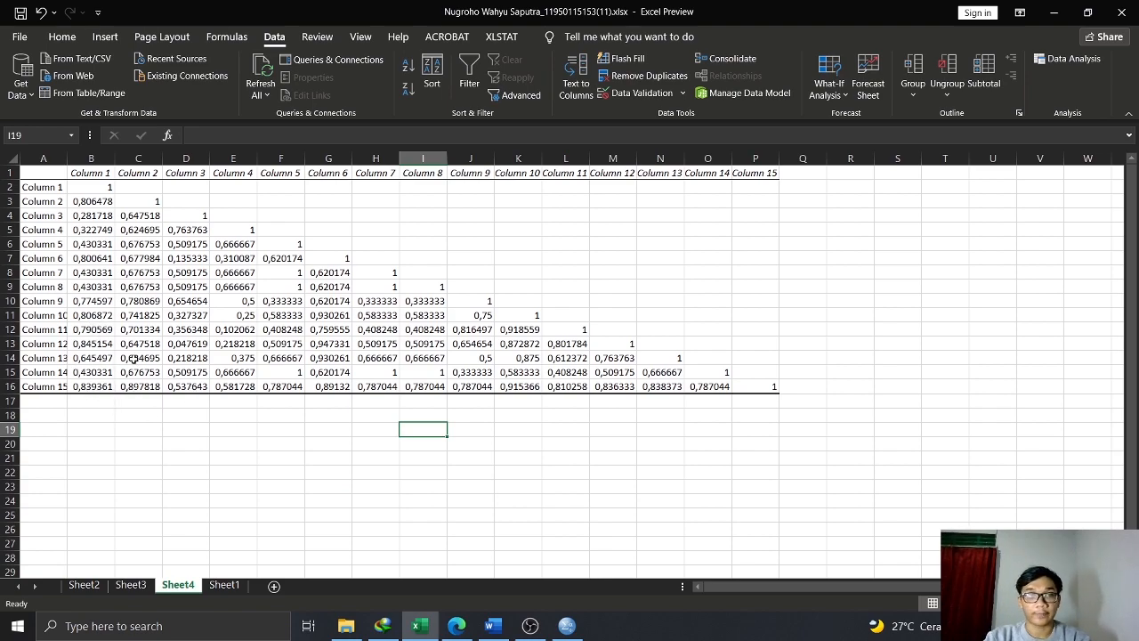
pyautogui.moveTo(40, 386); pyautogui.dragTo(732, 389)
pyautogui.hotkey('ctrl', 'c')
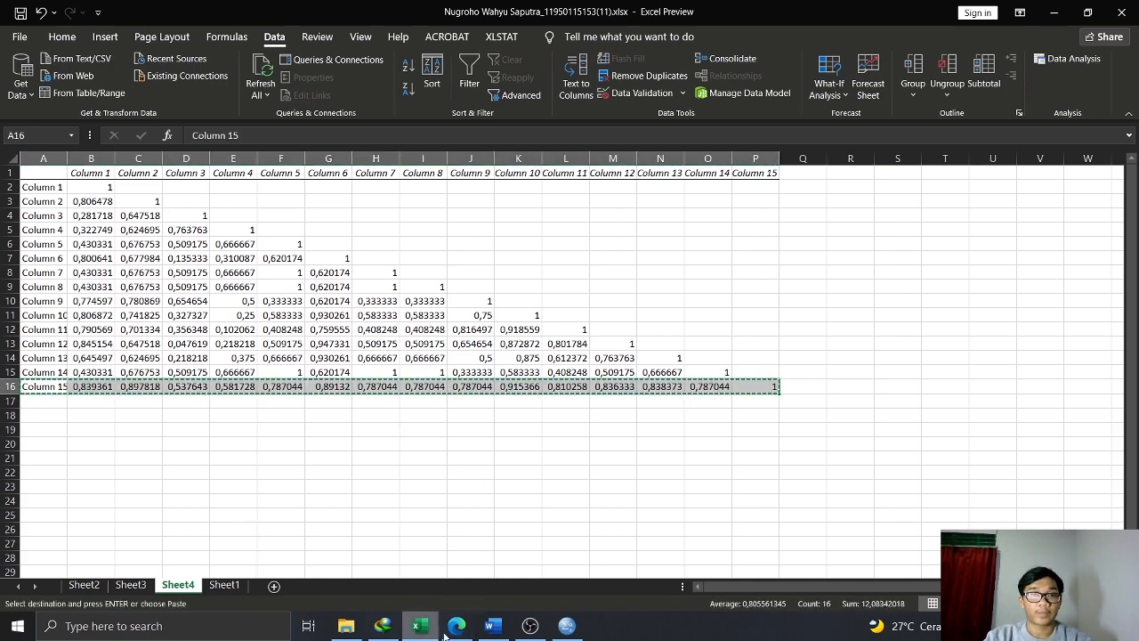
pyautogui.click(130, 584)
pyautogui.hotkey('ctrl', 'v')
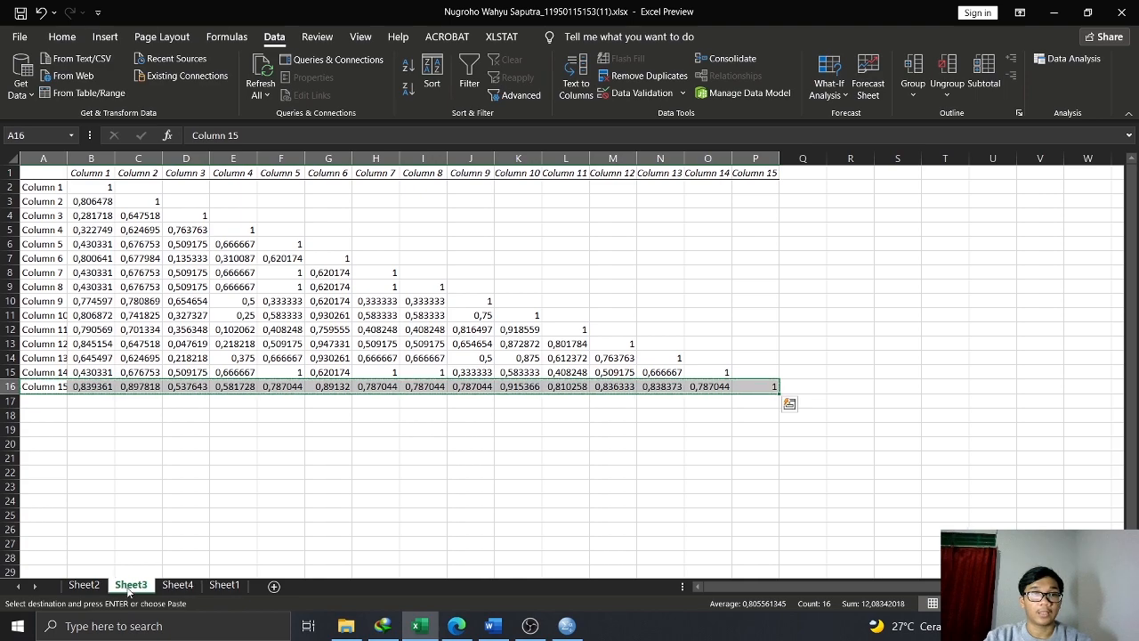
pyautogui.click(222, 586)
pyautogui.click(54, 410)
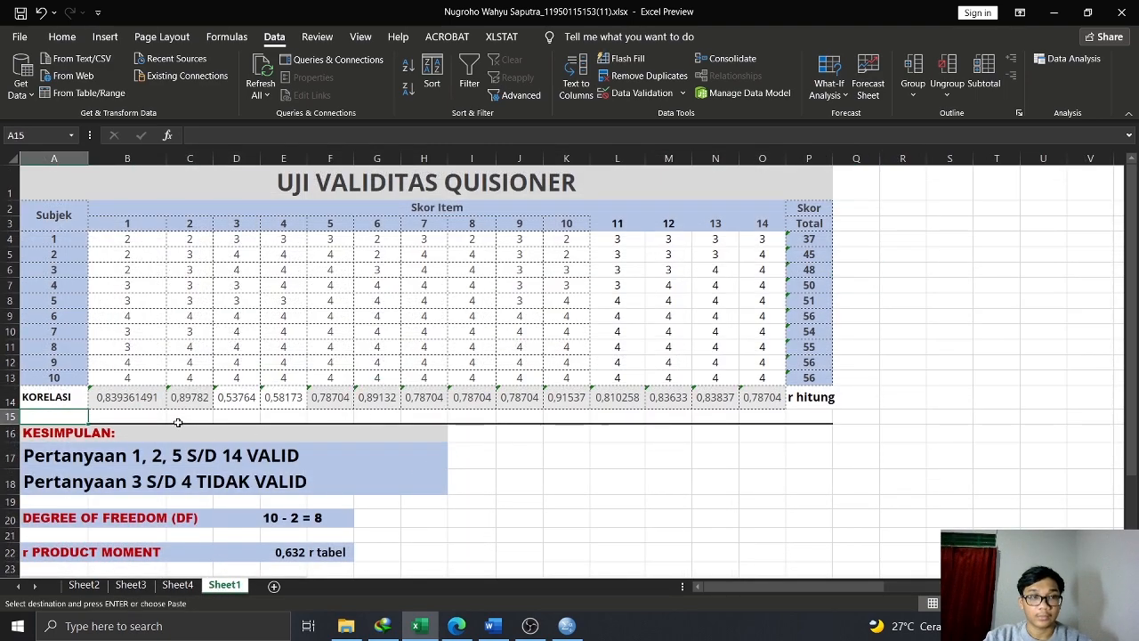
pyautogui.hotkey('ctrl', 'v')
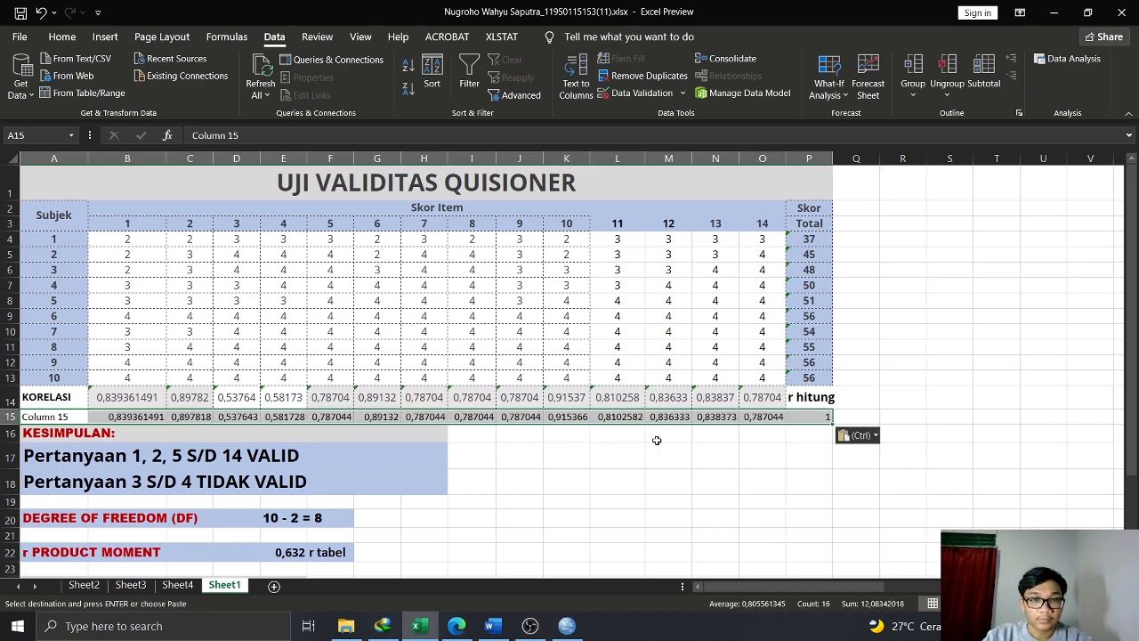
# Compare the pasted correlations in B15:O15 with the KORELASI values in row 14
pyautogui.click(658, 436)
pyautogui.moveTo(157, 420); pyautogui.dragTo(766, 418)
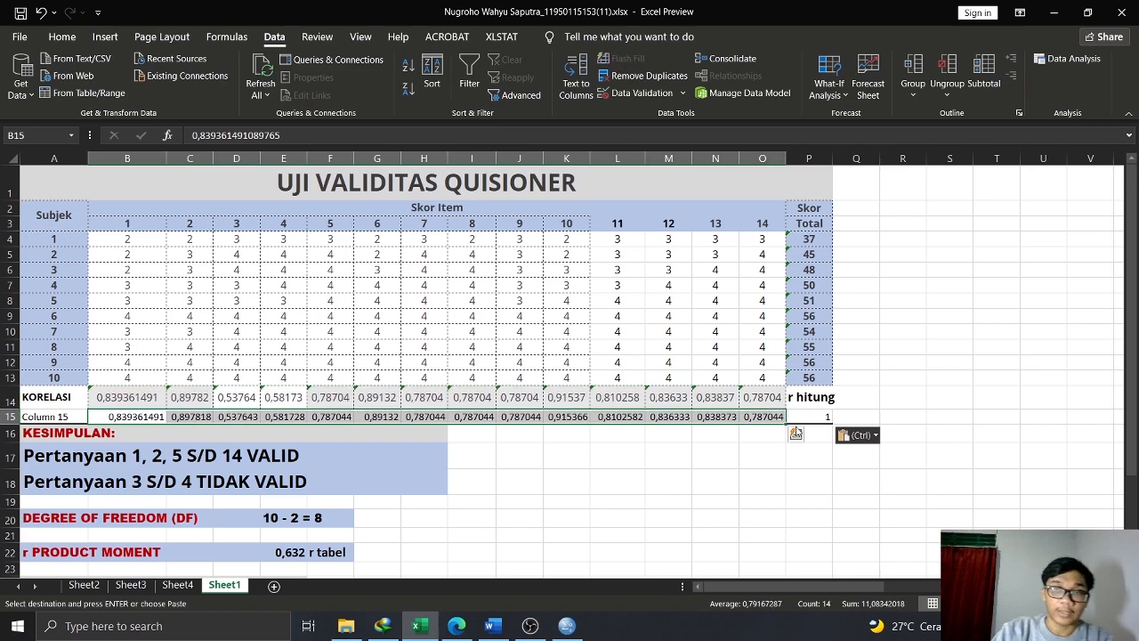
pyautogui.click(997, 319)
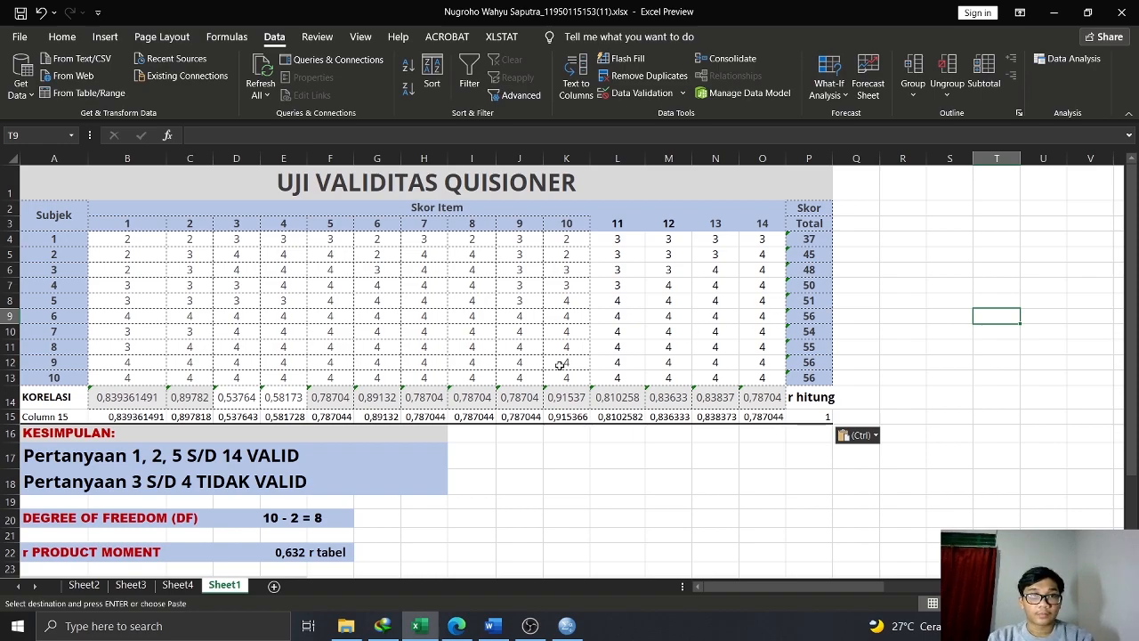
pyautogui.scroll(-1, 546, 401)
pyautogui.scroll(1, 546, 403)
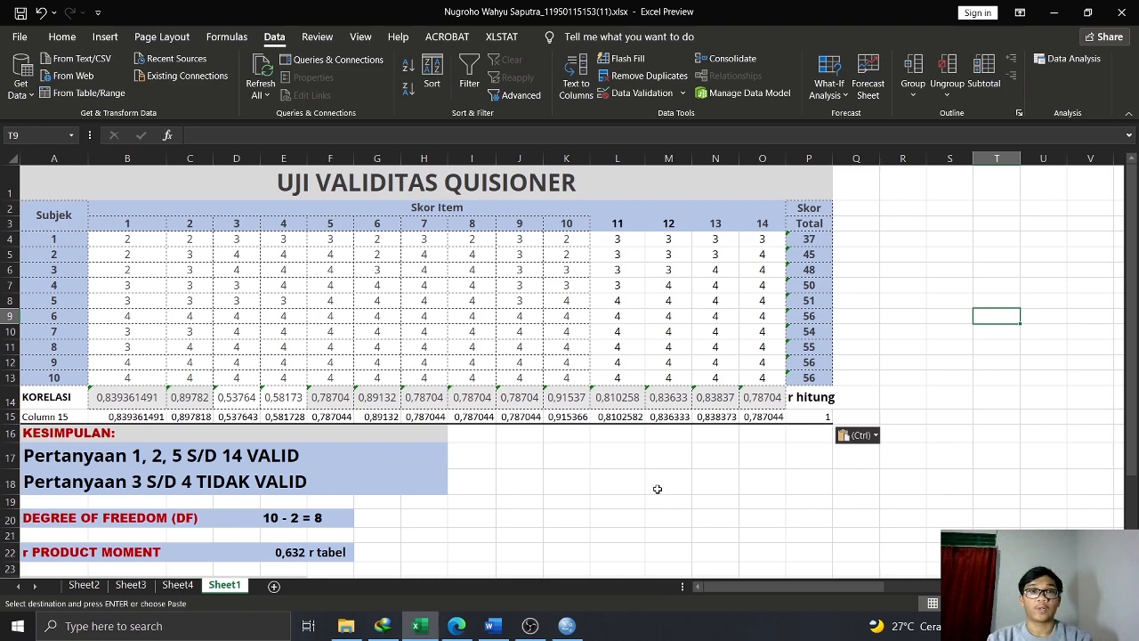
# Copy the item scores and totals in B4:P13 and paste them into the SPSS data sheet from the first case and variable
pyautogui.click(567, 625)
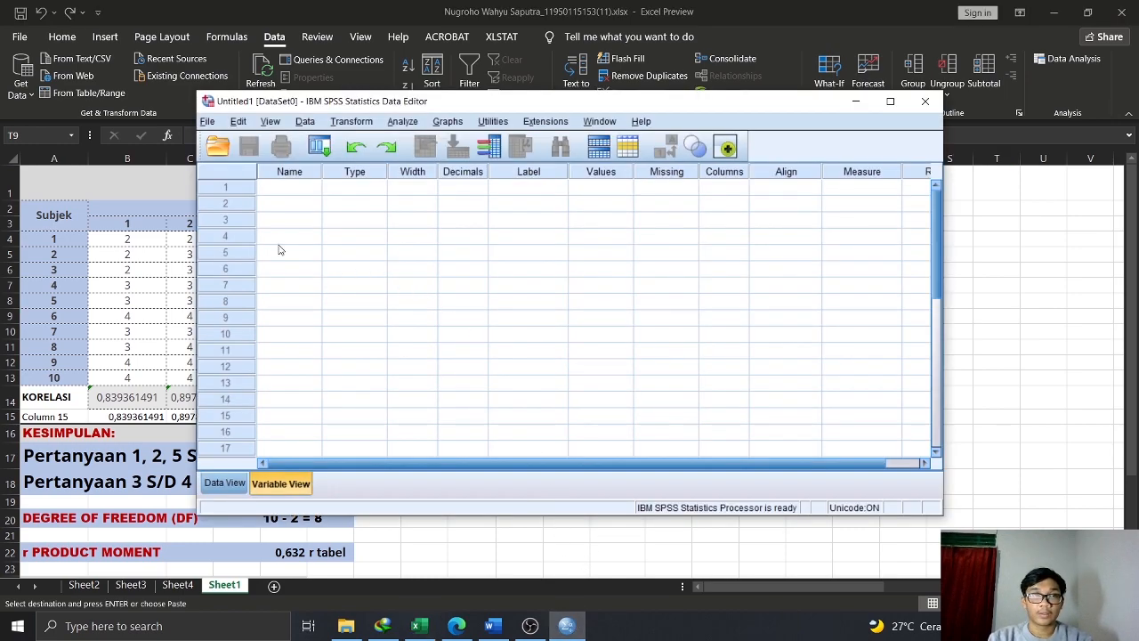
pyautogui.click(158, 255)
pyautogui.moveTo(128, 238); pyautogui.dragTo(816, 380)
pyautogui.hotkey('ctrl', 'c')
pyautogui.click(567, 625)
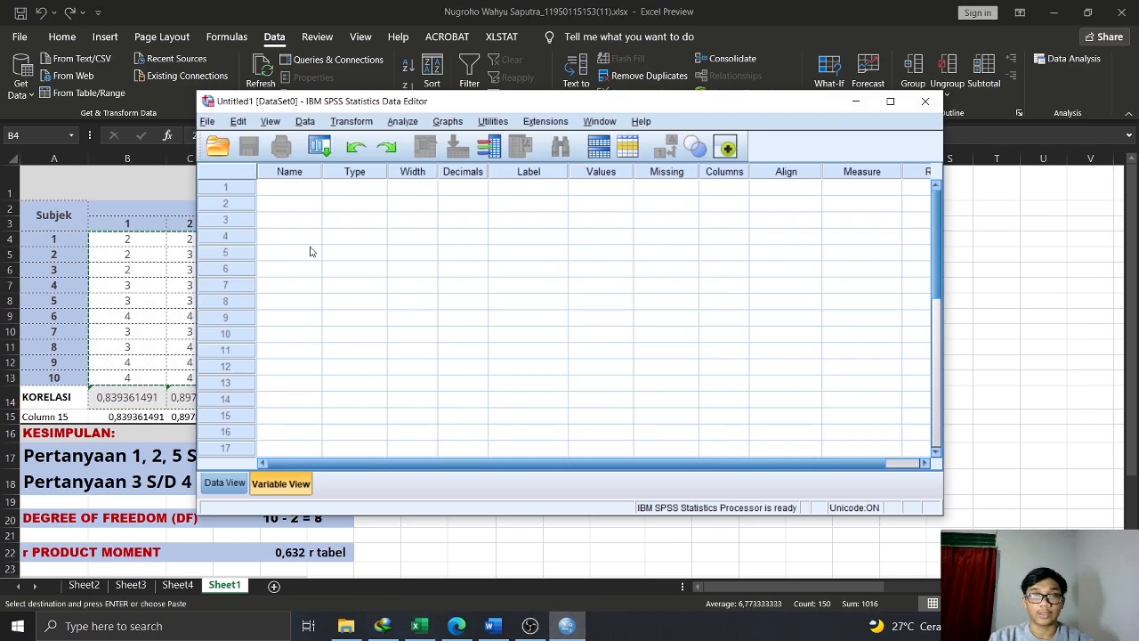
pyautogui.click(299, 190)
pyautogui.click(222, 483)
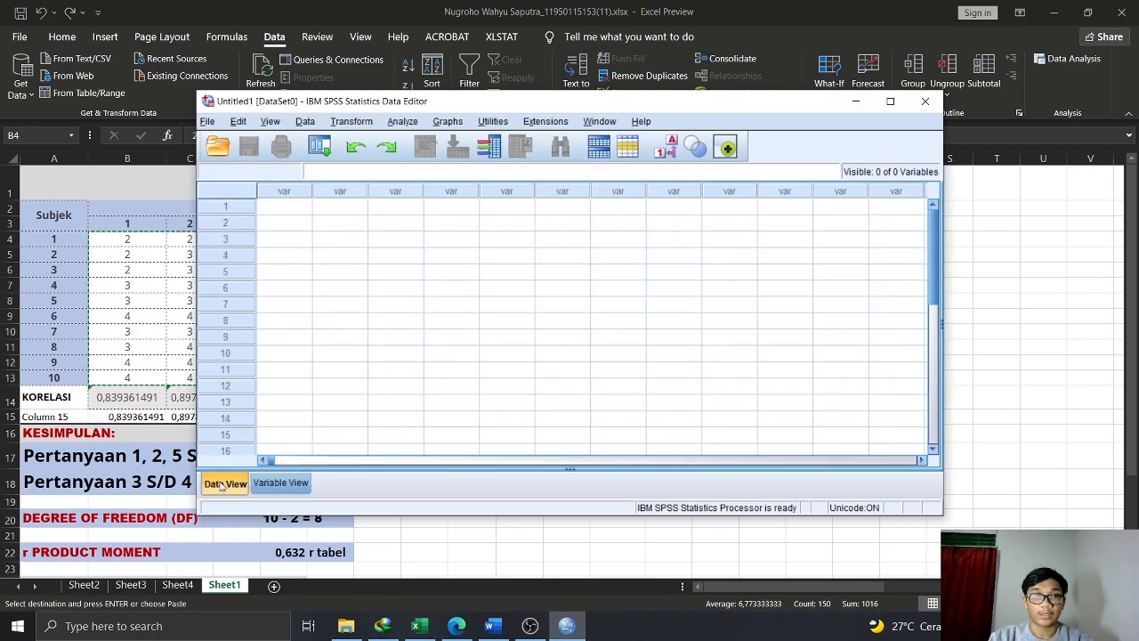
pyautogui.click(283, 210)
pyautogui.hotkey('ctrl', 'v')
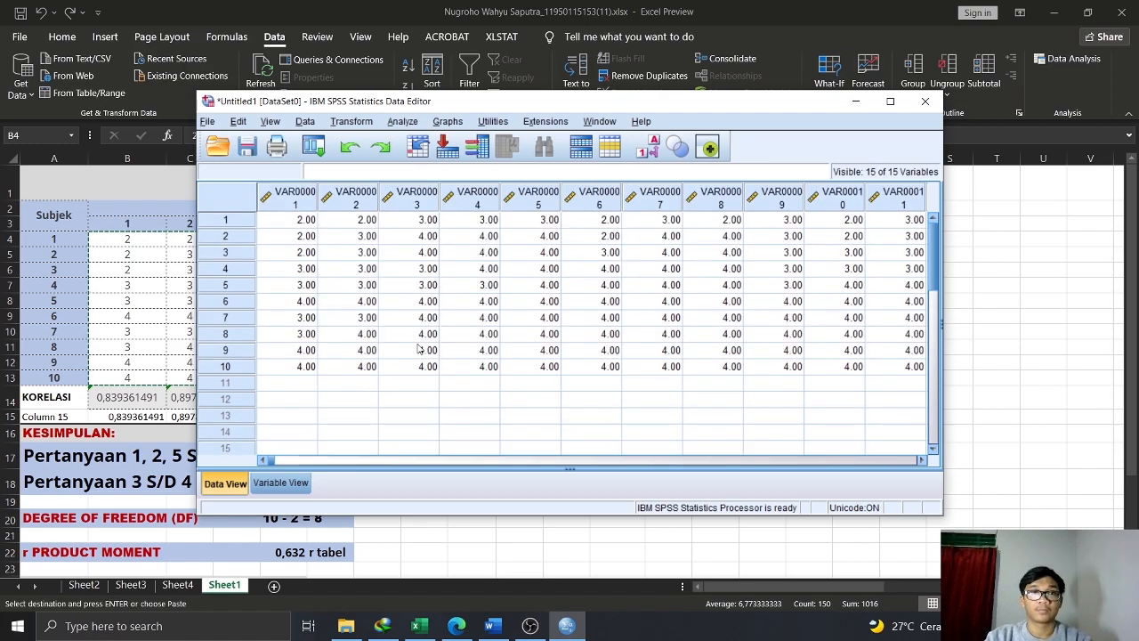
pyautogui.click(486, 461)
pyautogui.click(495, 461)
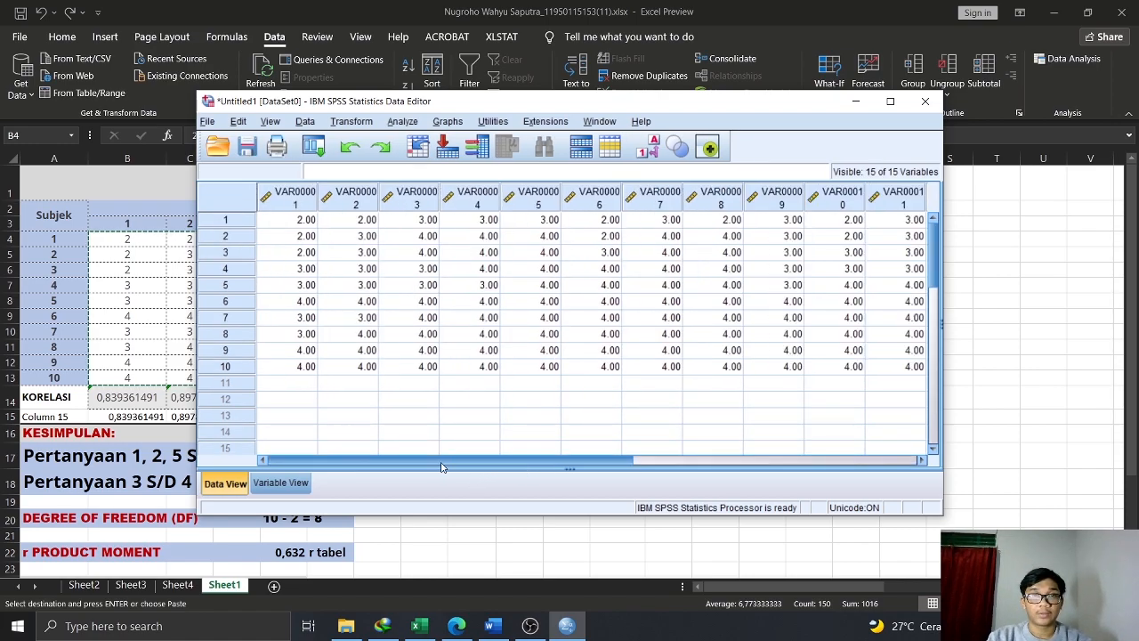
# Rename the 15 pasted variables x1 through x14 in order, and name the last one total
pyautogui.click(281, 482)
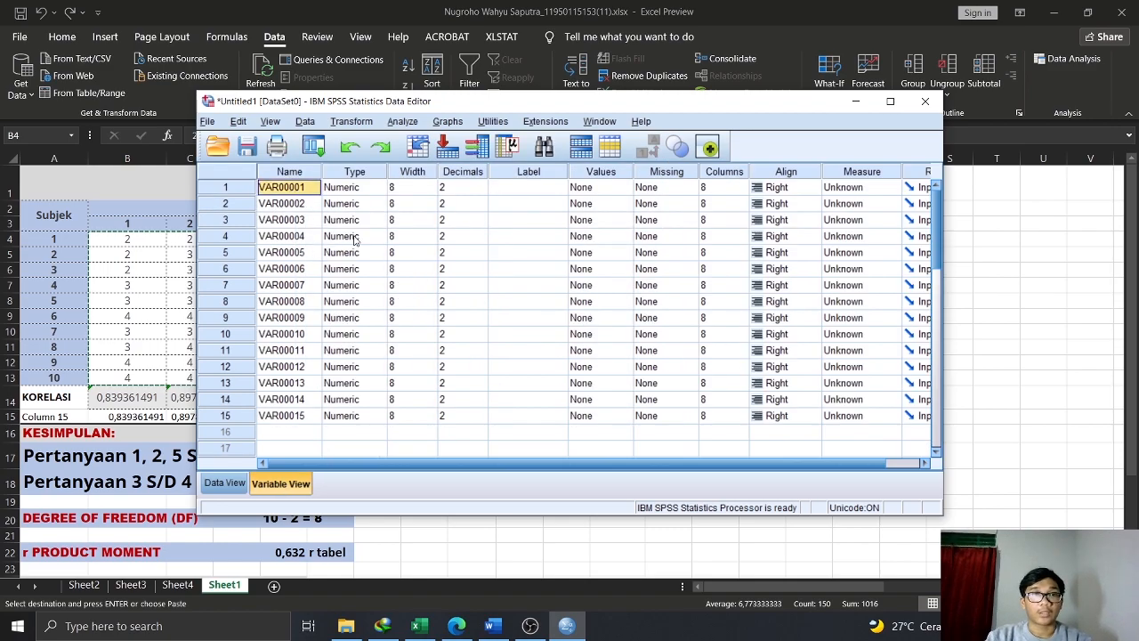
pyautogui.write('x1')
pyautogui.press('Return')
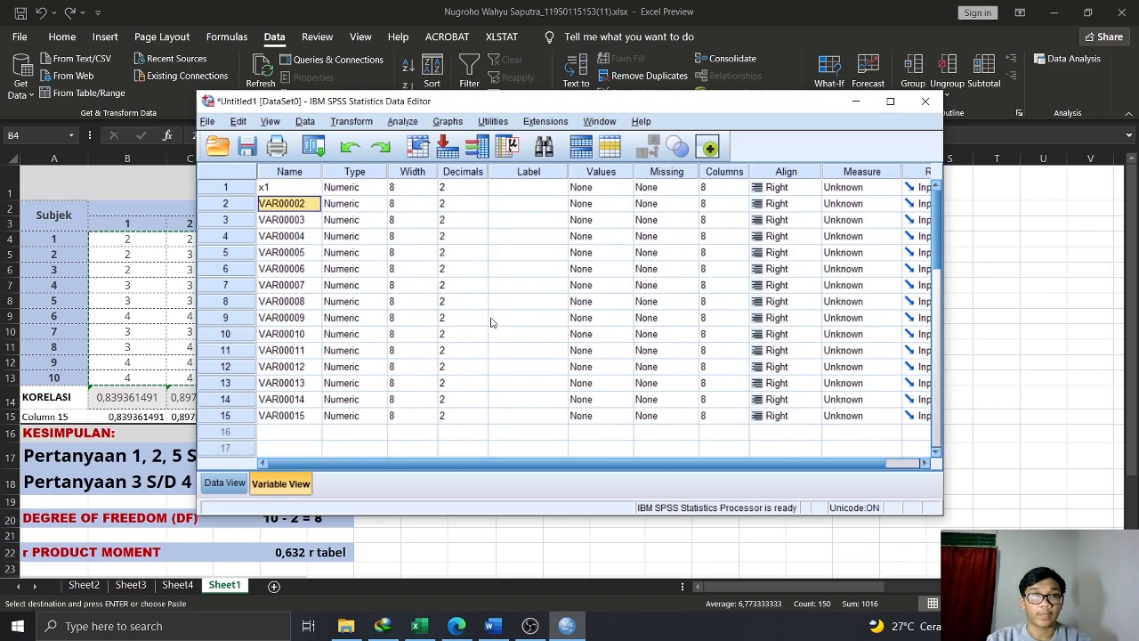
pyautogui.write('x2')
pyautogui.press('Return')
pyautogui.write('x3')
pyautogui.press('Return')
pyautogui.write('x4')
pyautogui.press('Return')
pyautogui.write('x5')
pyautogui.press('Return')
pyautogui.write('x6')
pyautogui.press('Return')
pyautogui.write('x7')
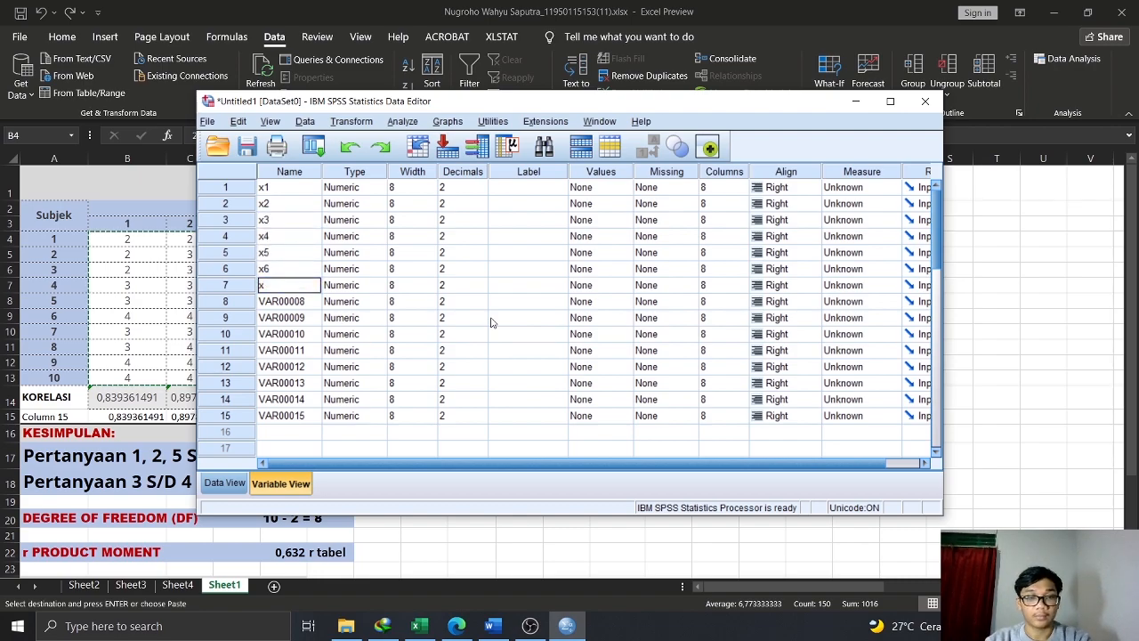
pyautogui.press('Return')
pyautogui.write('x8')
pyautogui.press('Return')
pyautogui.write('x9')
pyautogui.press('Return')
pyautogui.write('x10')
pyautogui.press('Return')
pyautogui.write('x11')
pyautogui.press('Return')
pyautogui.write('x12')
pyautogui.press('Return')
pyautogui.write('x13')
pyautogui.press('Return')
pyautogui.write('x14')
pyautogui.press('Return')
pyautogui.write('total')
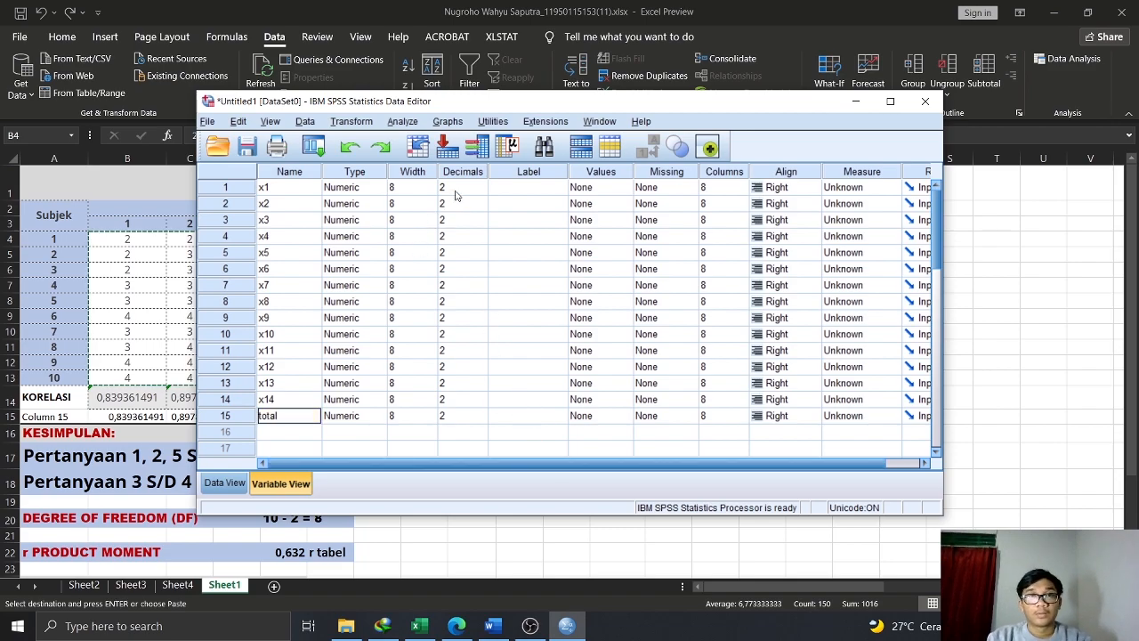
# Set the decimals of all 15 variables, x1 to x14 and total, to 0
pyautogui.click(456, 191)
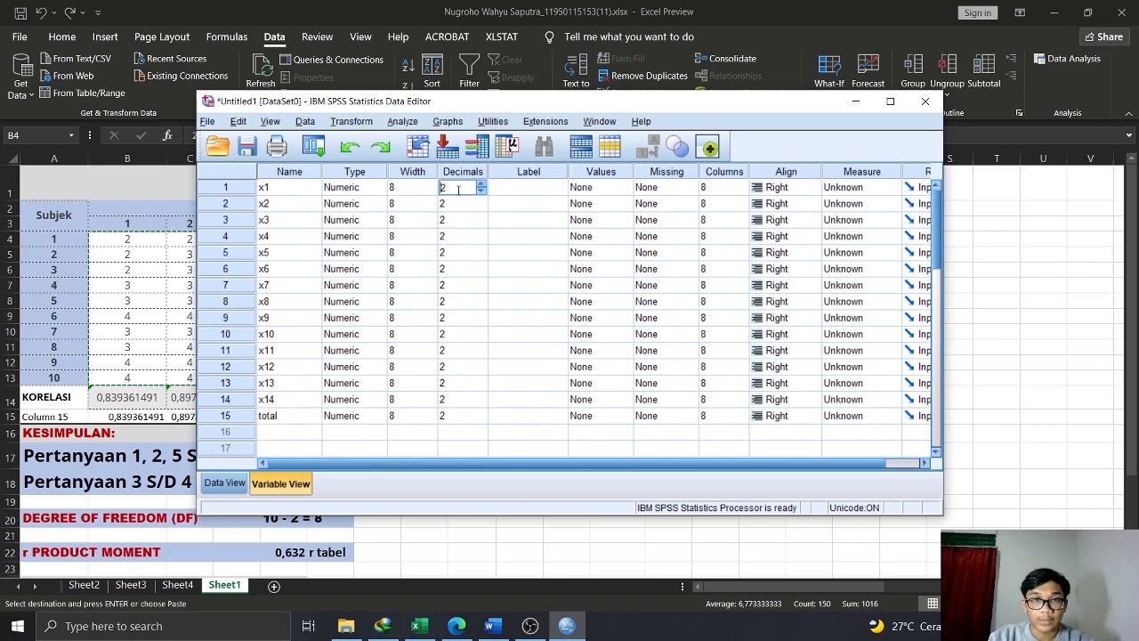
pyautogui.press('Down')
pyautogui.write('0')
pyautogui.press('Up')
pyautogui.write('0')
pyautogui.press('Down')
pyautogui.write('0')
pyautogui.press('Down')
pyautogui.write('0')
pyautogui.press('Down')
pyautogui.press('0')
pyautogui.press('Down')
pyautogui.press('0')
pyautogui.press('Down')
pyautogui.press('0')
pyautogui.press('Down')
pyautogui.press('0')
pyautogui.press('Down')
pyautogui.press('0')
pyautogui.press('Down')
pyautogui.press('0')
pyautogui.press('Down')
pyautogui.press('0')
pyautogui.press('Down')
pyautogui.press('0')
pyautogui.press('Down')
pyautogui.press('0')
pyautogui.press('Down')
pyautogui.press('0')
pyautogui.press('Down')
pyautogui.press('0')
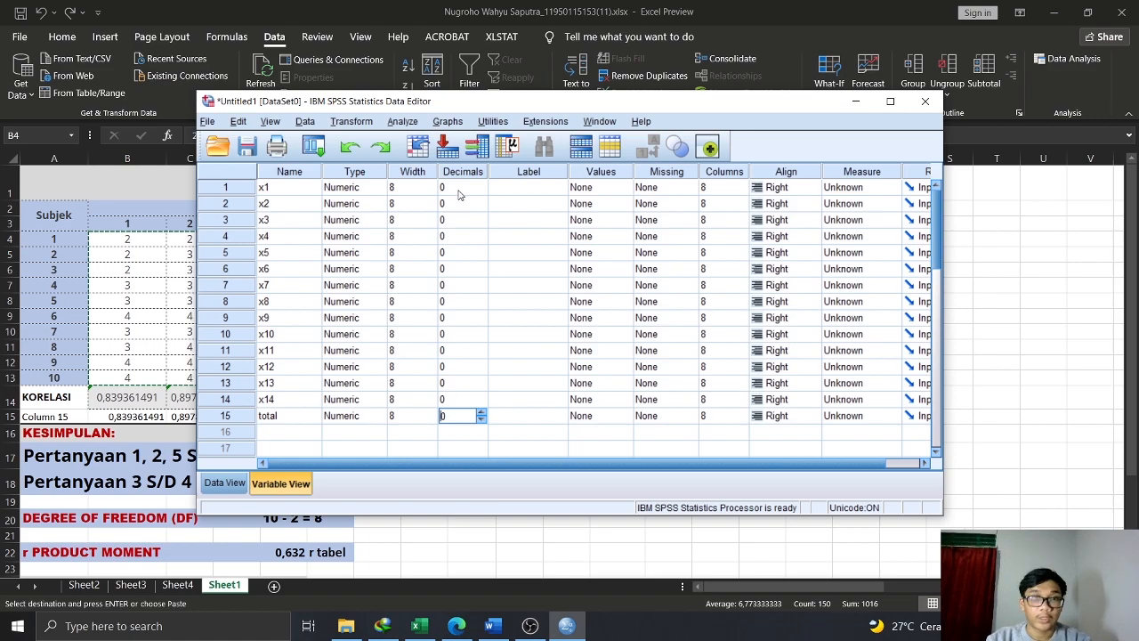
# Set the width of all 15 variables, x1 to x14 and total, to 2
pyautogui.click(428, 194)
pyautogui.write('2')
pyautogui.press('Down')
pyautogui.press('2')
pyautogui.press('Down')
pyautogui.press('2')
pyautogui.press('Down')
pyautogui.press('2')
pyautogui.press('Down')
pyautogui.press('Down')
pyautogui.press('2')
pyautogui.press('2')
pyautogui.press('Down')
pyautogui.press('2')
pyautogui.press('Down')
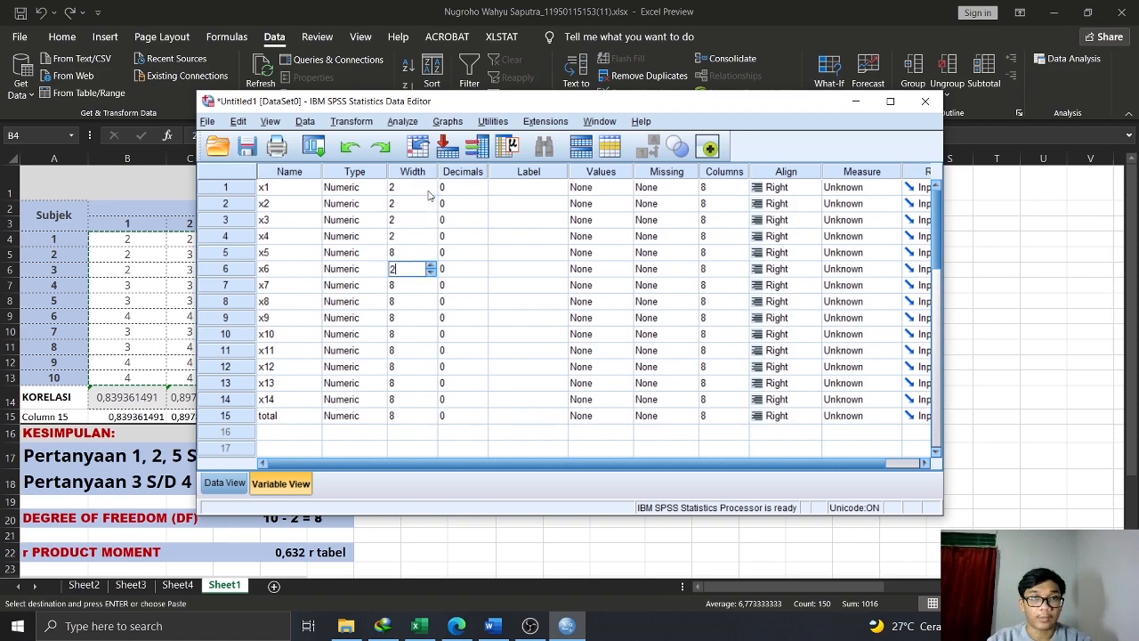
pyautogui.press('Up')
pyautogui.press('Up')
pyautogui.write('2')
pyautogui.press('Down')
pyautogui.write('2')
pyautogui.press('Down')
pyautogui.press('Up')
pyautogui.press('Up')
pyautogui.press('Up')
pyautogui.press('2')
pyautogui.press('Down')
pyautogui.press('2')
pyautogui.press('Down')
pyautogui.press('Down')
pyautogui.press('2')
pyautogui.press('Down')
pyautogui.write('2')
pyautogui.press('Down')
pyautogui.press('Down')
pyautogui.press('Down')
pyautogui.press('2')
pyautogui.press('Down')
pyautogui.write('2')
pyautogui.press('Down')
pyautogui.write('2')
pyautogui.press('Down')
pyautogui.press('2')
pyautogui.press('Up')
pyautogui.press('Up')
pyautogui.press('Up')
pyautogui.press('Up')
pyautogui.press('Up')
pyautogui.write('2')
pyautogui.press('Down')
pyautogui.write('2')
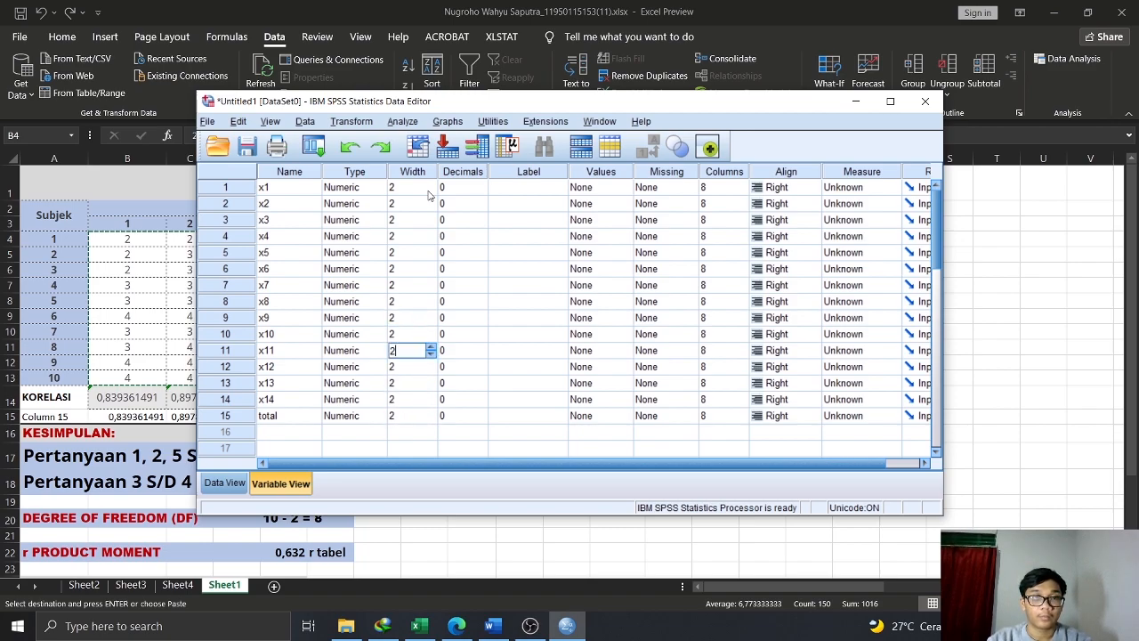
# Set the measurement level of all 15 variables, x1 to x14 and total, to Scale
pyautogui.click(598, 468)
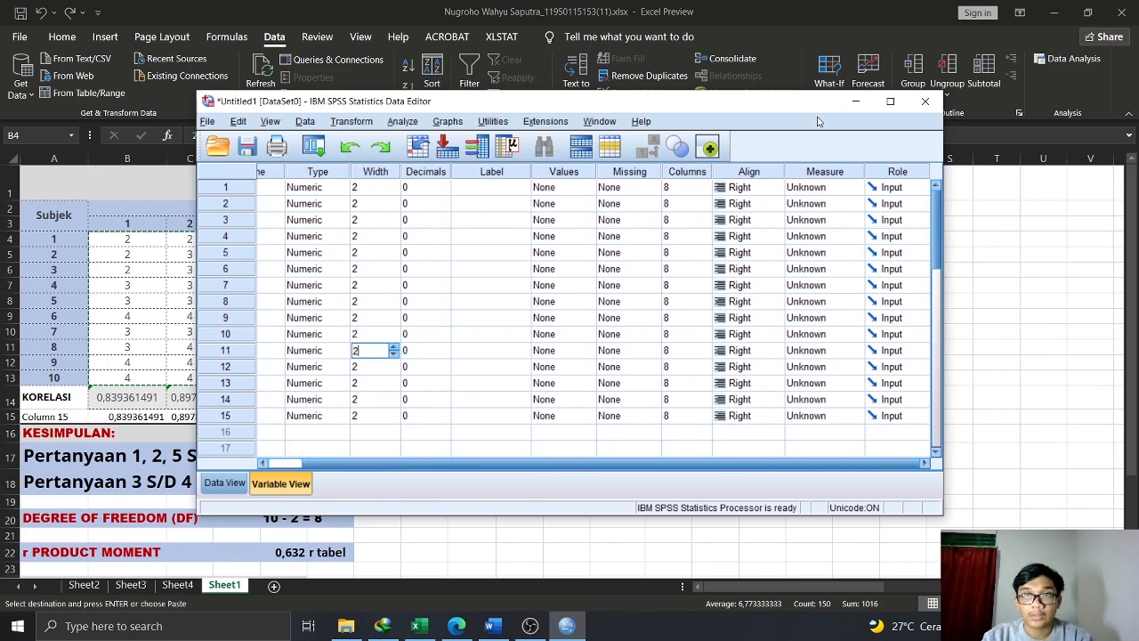
pyautogui.click(826, 189)
pyautogui.click(825, 202)
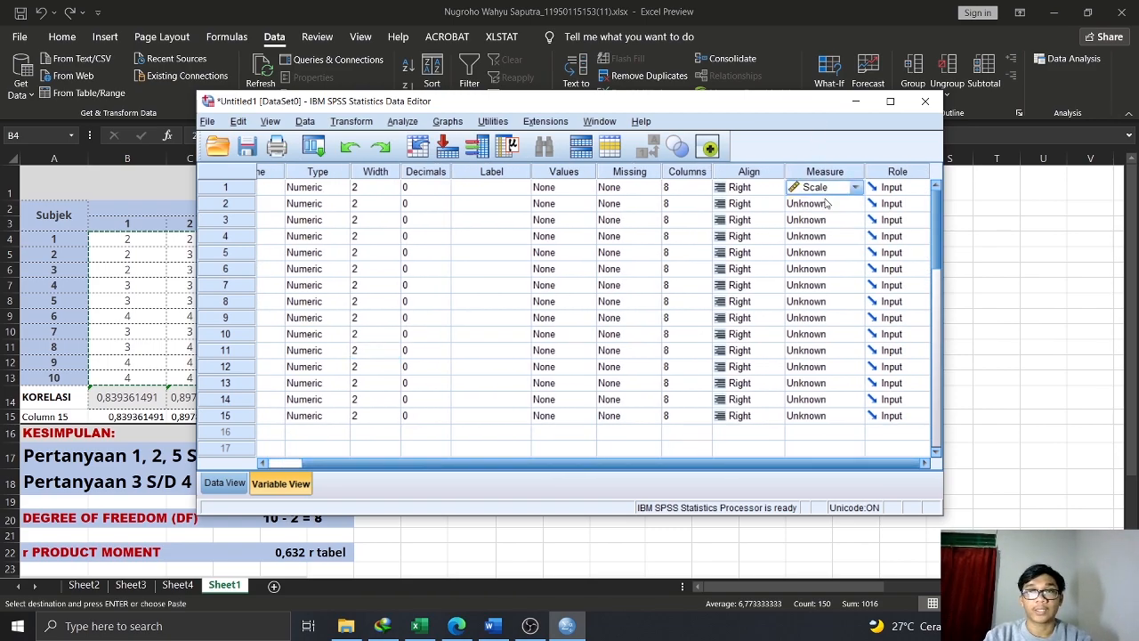
pyautogui.press('Return')
pyautogui.press('Return')
pyautogui.press('Return')
pyautogui.press('Return')
pyautogui.press('Return')
pyautogui.press('Return')
pyautogui.press('Return')
pyautogui.press('Return')
pyautogui.press('Return')
pyautogui.press('Return')
pyautogui.press('Return')
pyautogui.press('Return')
pyautogui.press('Return')
pyautogui.press('Return')
pyautogui.press('Return')
pyautogui.press('Return')
pyautogui.press('Return')
pyautogui.press('Return')
pyautogui.press('Return')
pyautogui.press('Return')
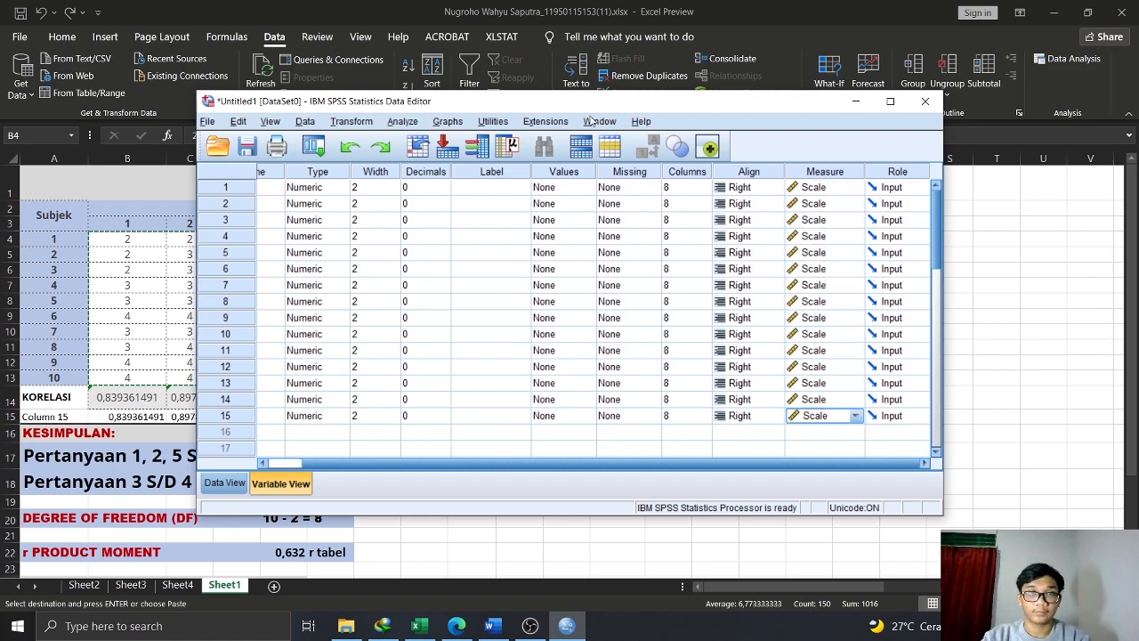
# Run a bivariate Pearson correlation with two-tailed significance on all 15 variables, x1 to x14 and total
pyautogui.moveTo(703, 464); pyautogui.dragTo(528, 460)
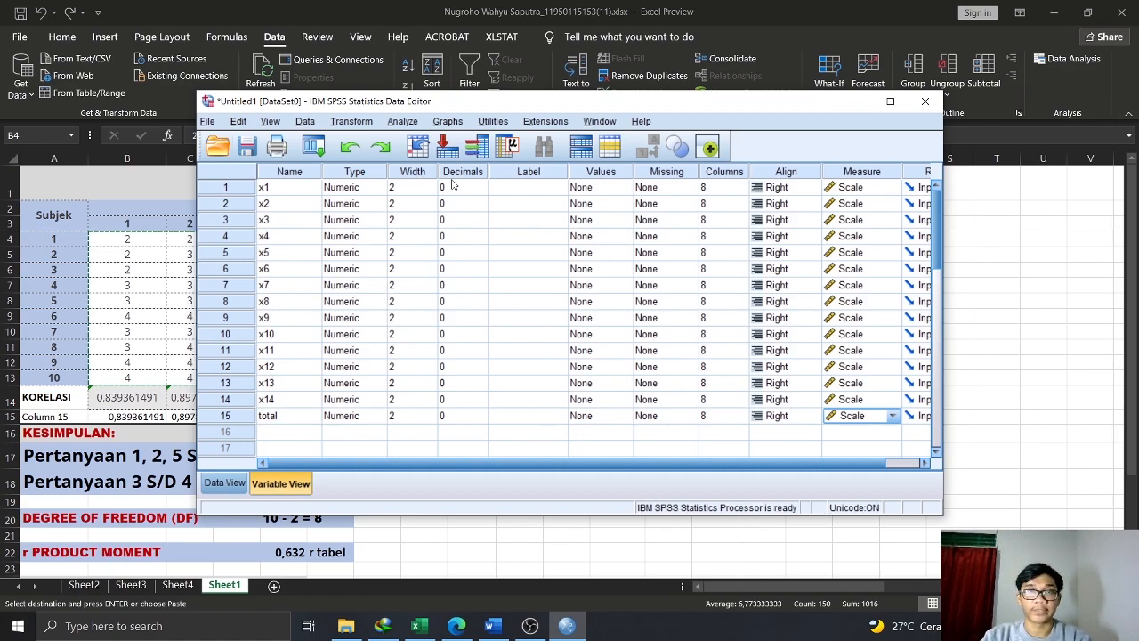
pyautogui.click(412, 126)
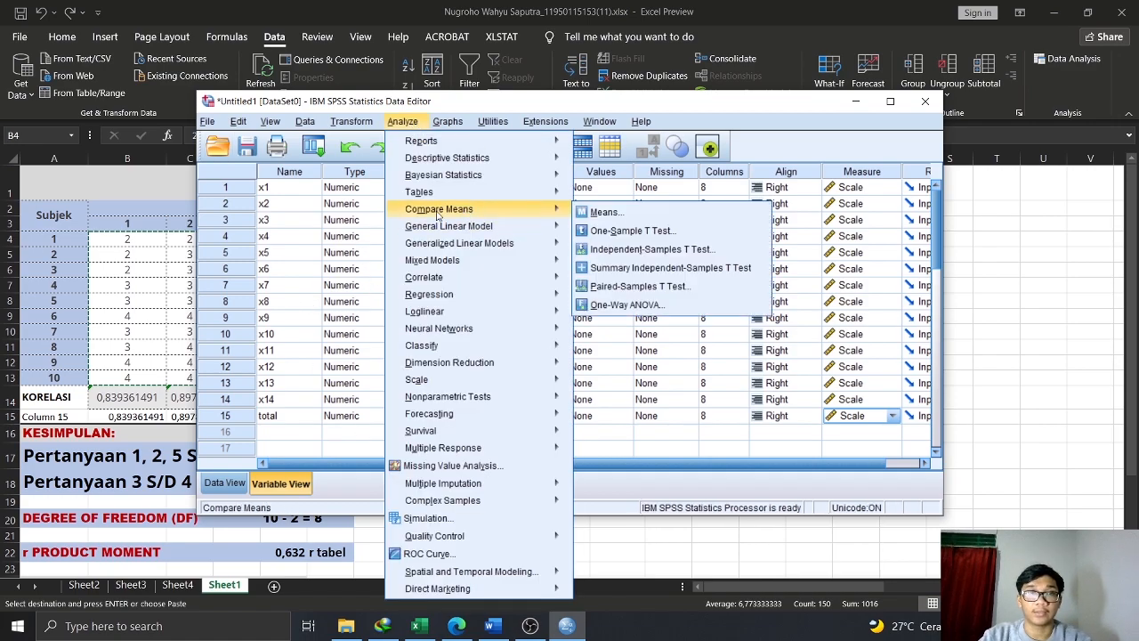
pyautogui.moveTo(470, 280)
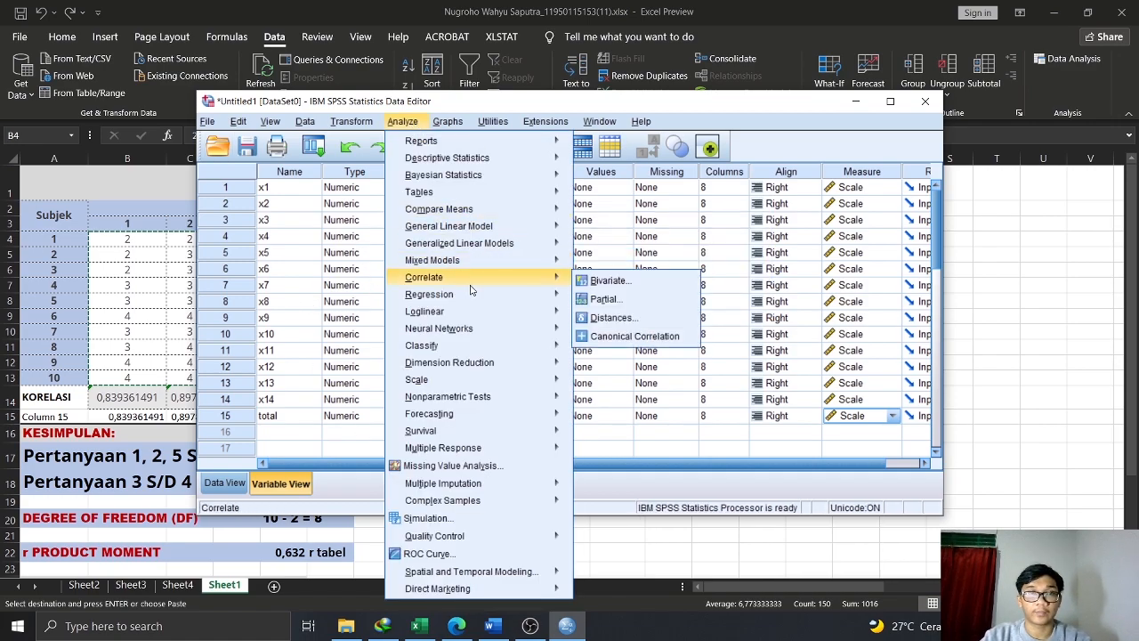
pyautogui.click(610, 286)
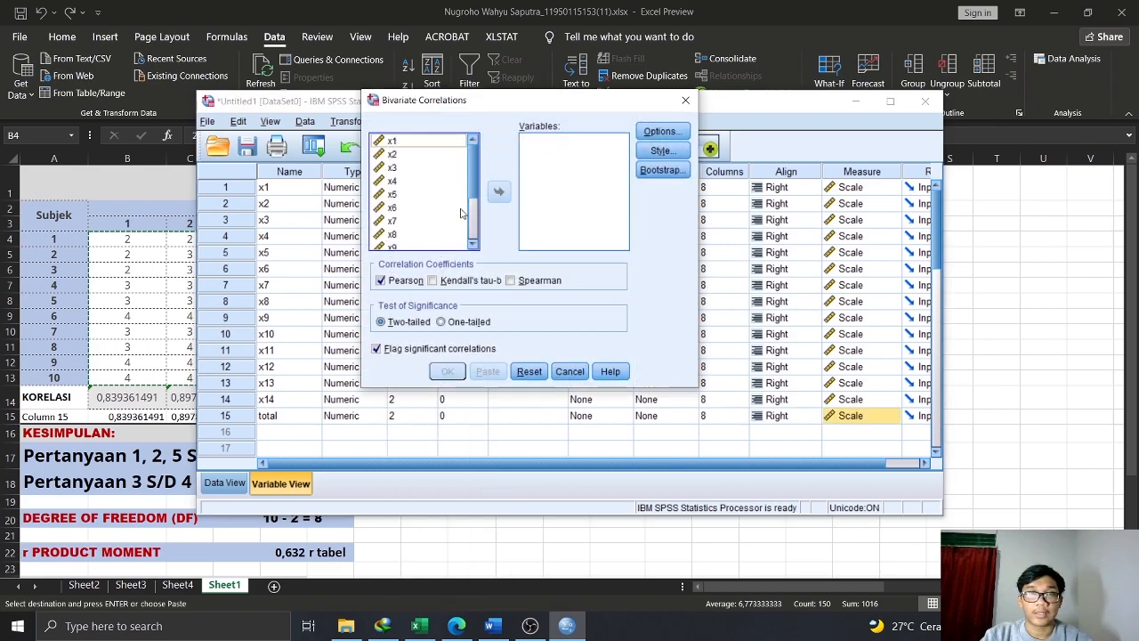
pyautogui.click(427, 143)
pyautogui.scroll(-3, 452, 200)
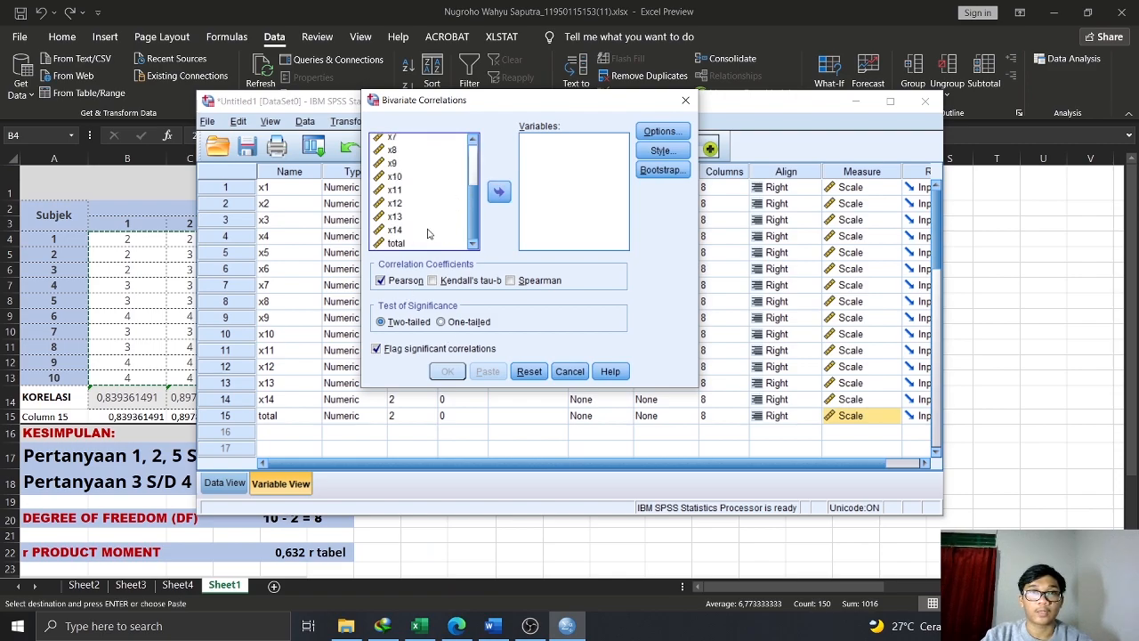
pyautogui.scroll(3, 430, 232)
pyautogui.hotkey('ctrl', 'a')
pyautogui.scroll(-3, 428, 222)
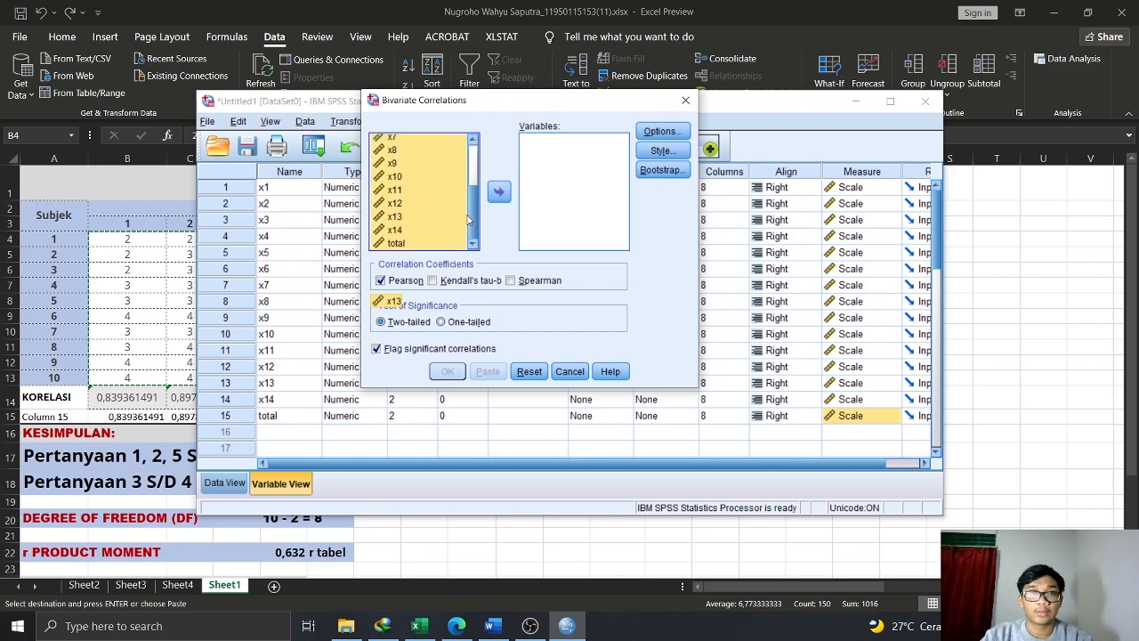
pyautogui.scroll(3, 462, 229)
pyautogui.scroll(-3, 442, 231)
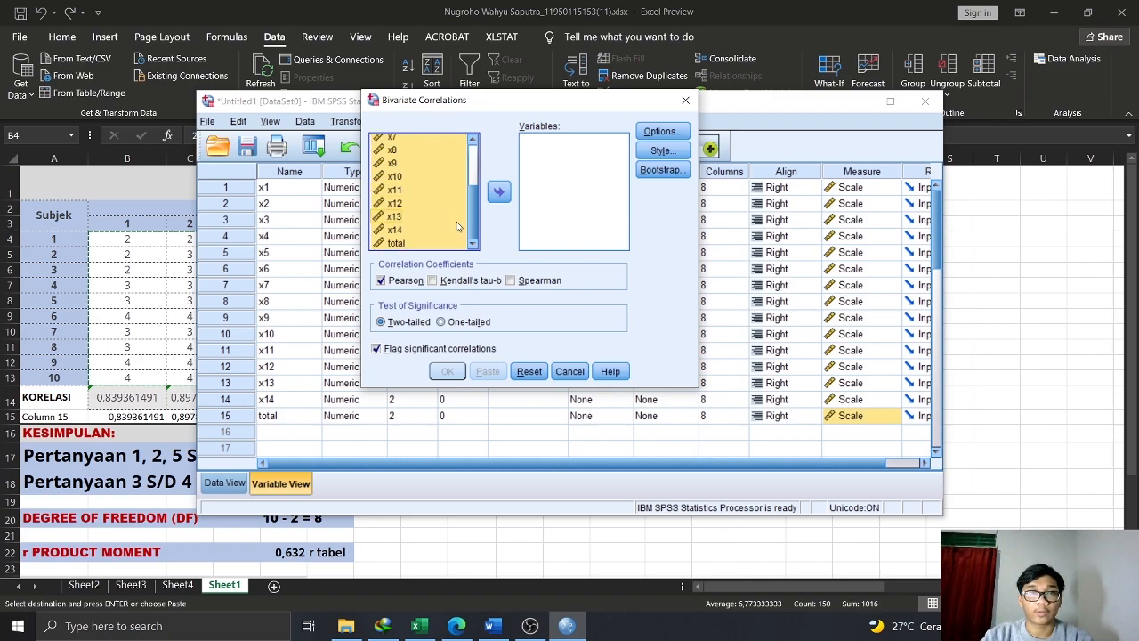
pyautogui.click(501, 194)
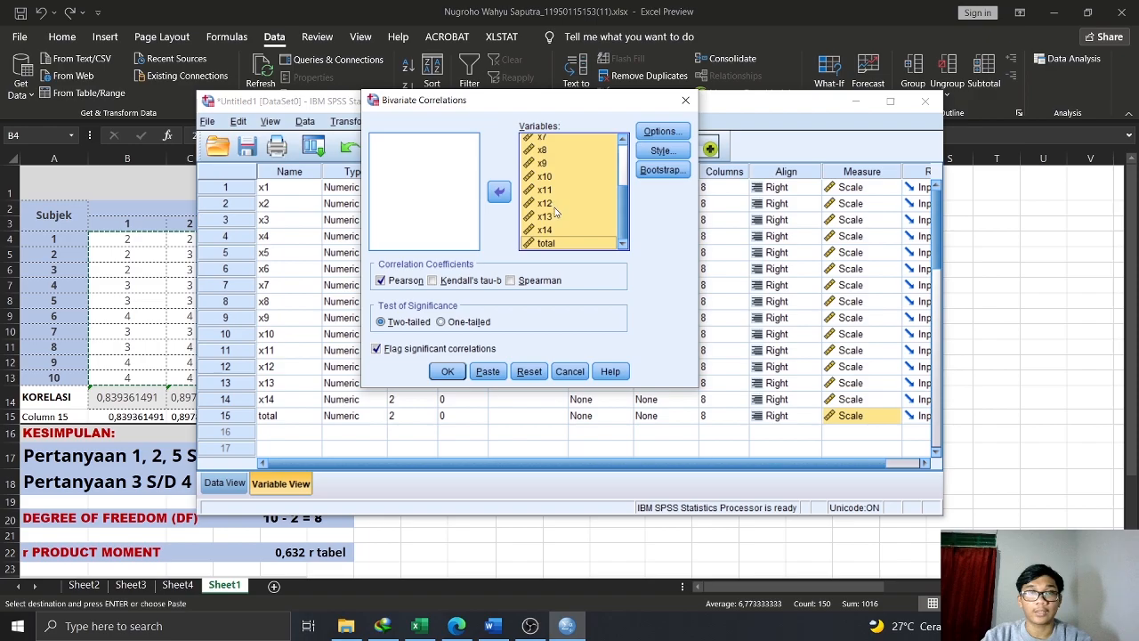
pyautogui.click(450, 377)
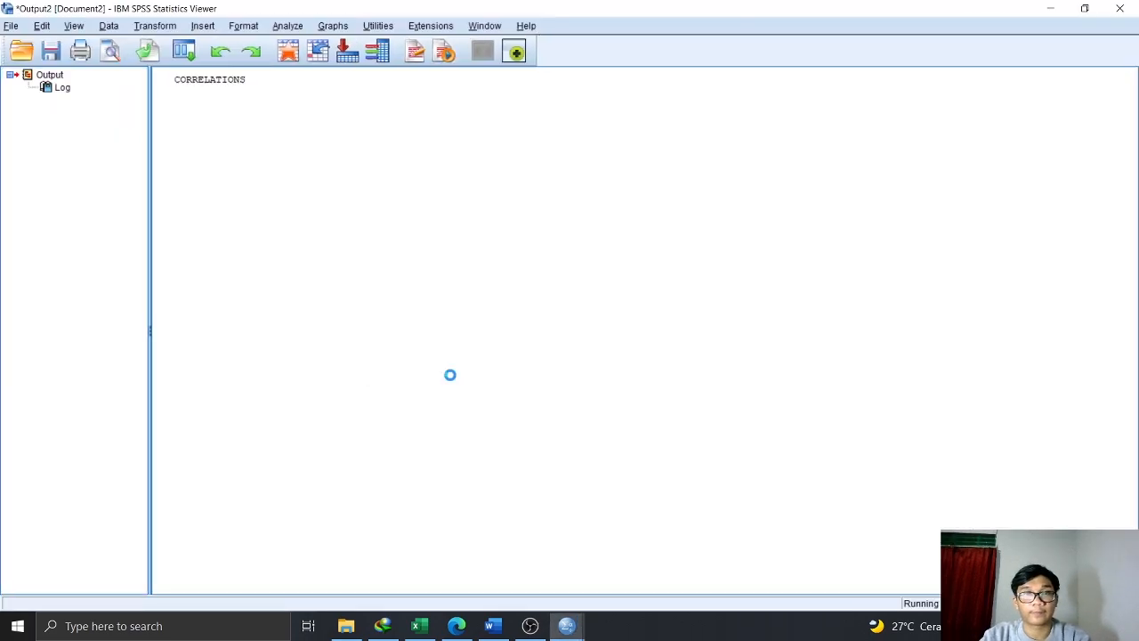
# Examine the correlation output, especially the total row's Pearson and two-tailed significance values and the significance footnotes
pyautogui.scroll(1, 496, 371)
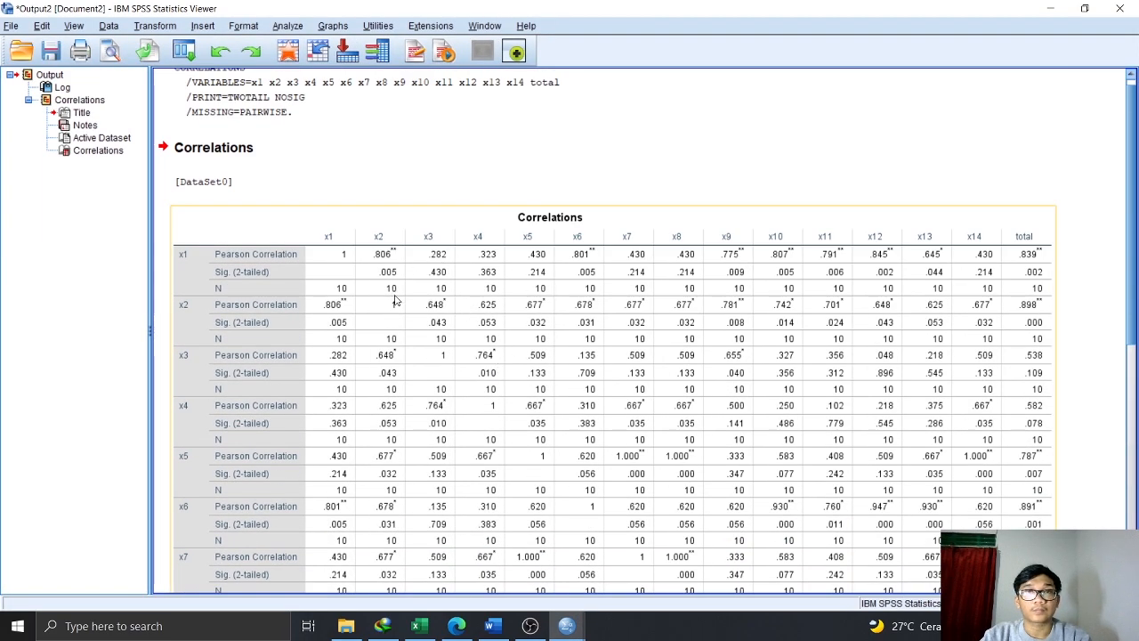
pyautogui.scroll(-7, 307, 294)
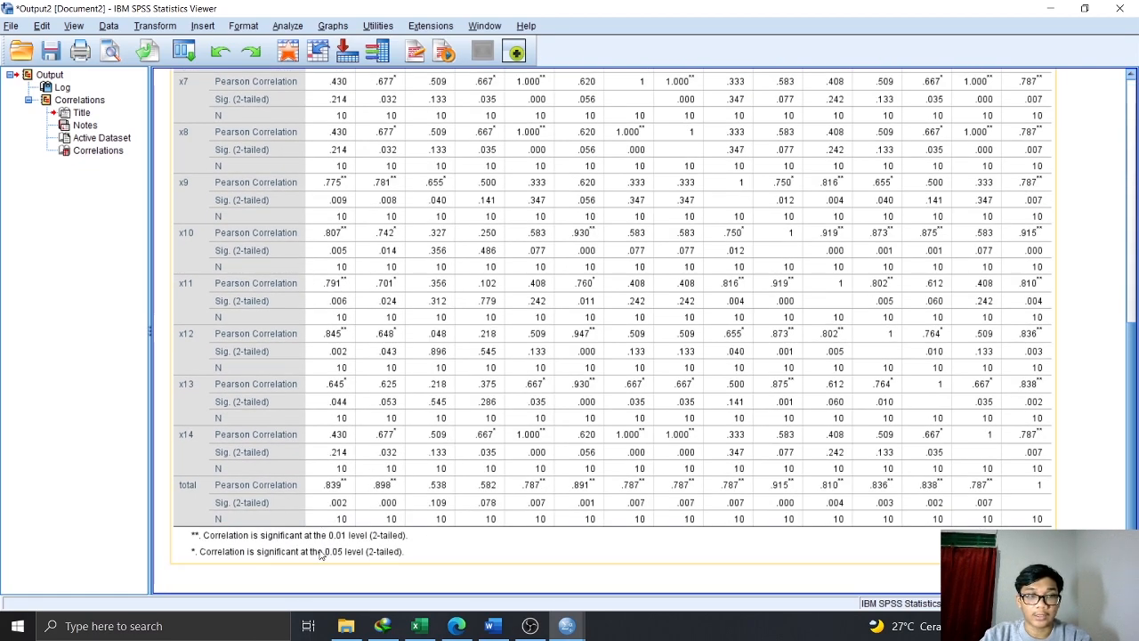
pyautogui.click(426, 584)
pyautogui.click(465, 564)
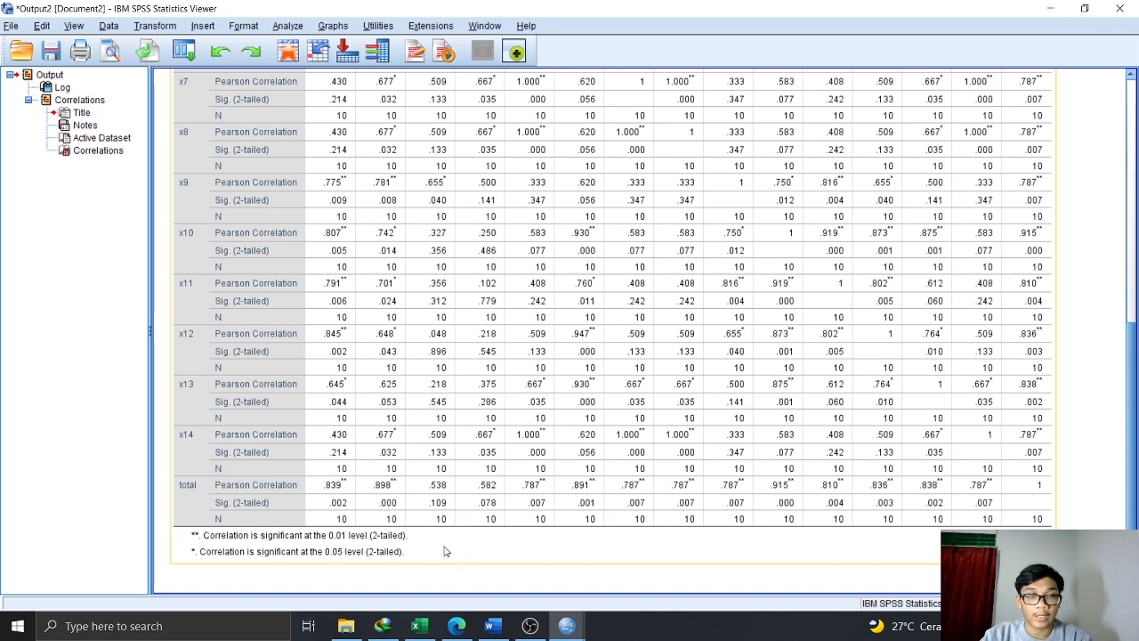
pyautogui.click(189, 497)
pyautogui.scroll(-5, 189, 497)
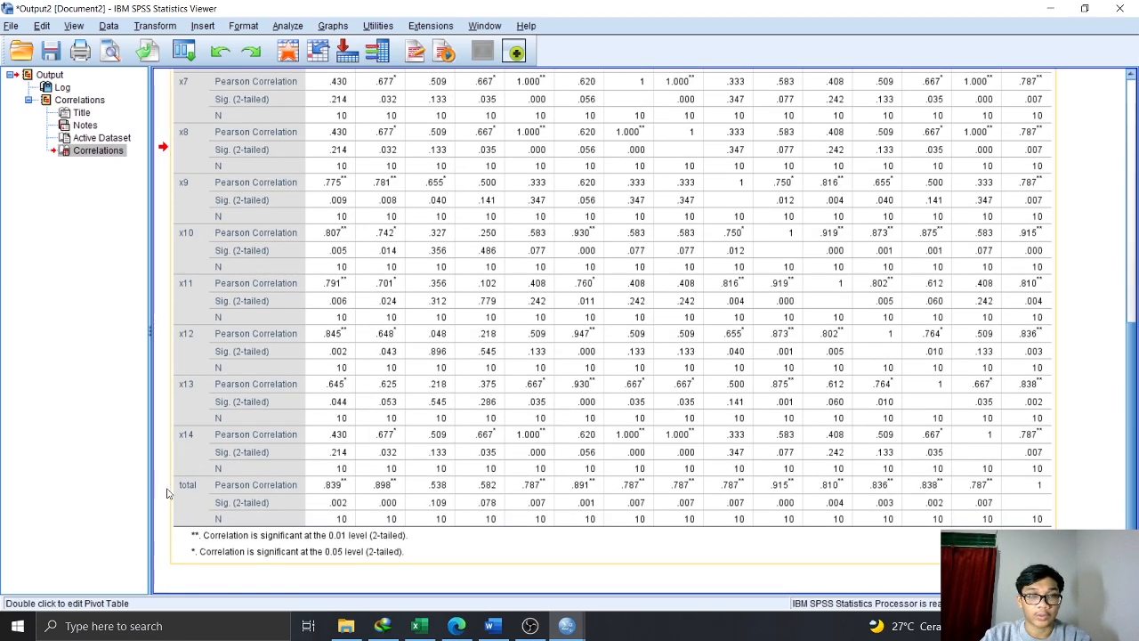
pyautogui.scroll(5, 316, 562)
pyautogui.scroll(-5, 330, 534)
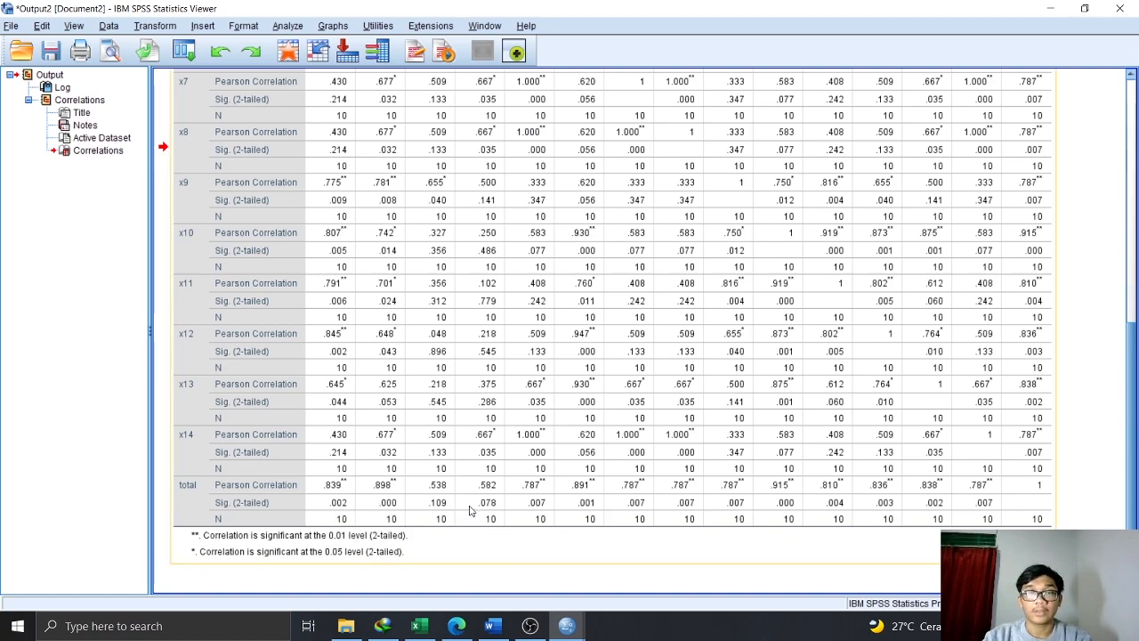
# Switch to the Word document and then the Excel sheet to read the validity and significance criteria under KRITERIA
pyautogui.click(490, 625)
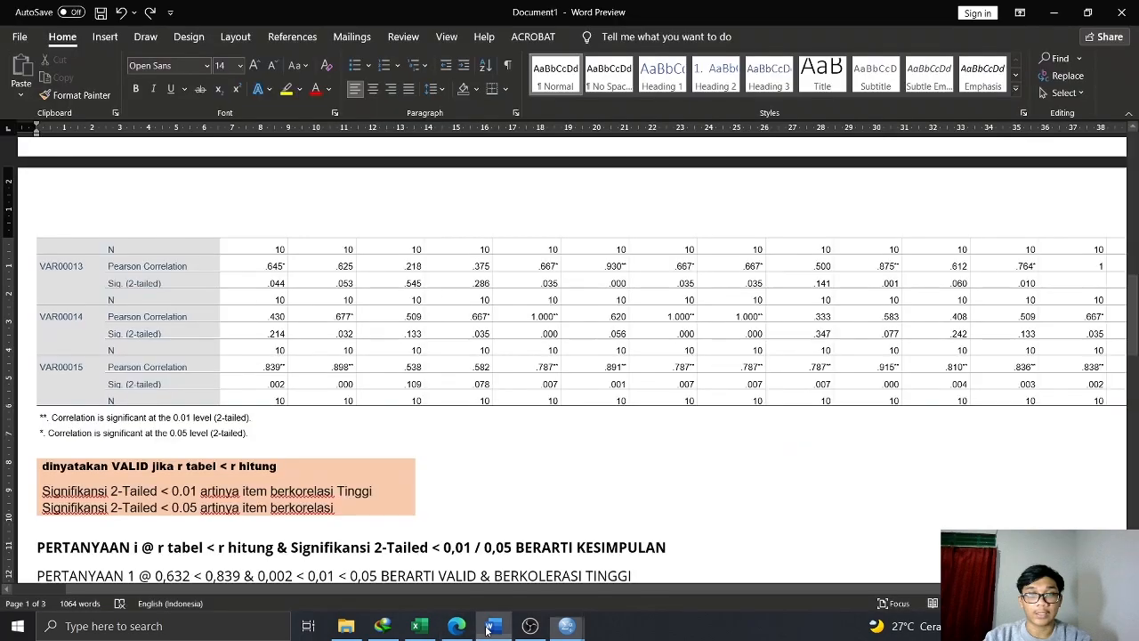
pyautogui.scroll(-3, 97, 485)
pyautogui.scroll(3, 133, 471)
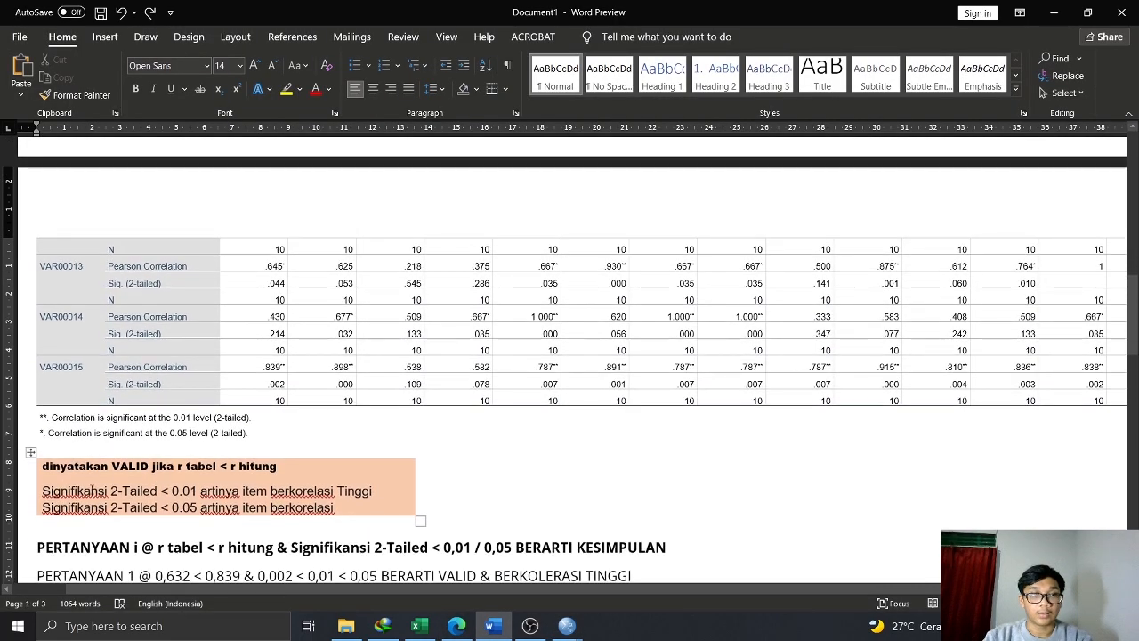
pyautogui.click(418, 626)
pyautogui.scroll(-4, 51, 421)
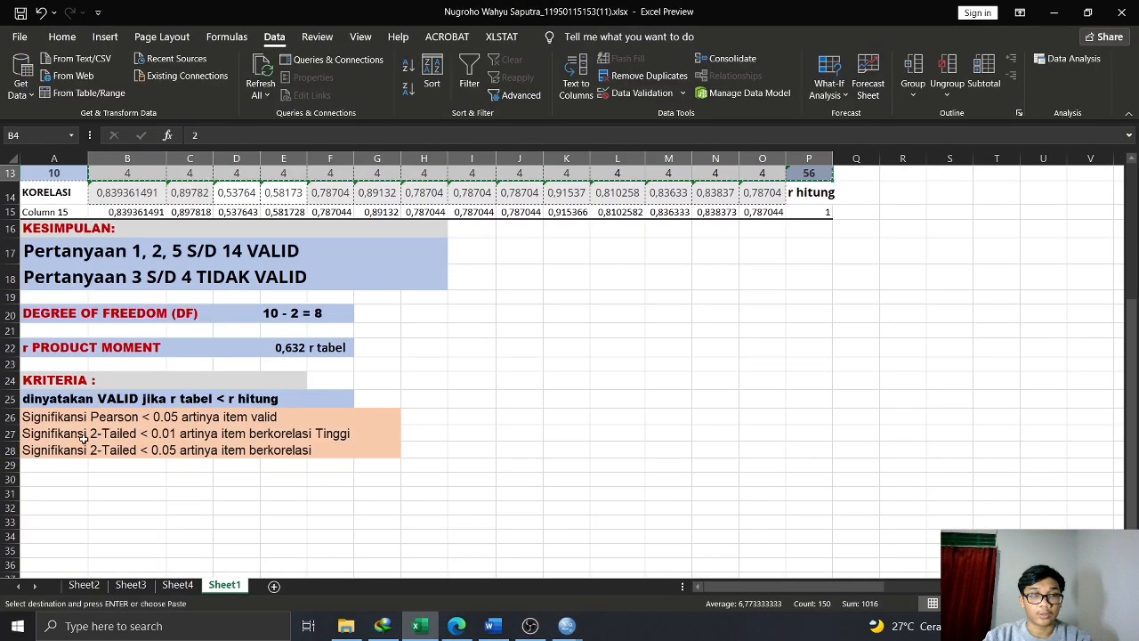
pyautogui.moveTo(49, 418); pyautogui.dragTo(266, 458)
pyautogui.click(67, 445)
pyautogui.click(240, 493)
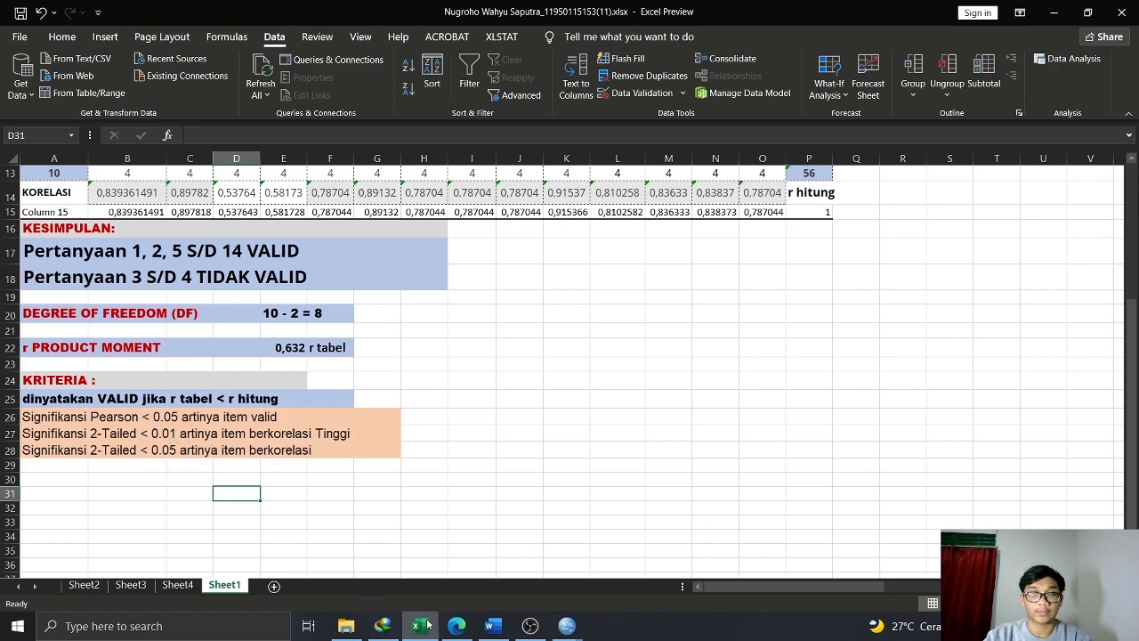
# Check the r Product Moment table PDF for N 8, then switch to the SPSS output to compare the total row's correlations
pyautogui.click(456, 625)
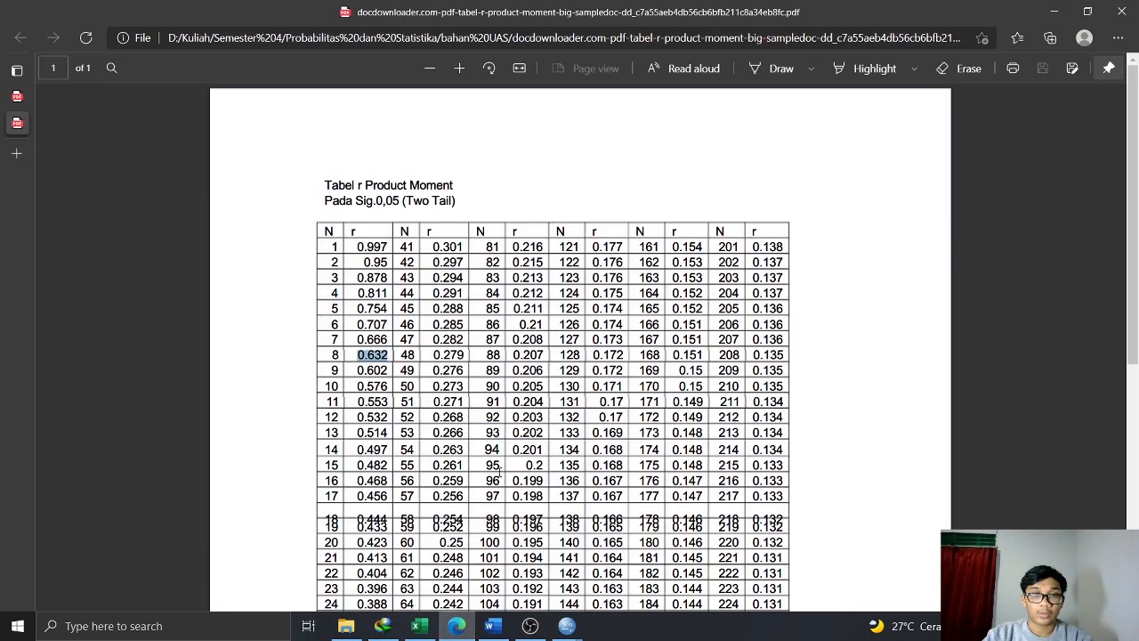
pyautogui.click(492, 626)
pyautogui.click(567, 625)
pyautogui.click(448, 512)
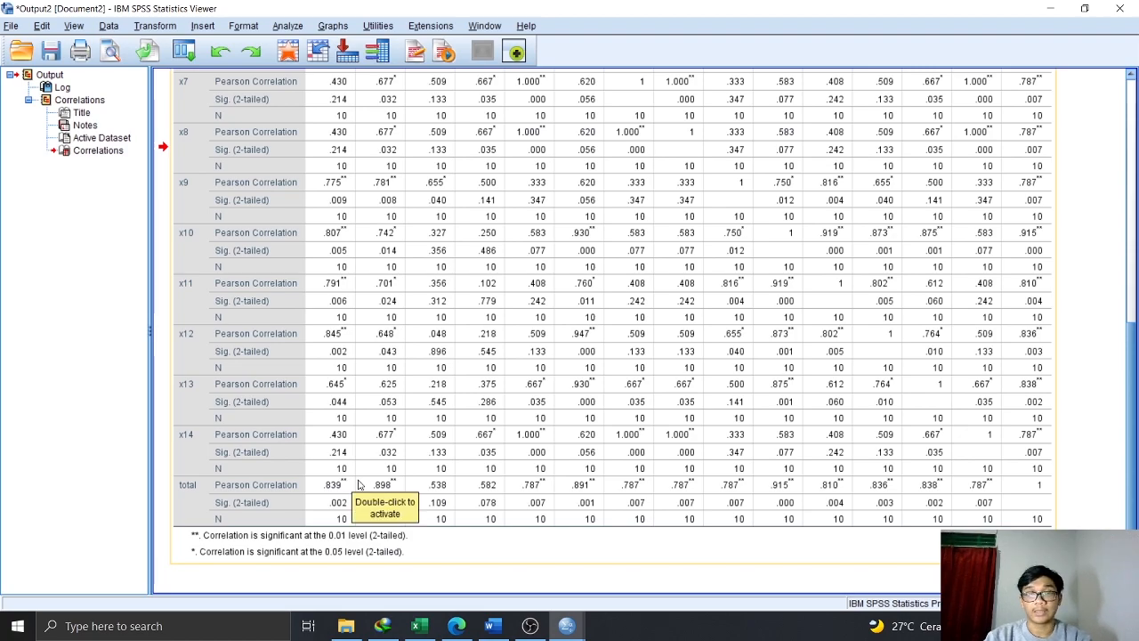
pyautogui.click(438, 490)
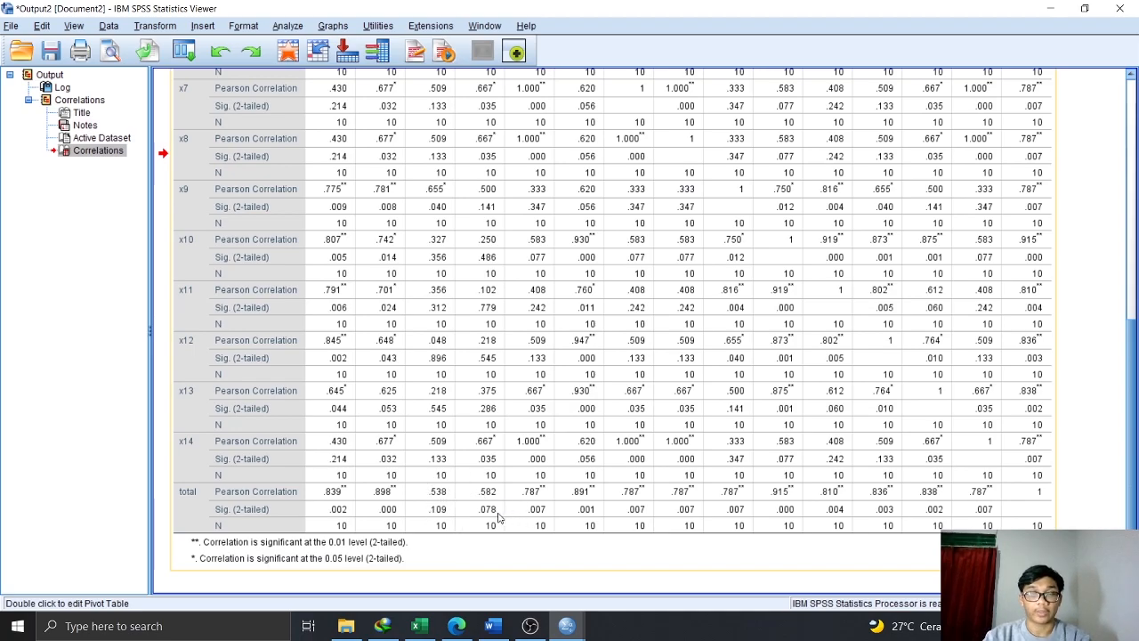
# Switch to the Word document and read the heading rule combining r tabel < r hitung with the 2-tailed significance limits
pyautogui.click(492, 626)
pyautogui.scroll(-4, 553, 448)
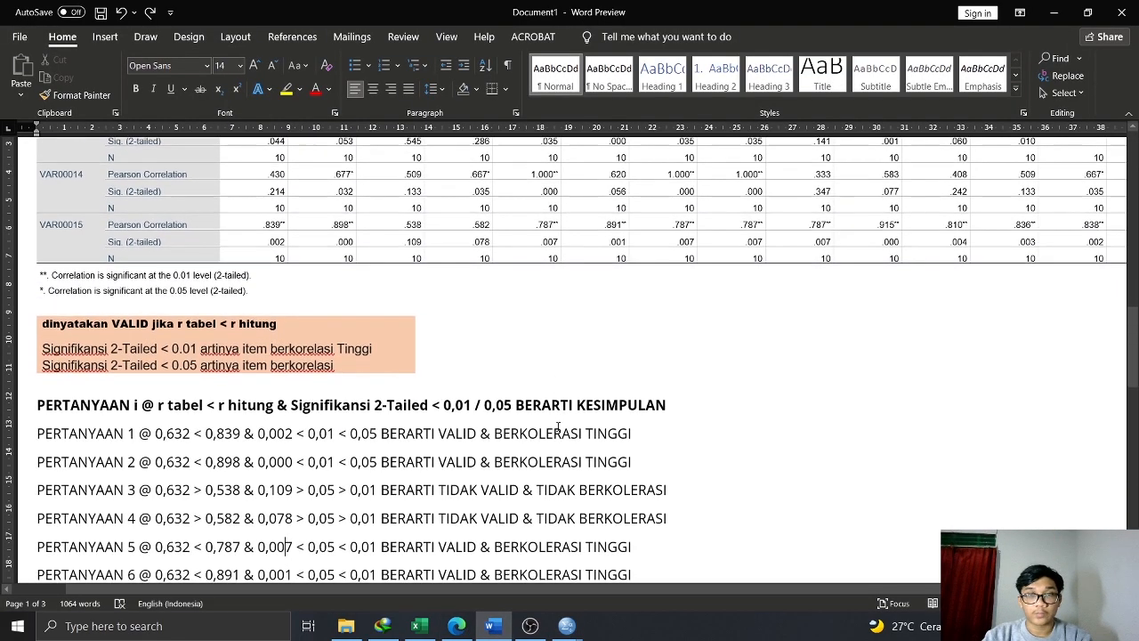
pyautogui.scroll(3, 559, 428)
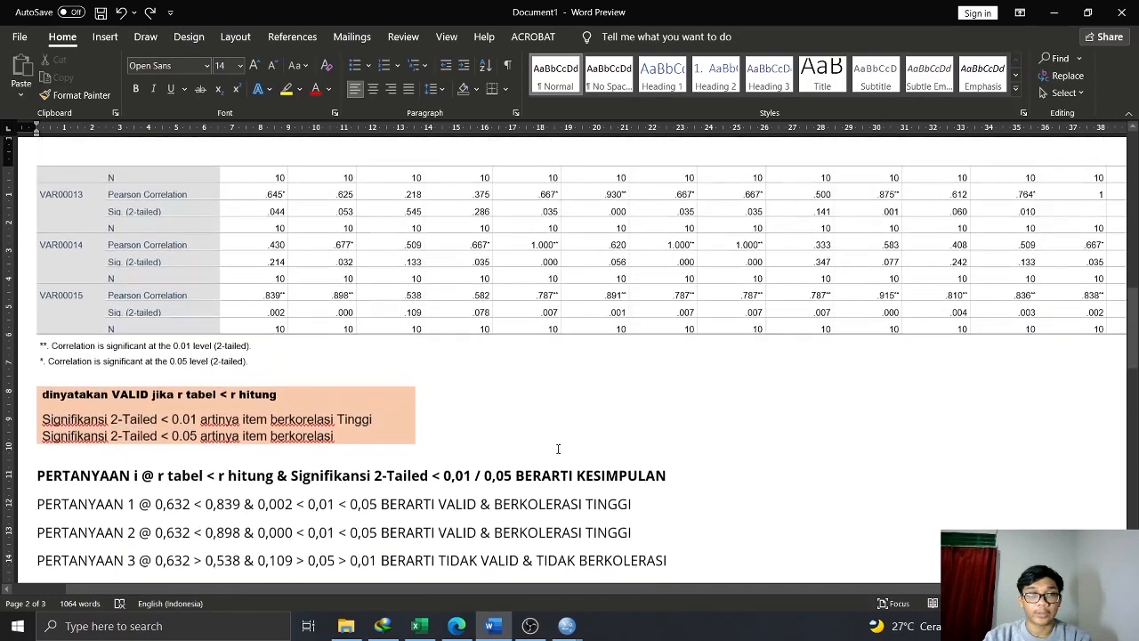
pyautogui.moveTo(40, 506); pyautogui.dragTo(676, 516)
pyautogui.click(699, 529)
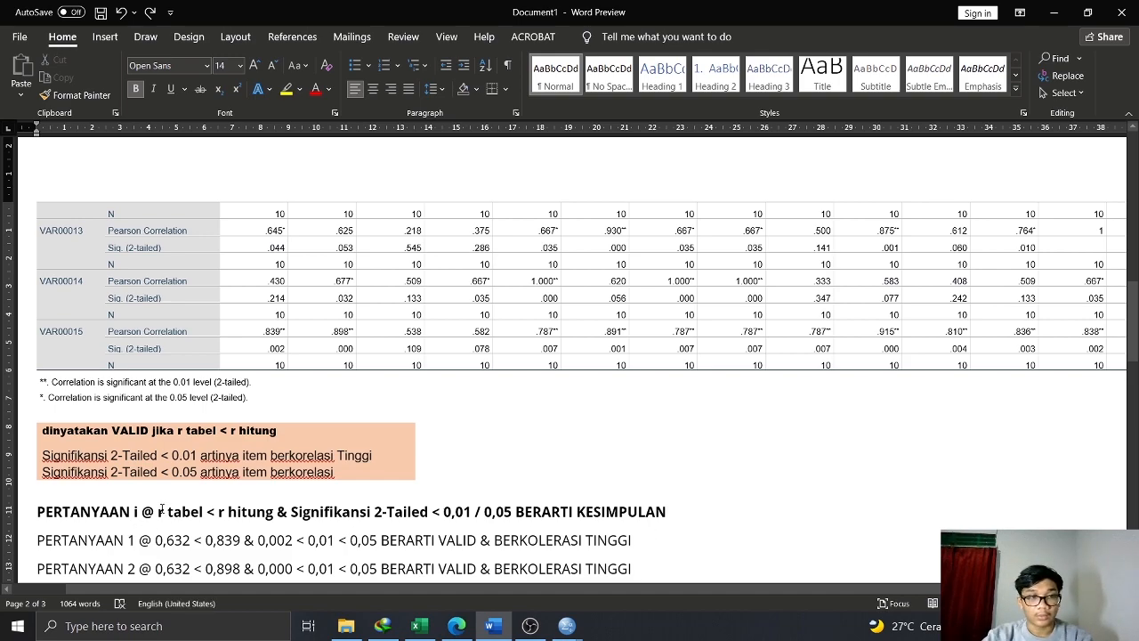
pyautogui.moveTo(159, 511); pyautogui.dragTo(258, 519)
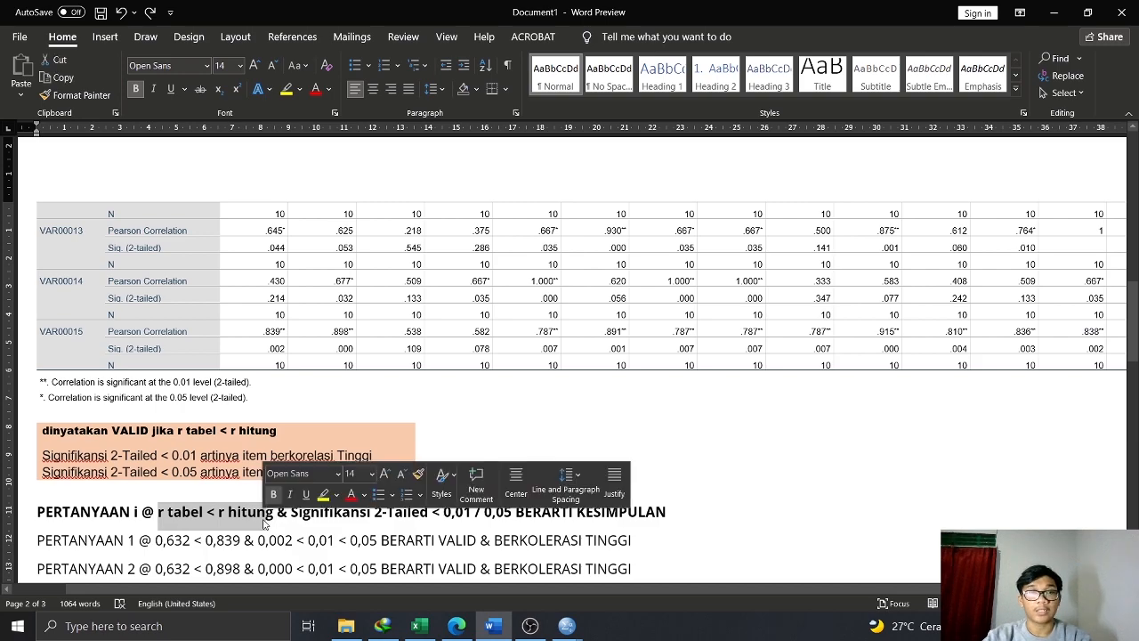
pyautogui.moveTo(277, 513); pyautogui.dragTo(723, 523)
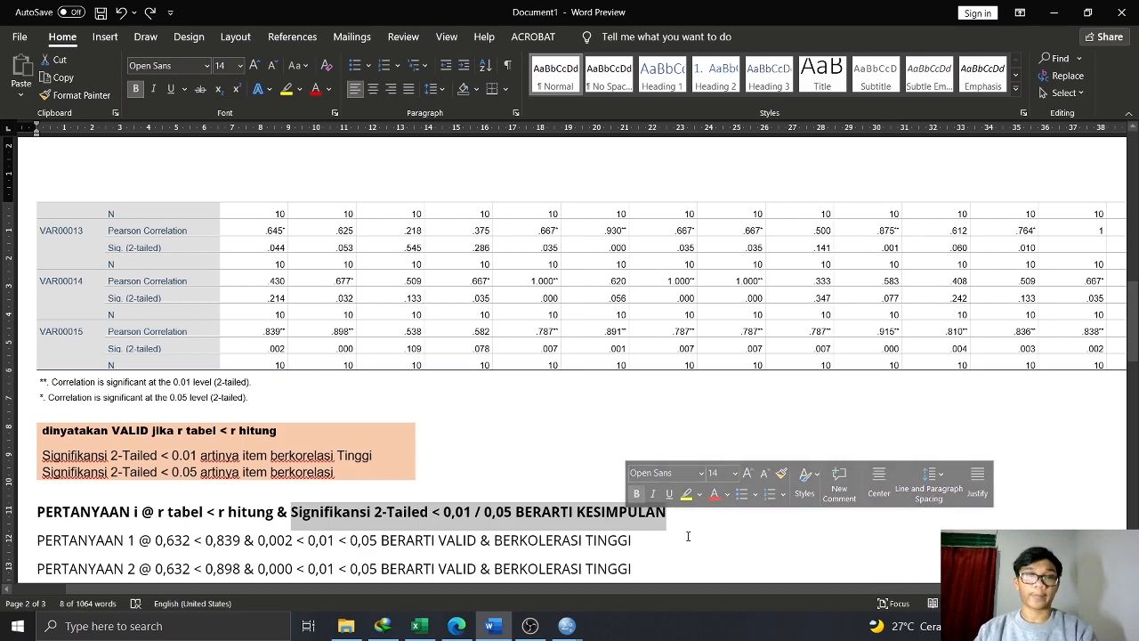
pyautogui.click(686, 536)
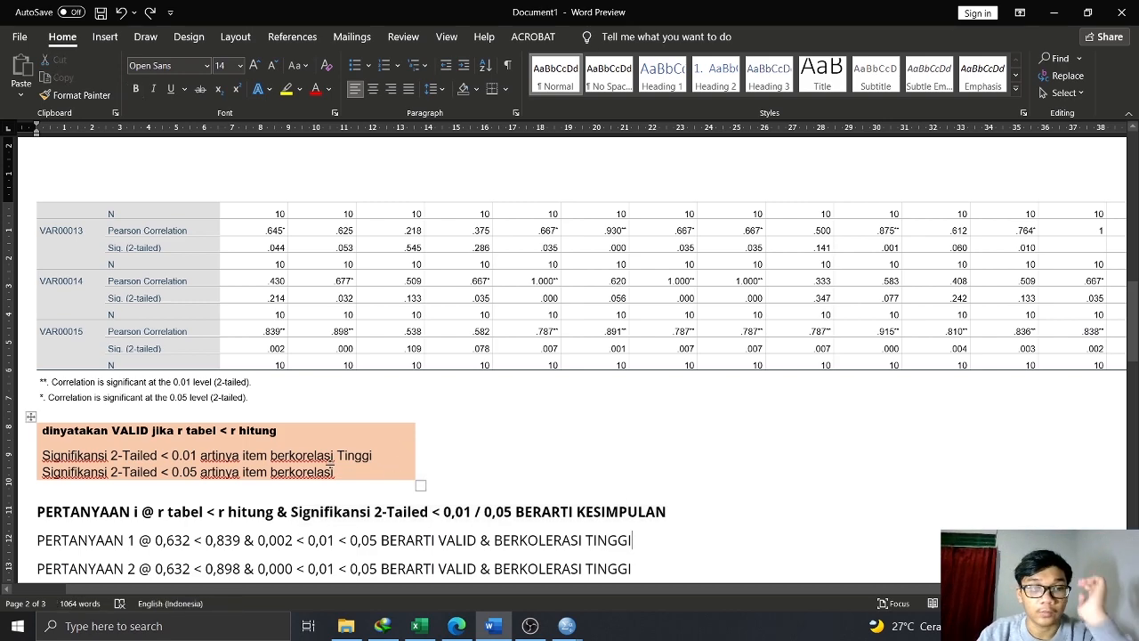
# Compare PERTANYAAN 1's r tabel and r hitung with the first item's correlation in the VAR00015 row
pyautogui.moveTo(155, 540); pyautogui.dragTo(240, 540)
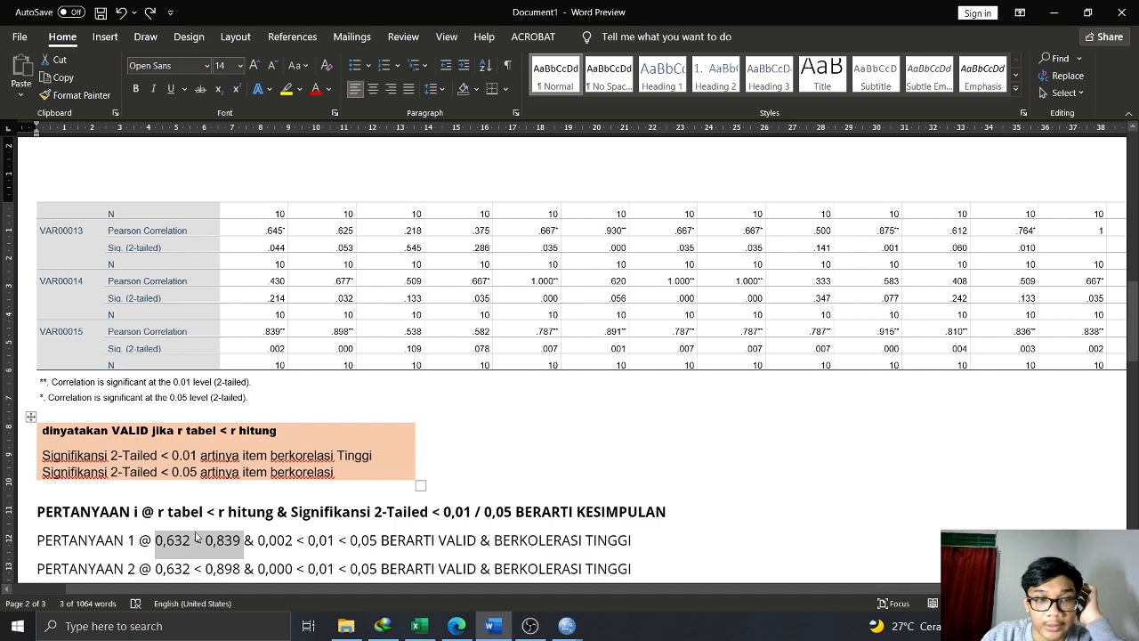
pyautogui.click(212, 541)
pyautogui.moveTo(160, 540); pyautogui.dragTo(240, 540)
pyautogui.click(212, 541)
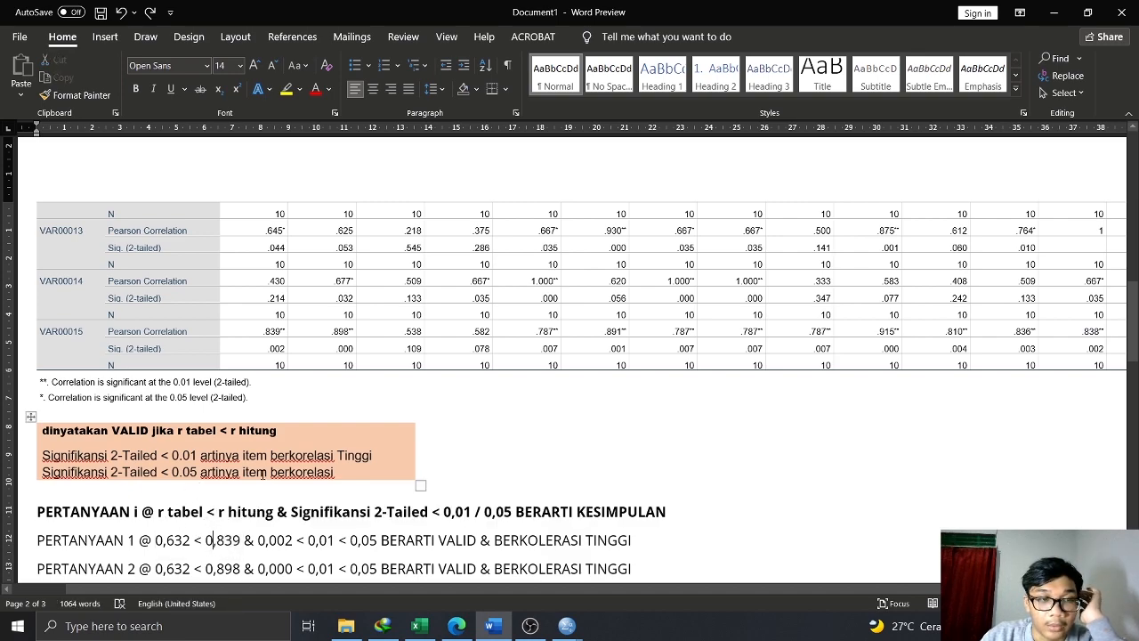
pyautogui.click(283, 330)
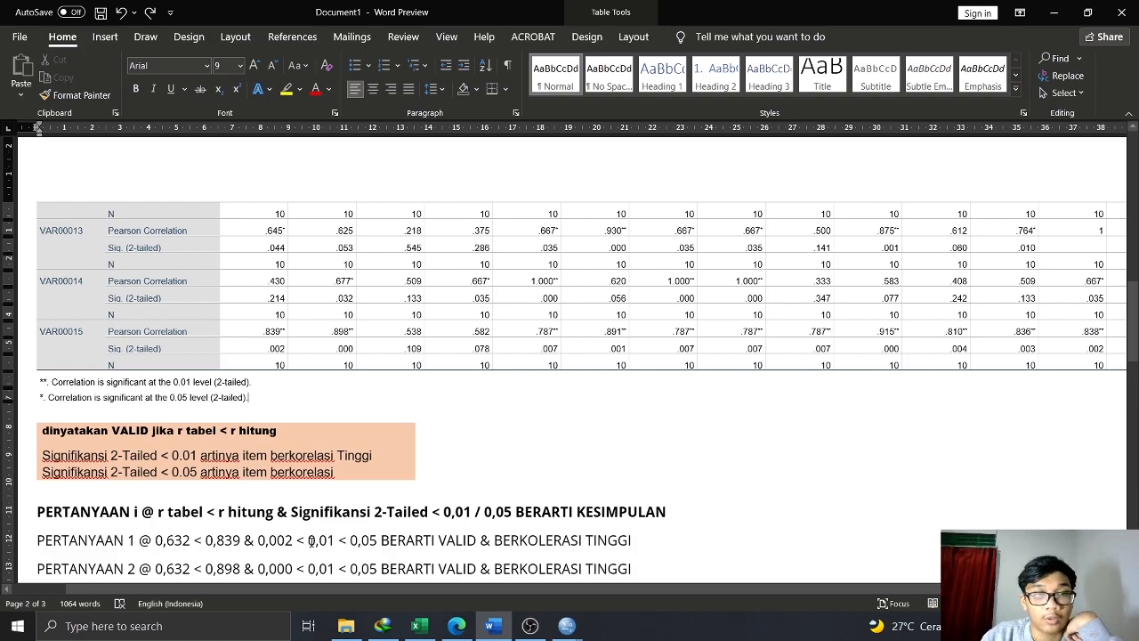
# Check PERTANYAAN 2's r tabel, r hitung and significance against the second item's values in the VAR00015 row
pyautogui.scroll(-3, 349, 525)
pyautogui.scroll(2, 347, 498)
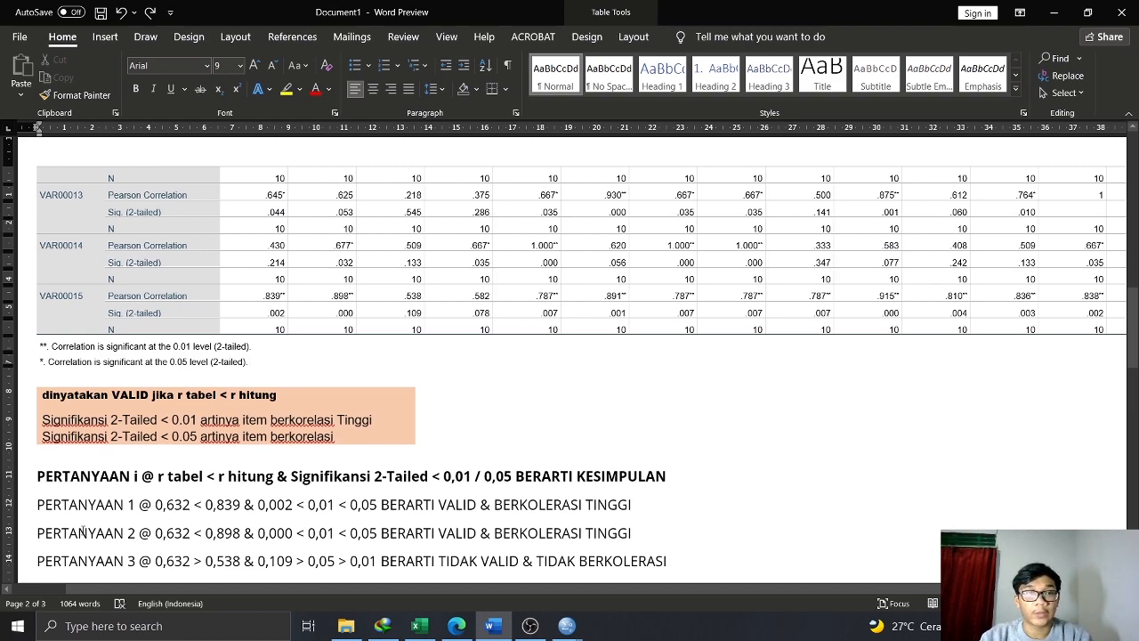
pyautogui.doubleClick(160, 533)
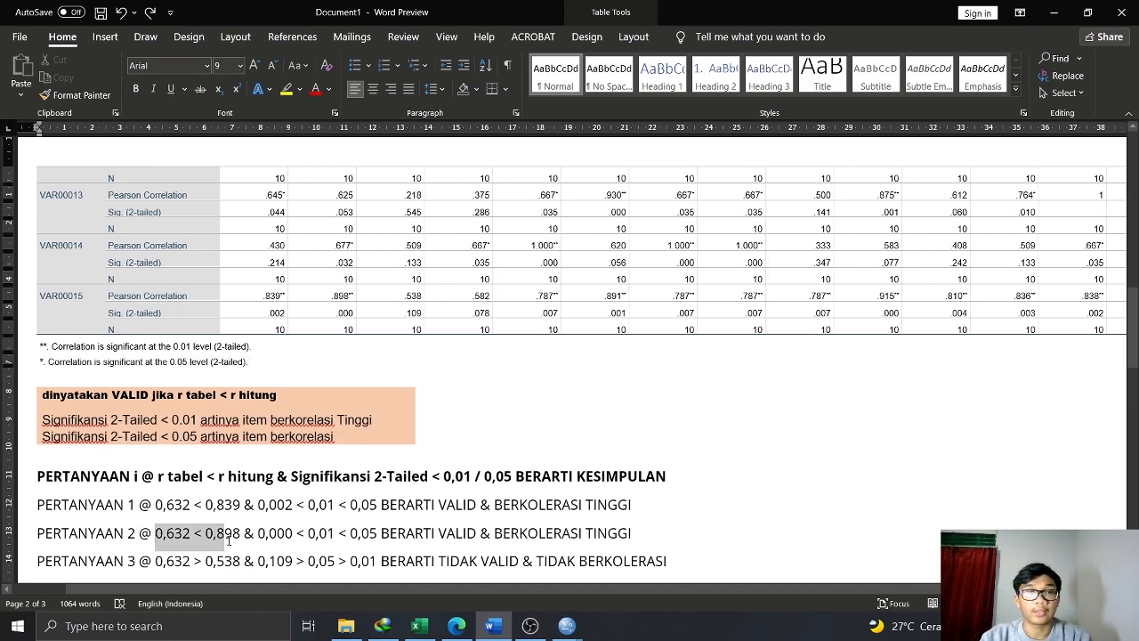
pyautogui.click(275, 532)
pyautogui.click(346, 311)
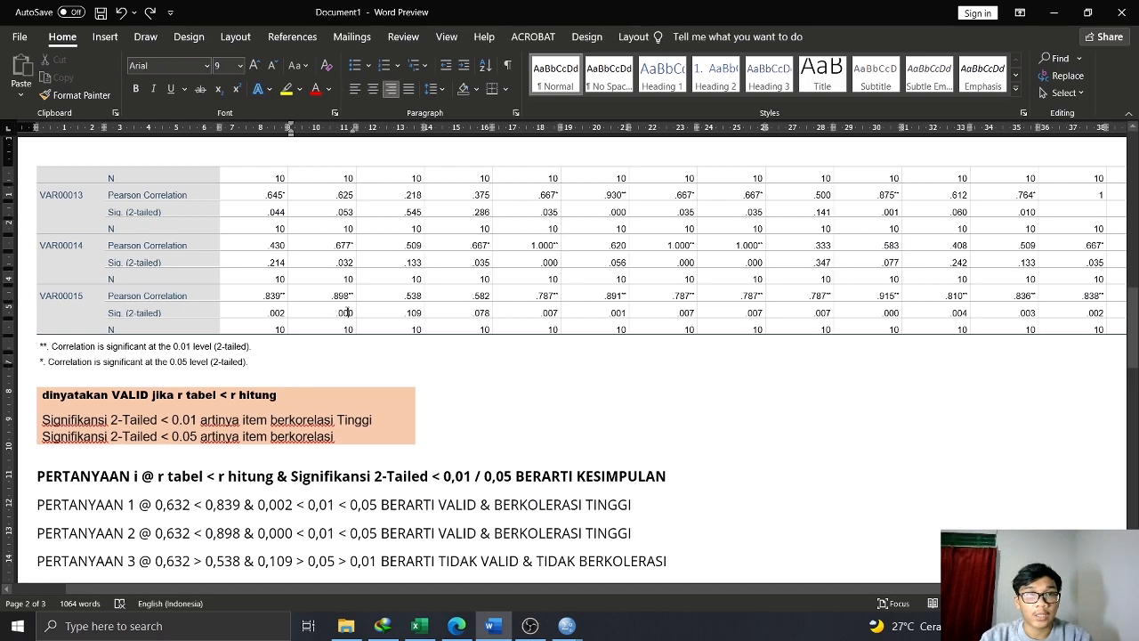
pyautogui.click(461, 390)
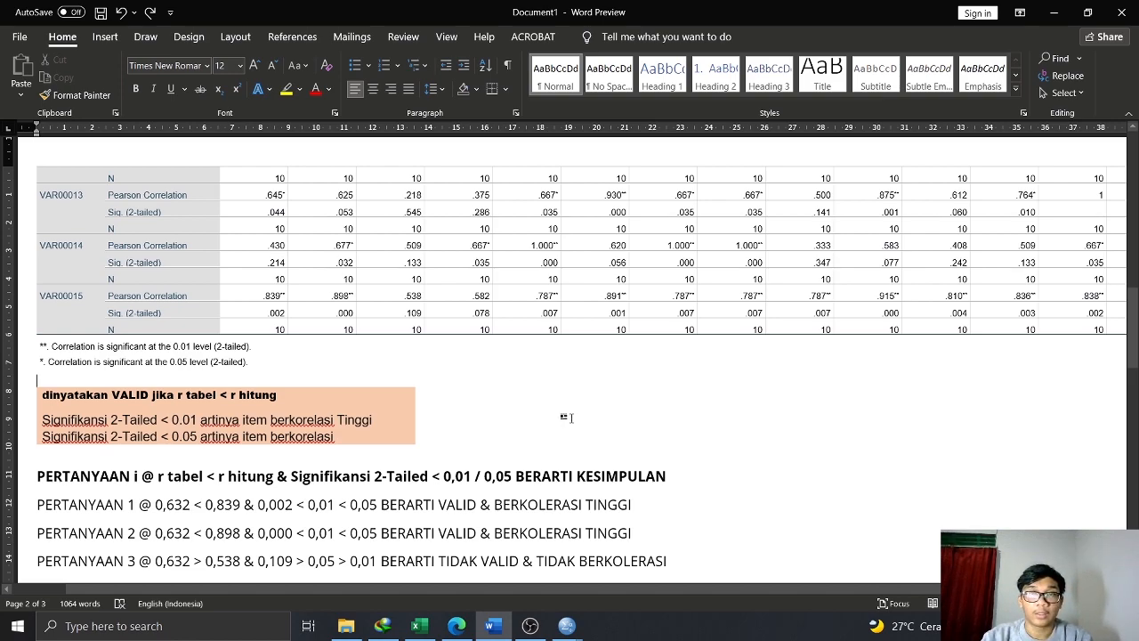
pyautogui.doubleClick(282, 295)
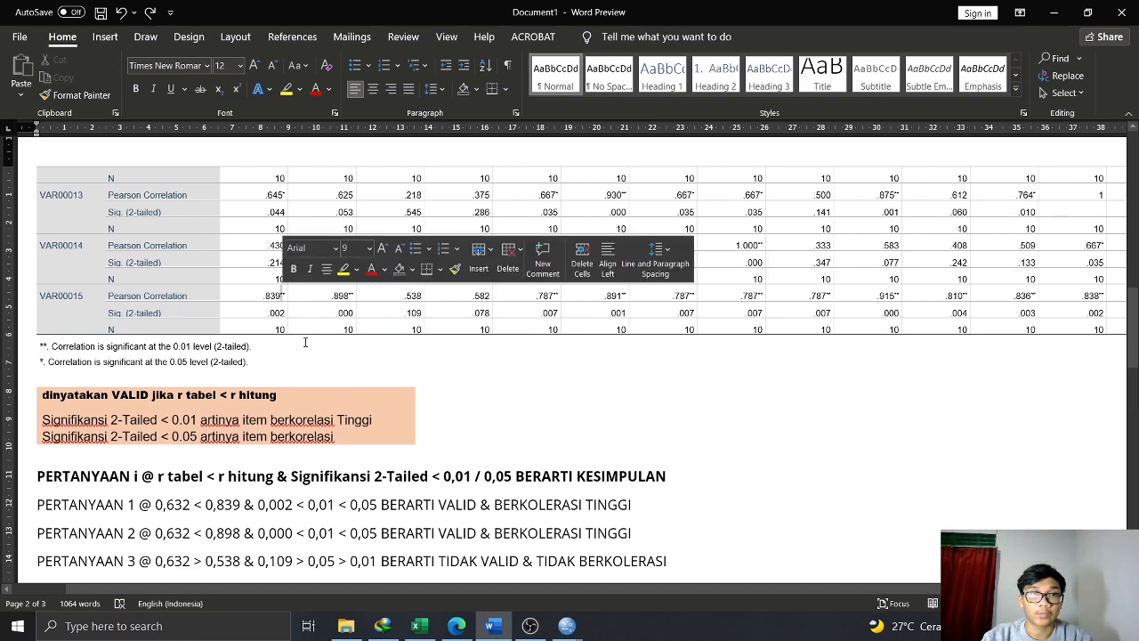
pyautogui.click(310, 343)
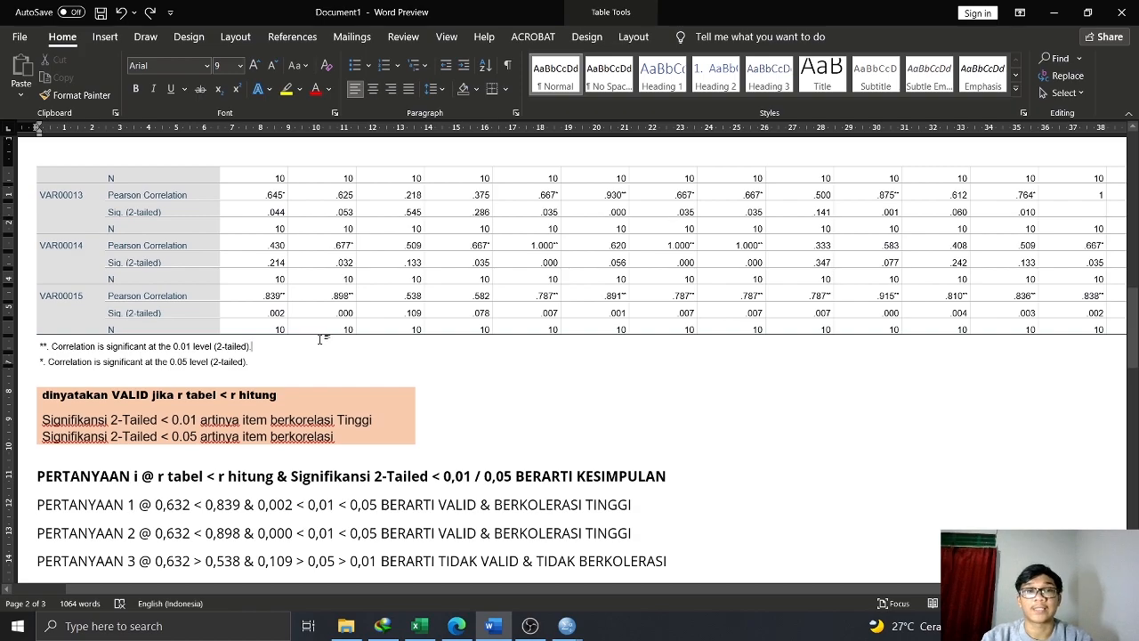
pyautogui.scroll(-1, 404, 369)
pyautogui.scroll(1, 182, 490)
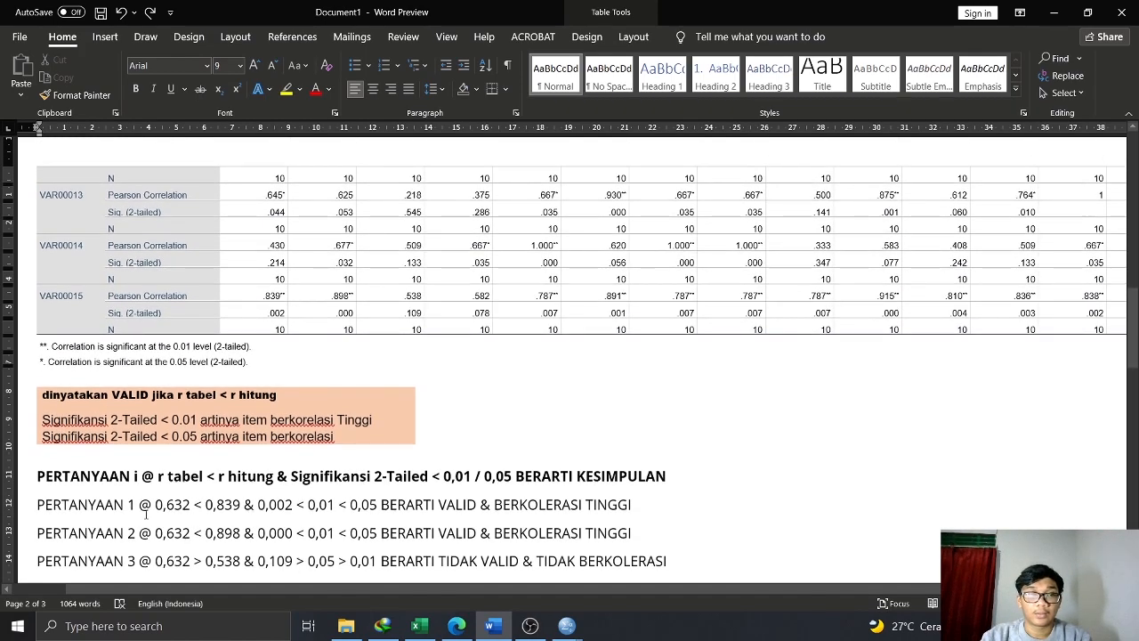
# Check PERTANYAAN 3's r comparison and conclusion against the third item's two-tailed significance in the VAR00015 row
pyautogui.moveTo(37, 561); pyautogui.dragTo(176, 563)
pyautogui.click(195, 563)
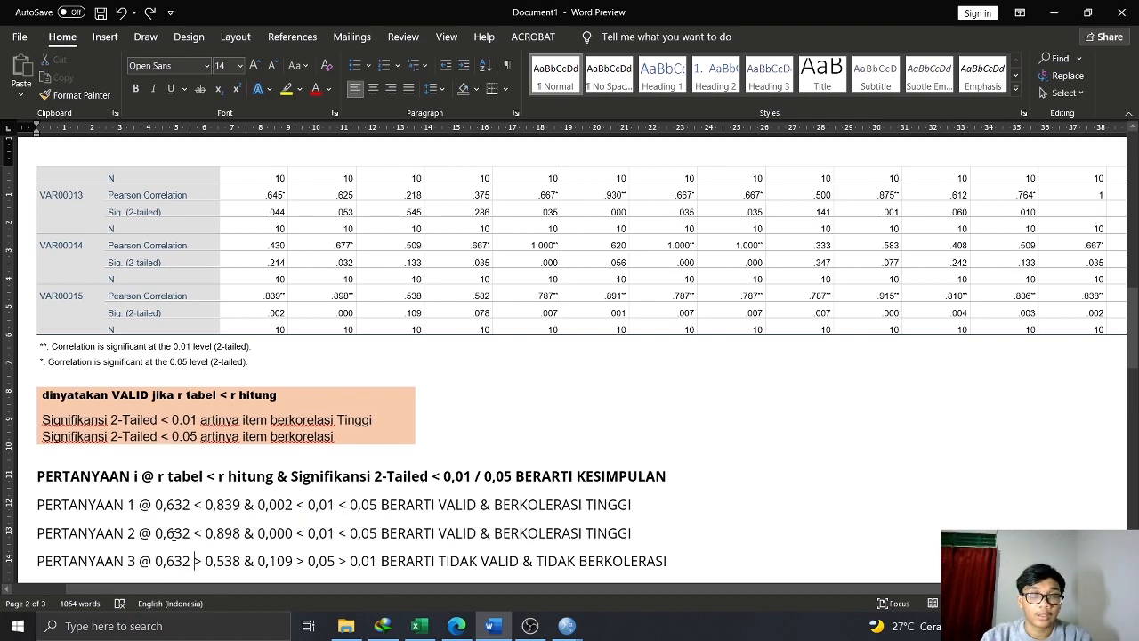
pyautogui.moveTo(155, 563); pyautogui.dragTo(191, 562)
pyautogui.click(205, 563)
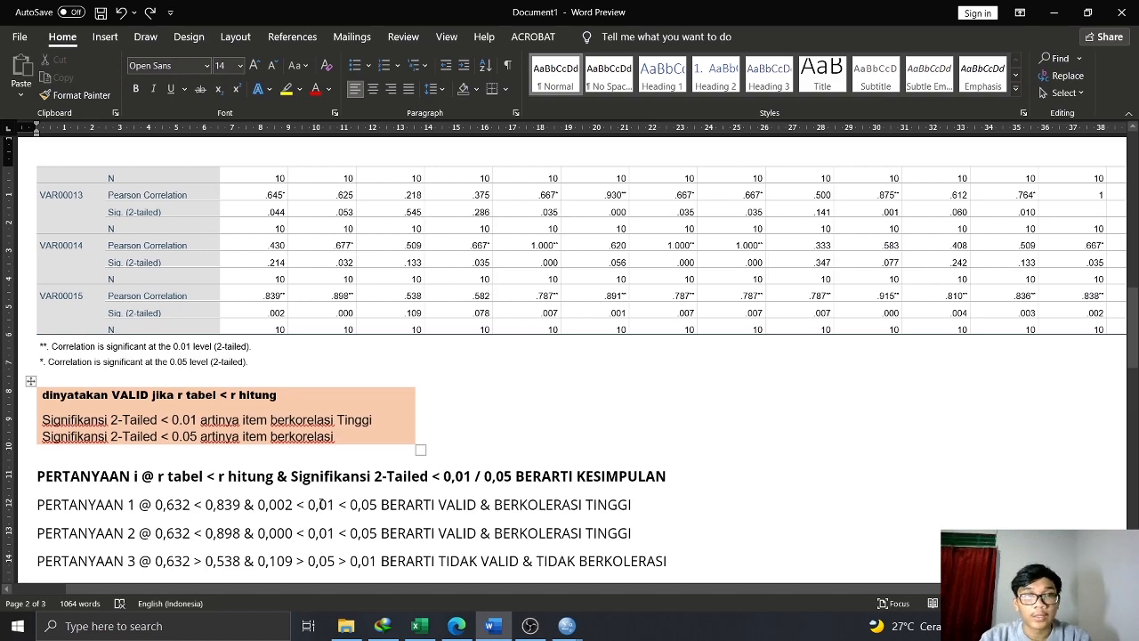
pyautogui.moveTo(404, 312); pyautogui.dragTo(423, 312)
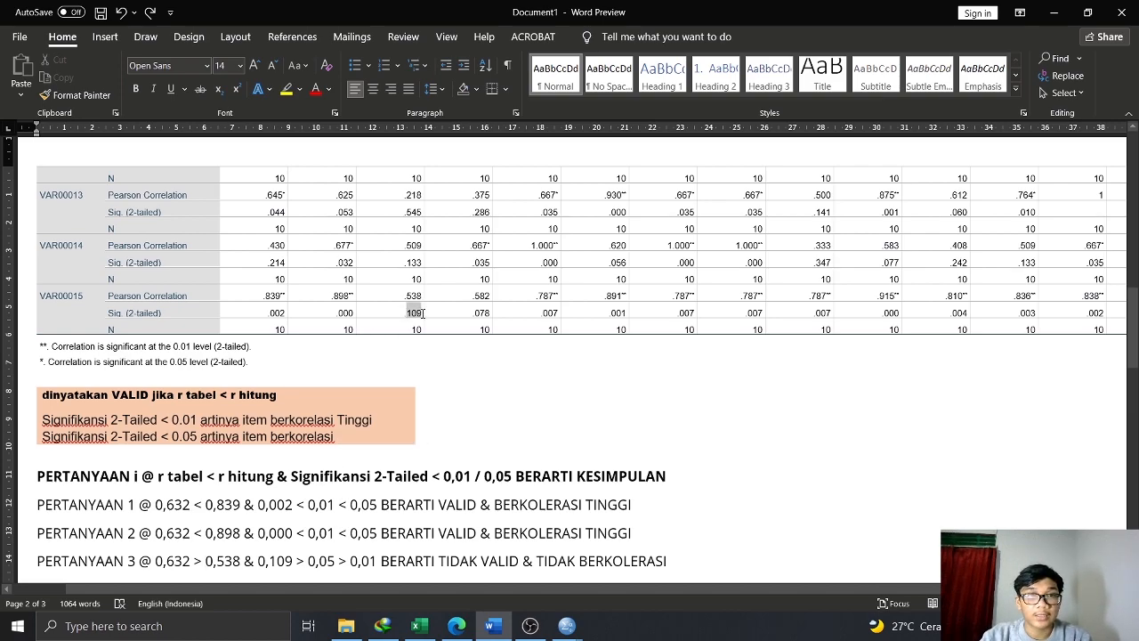
pyautogui.click(550, 429)
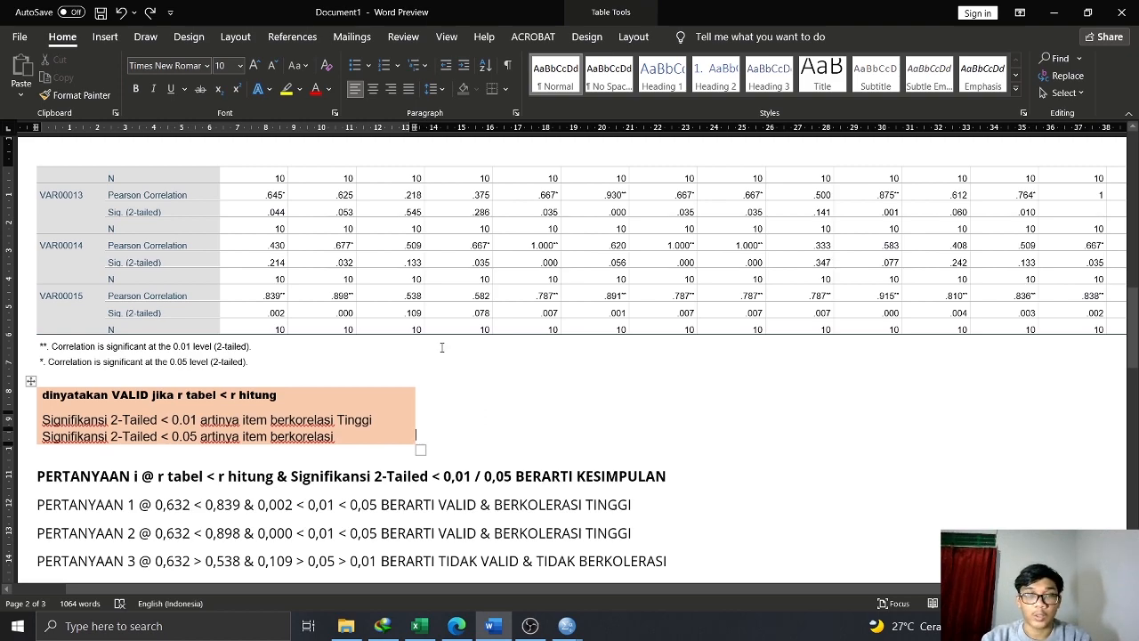
pyautogui.moveTo(257, 560); pyautogui.dragTo(583, 571)
pyautogui.click(423, 561)
pyautogui.press('Right')
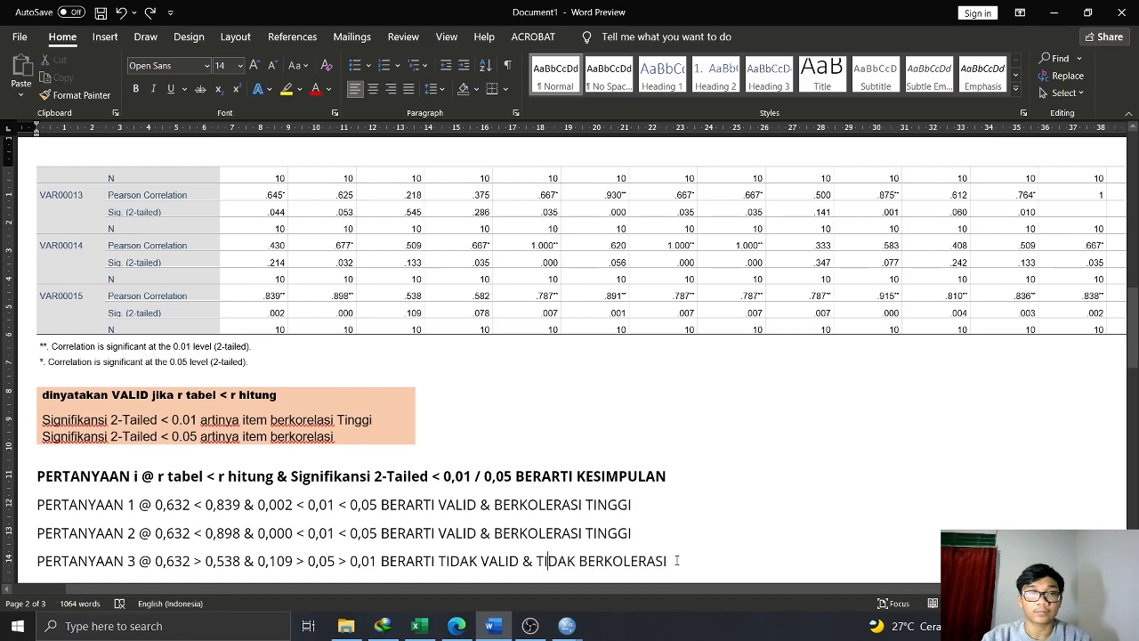
# Check PERTANYAAN 4's r comparison, significance limits and conclusion against the fourth item's values in the VAR00015 row
pyautogui.scroll(-2, 562, 456)
pyautogui.scroll(1, 561, 456)
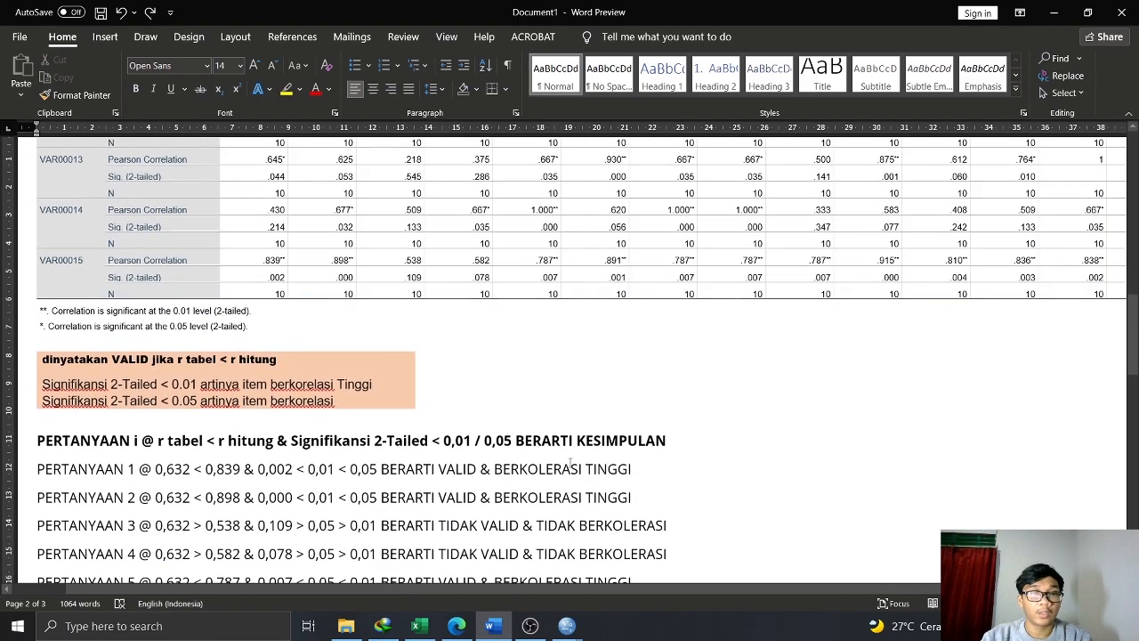
pyautogui.doubleClick(171, 553)
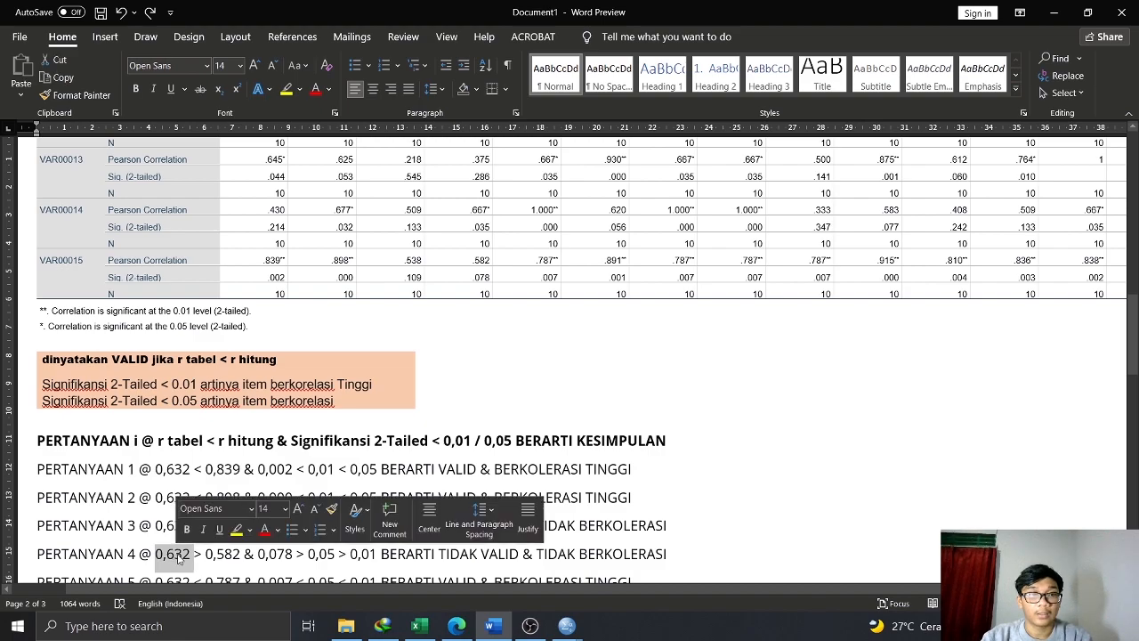
pyautogui.tripleClick(167, 558)
pyautogui.click(214, 558)
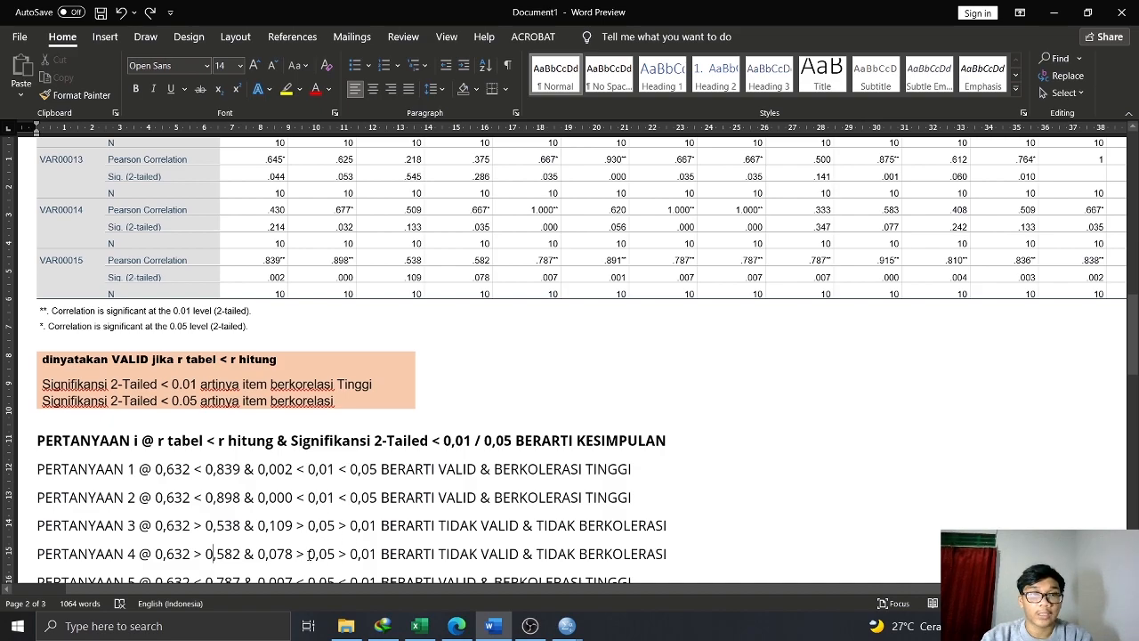
pyautogui.scroll(1, 457, 401)
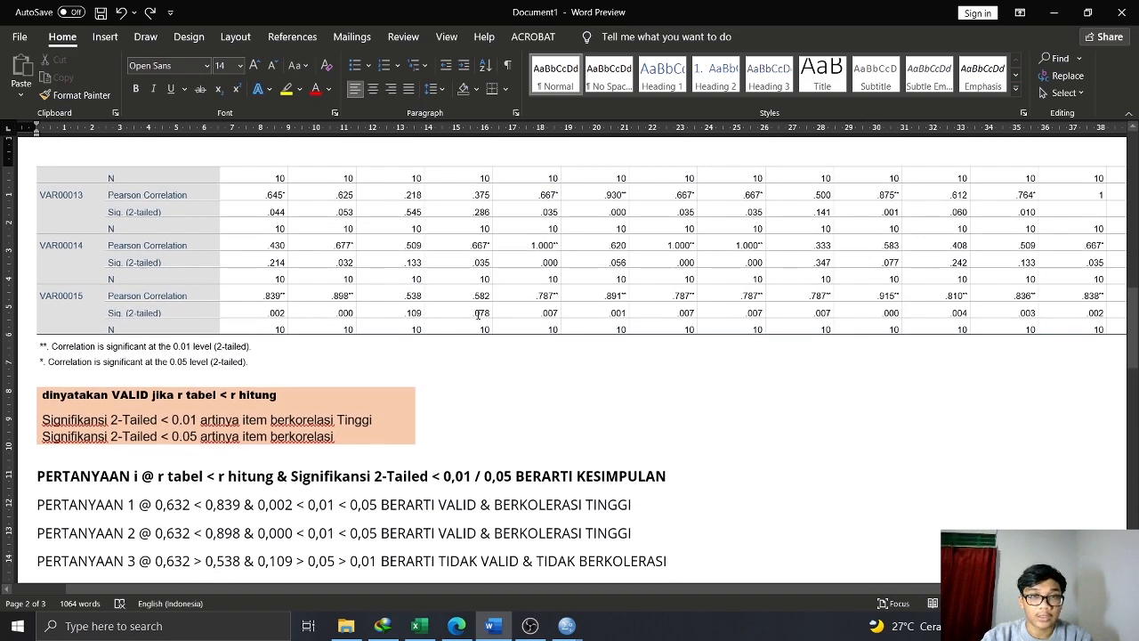
pyautogui.moveTo(474, 312); pyautogui.dragTo(490, 313)
pyautogui.click(510, 364)
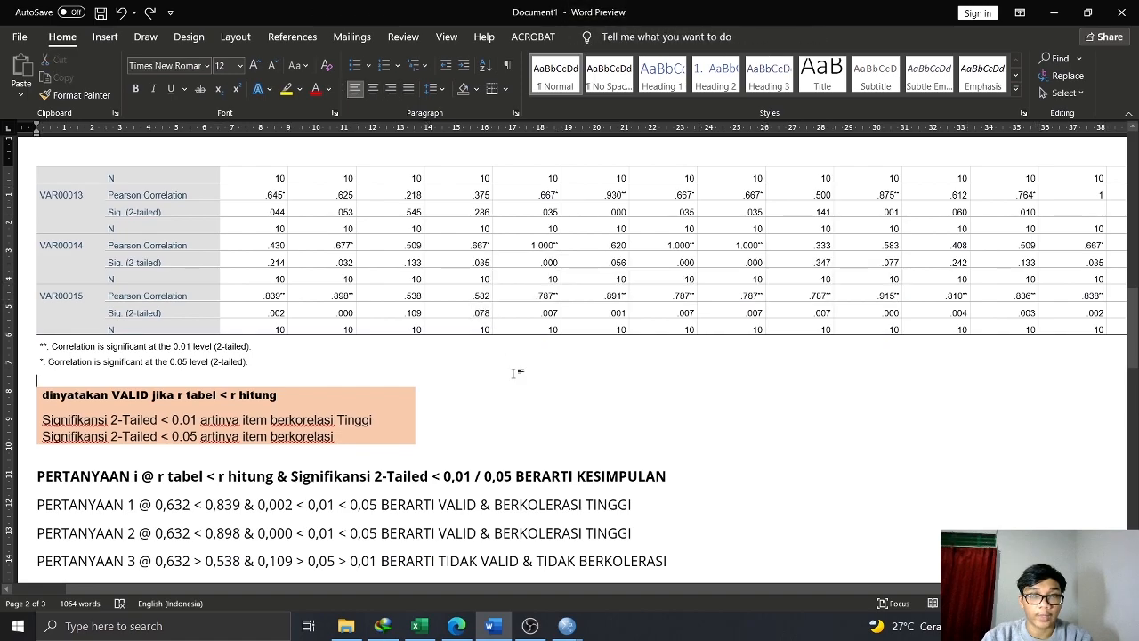
pyautogui.scroll(-1, 480, 409)
pyautogui.moveTo(309, 554); pyautogui.dragTo(380, 556)
pyautogui.click(347, 554)
pyautogui.click(407, 556)
pyautogui.click(664, 556)
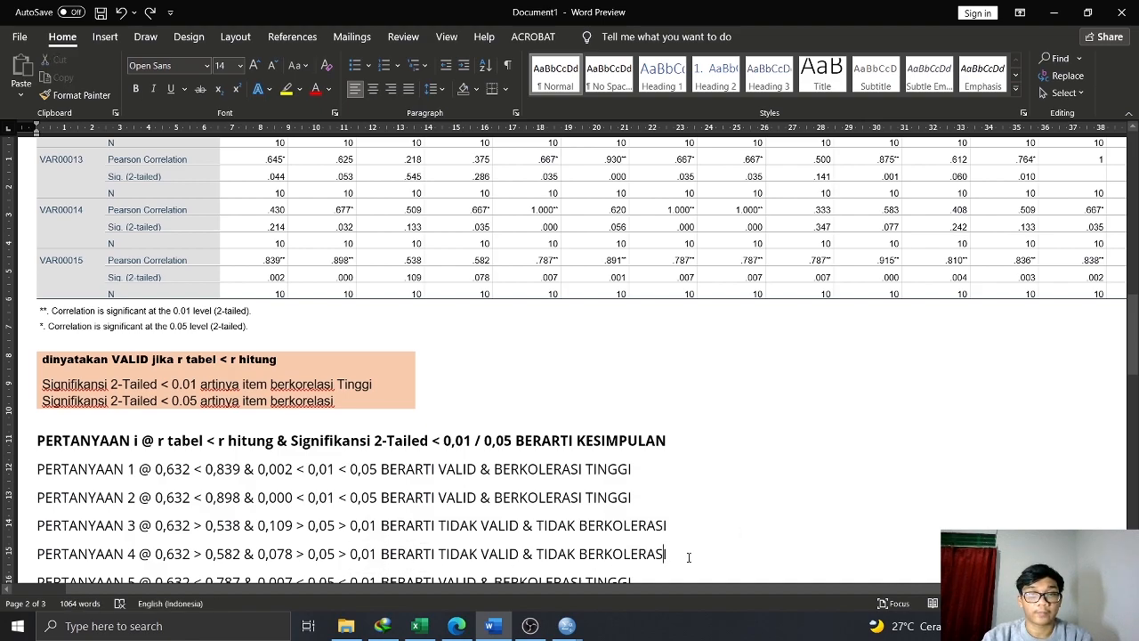
# Read through the conclusions listed from PERTANYAAN 5 onward and compare them with the earlier items and the criteria box
pyautogui.scroll(-4, 489, 345)
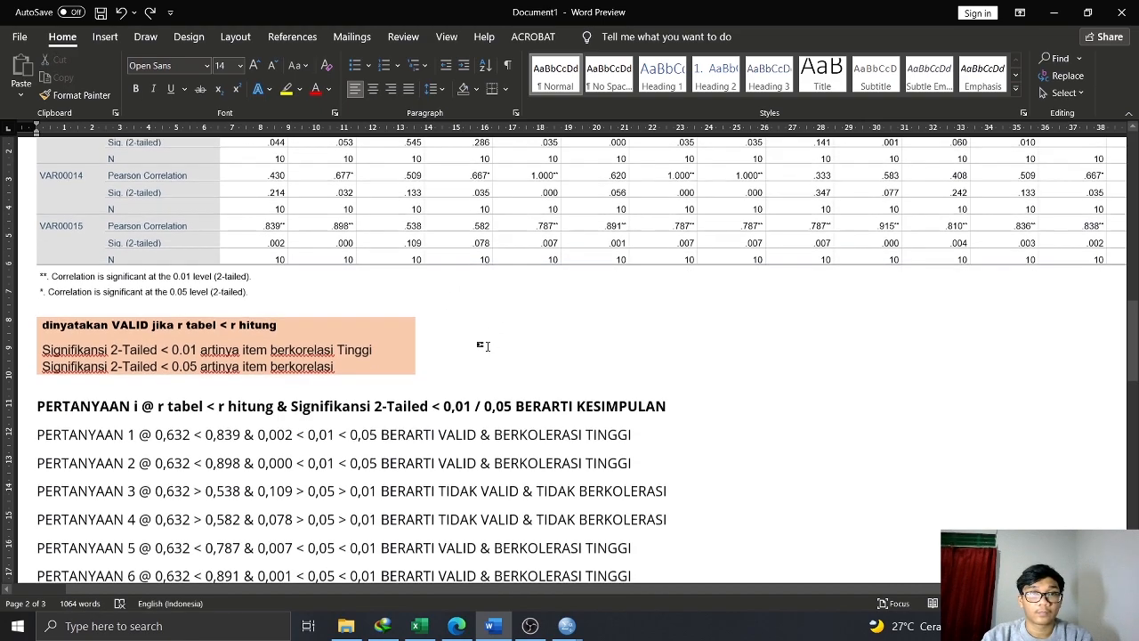
pyautogui.scroll(-6, 472, 365)
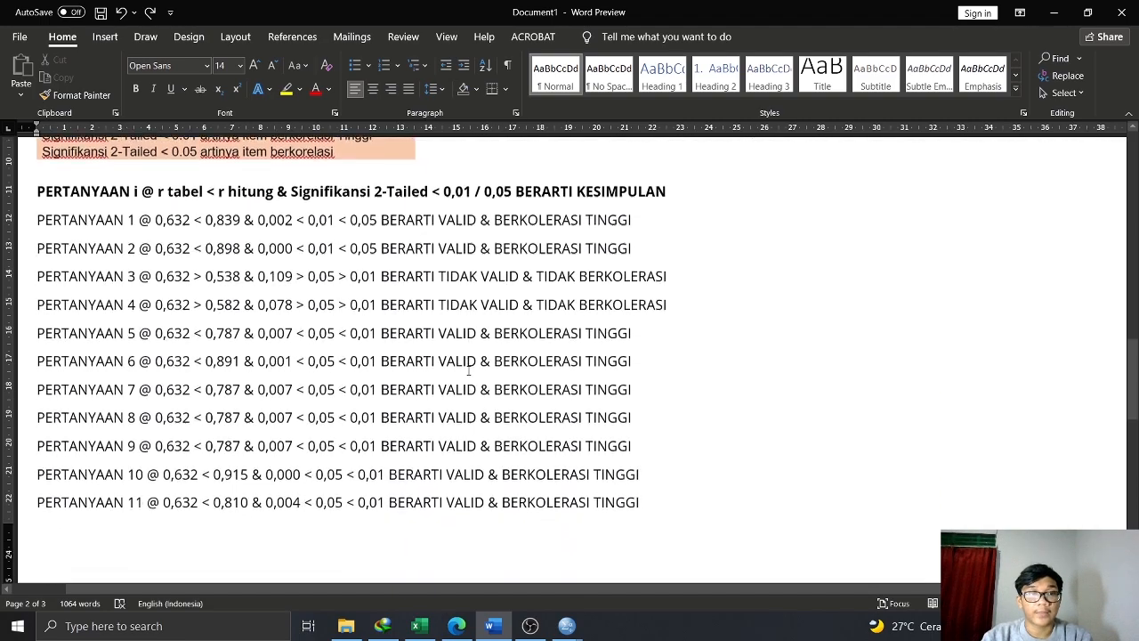
pyautogui.scroll(4, 460, 437)
pyautogui.scroll(2, 428, 431)
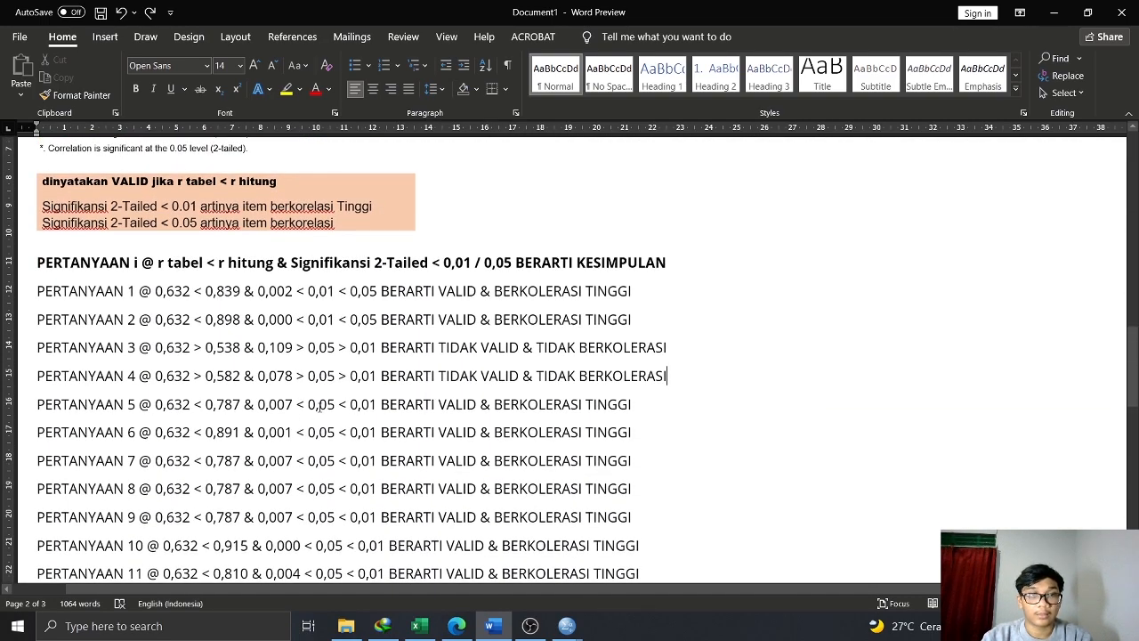
pyautogui.scroll(-2, 294, 412)
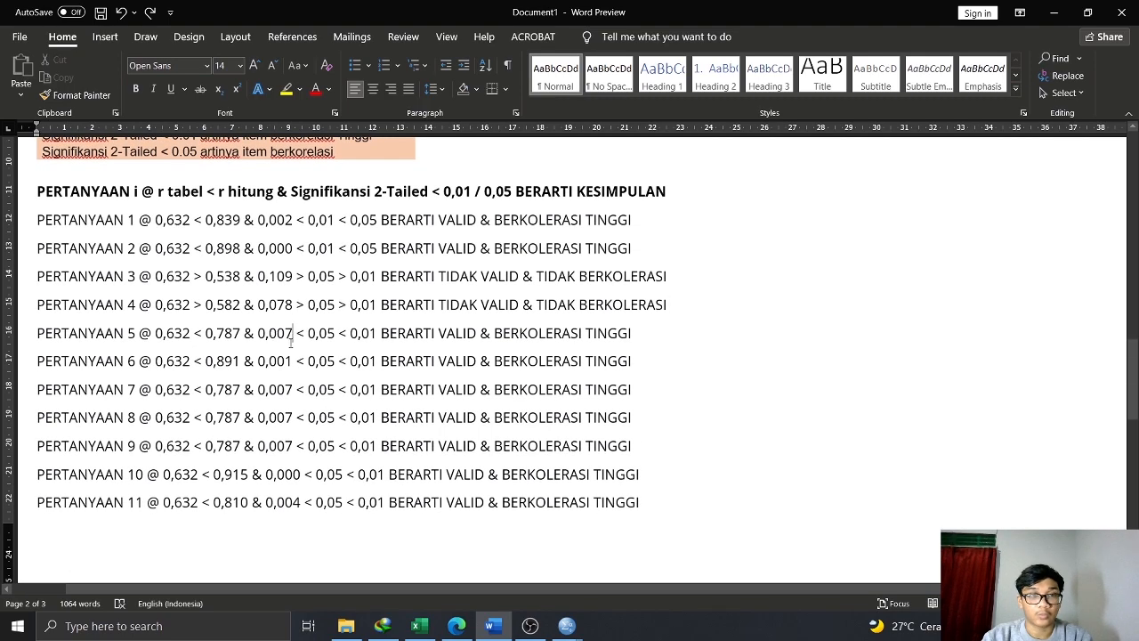
pyautogui.scroll(-8, 299, 425)
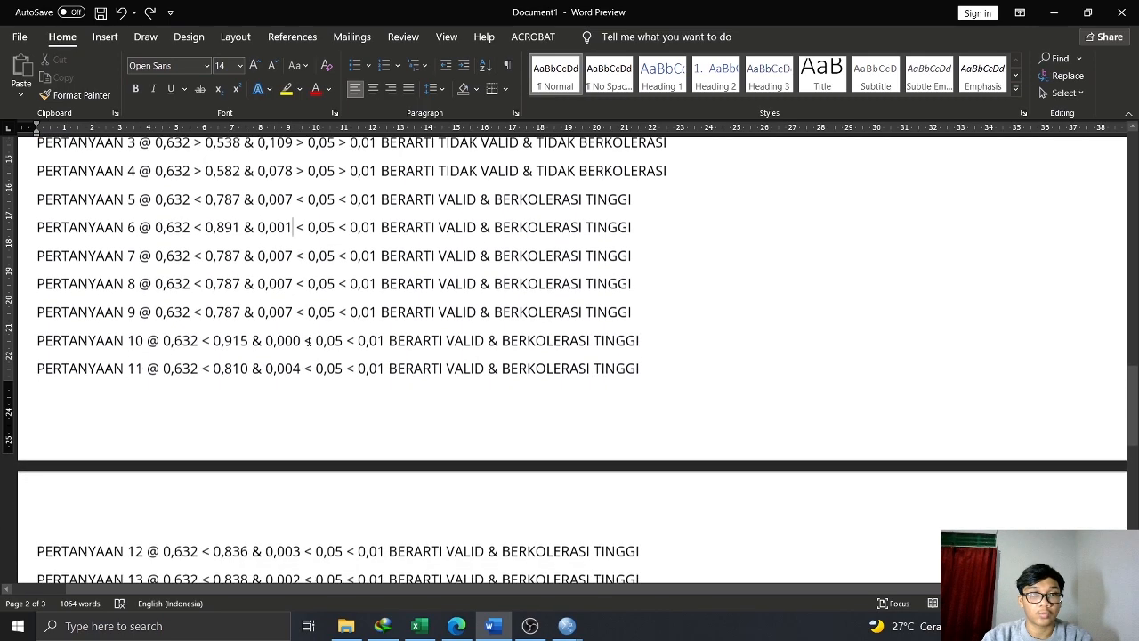
pyautogui.scroll(2, 419, 458)
pyautogui.scroll(7, 418, 458)
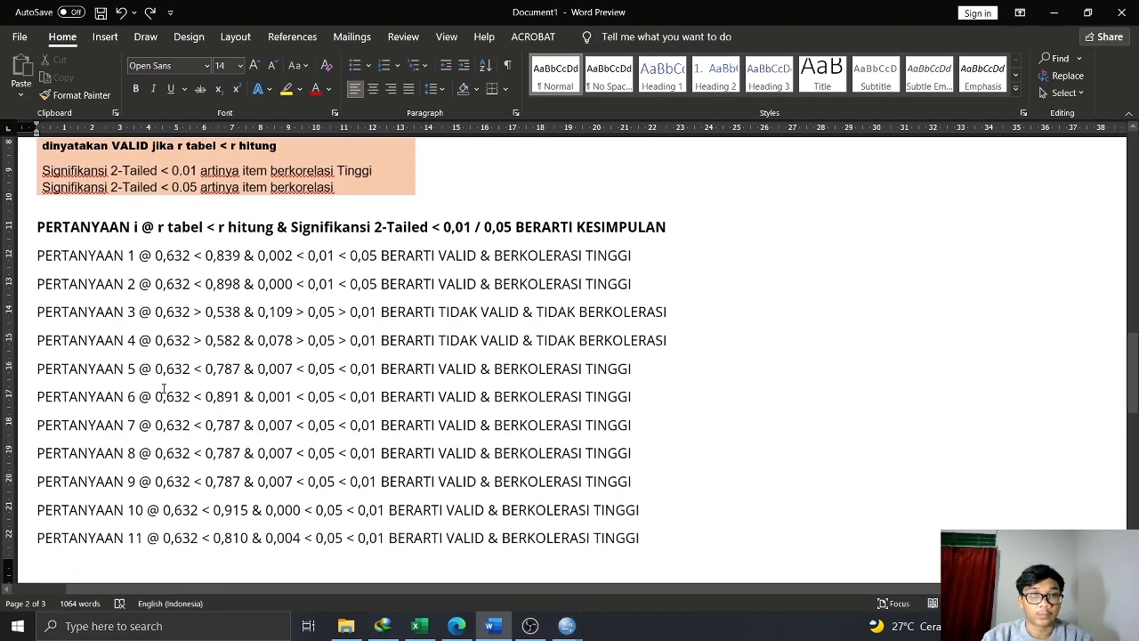
pyautogui.scroll(-6, 147, 373)
pyautogui.scroll(7, 170, 389)
pyautogui.scroll(6, 701, 366)
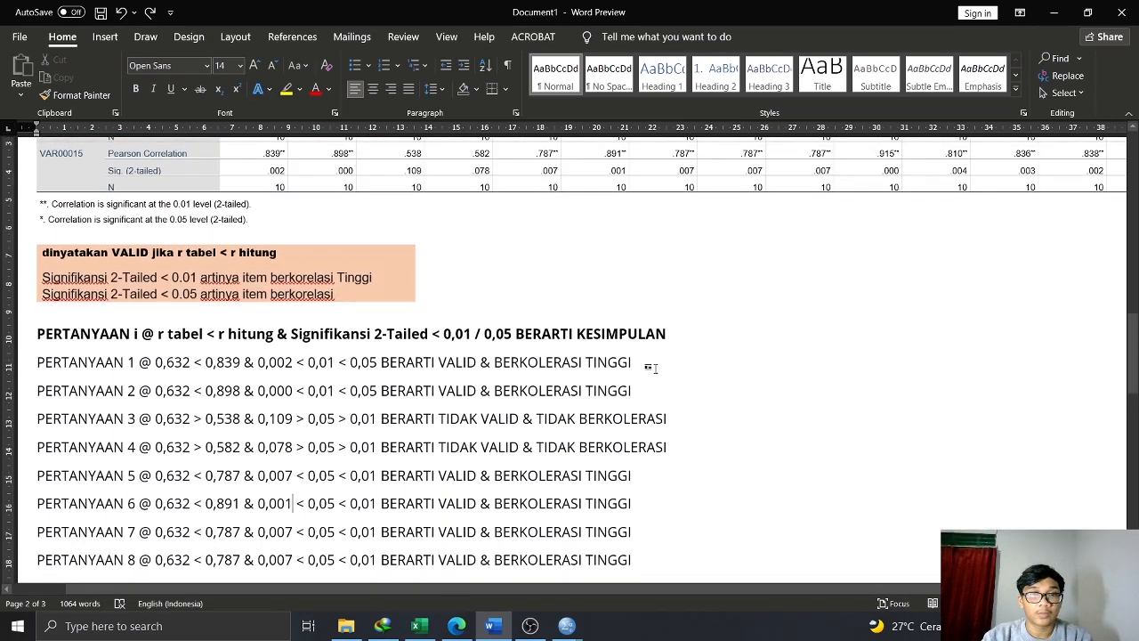
pyautogui.scroll(-7, 627, 373)
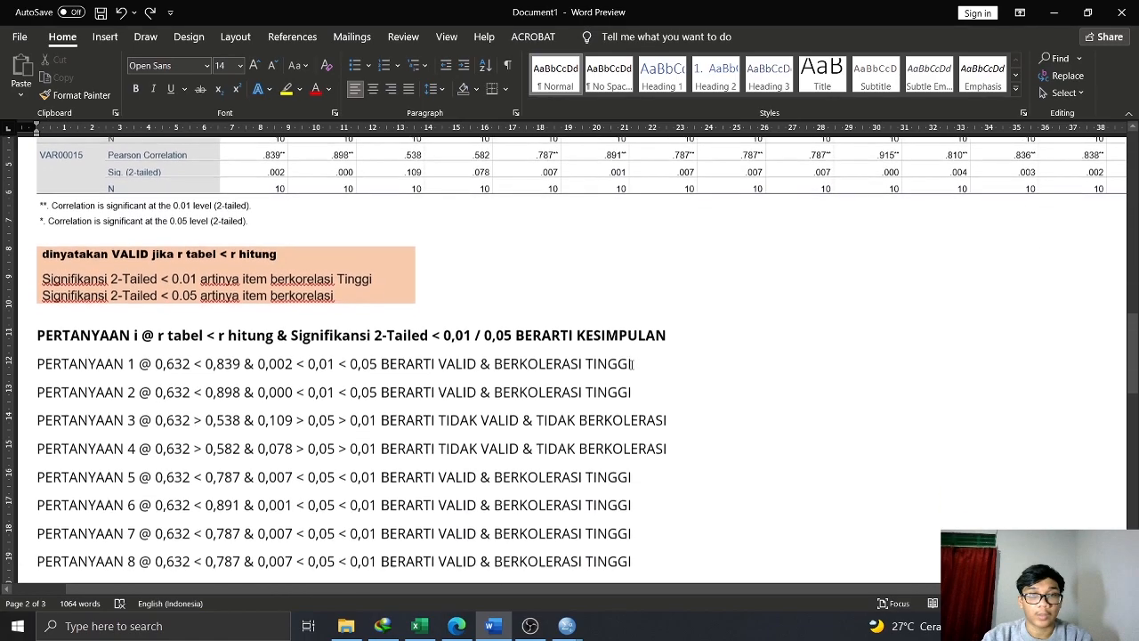
pyautogui.scroll(1, 594, 389)
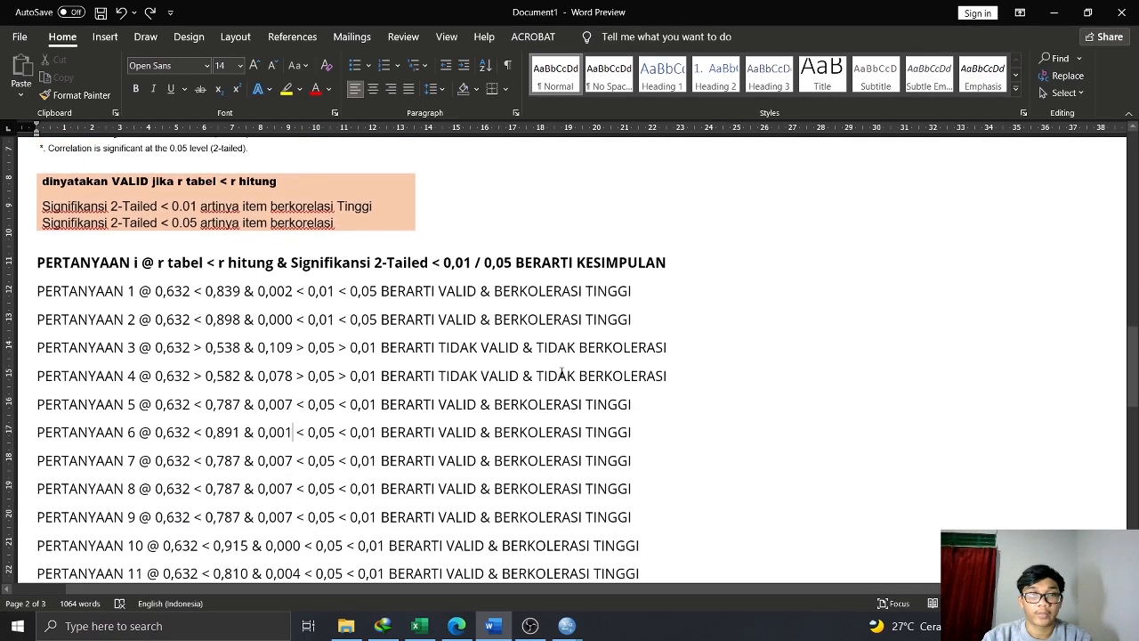
# Examine the two-tailed significance values across the VAR00015 row, item by item, against the 0.01 and 0.05 criteria
pyautogui.scroll(8, 558, 395)
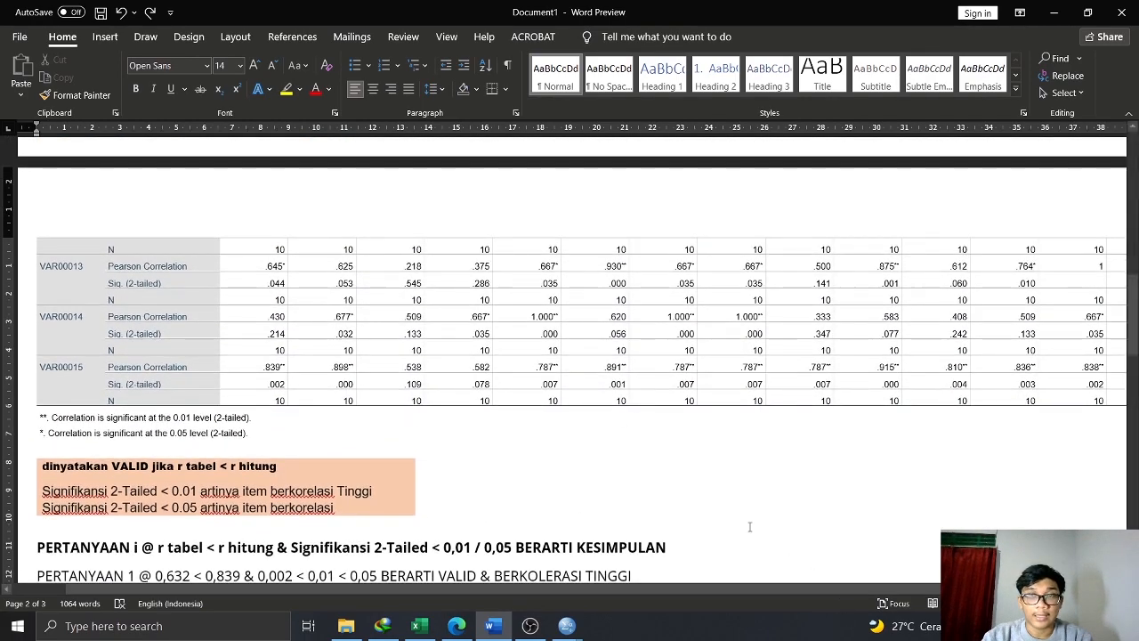
pyautogui.click(690, 385)
pyautogui.doubleClick(754, 384)
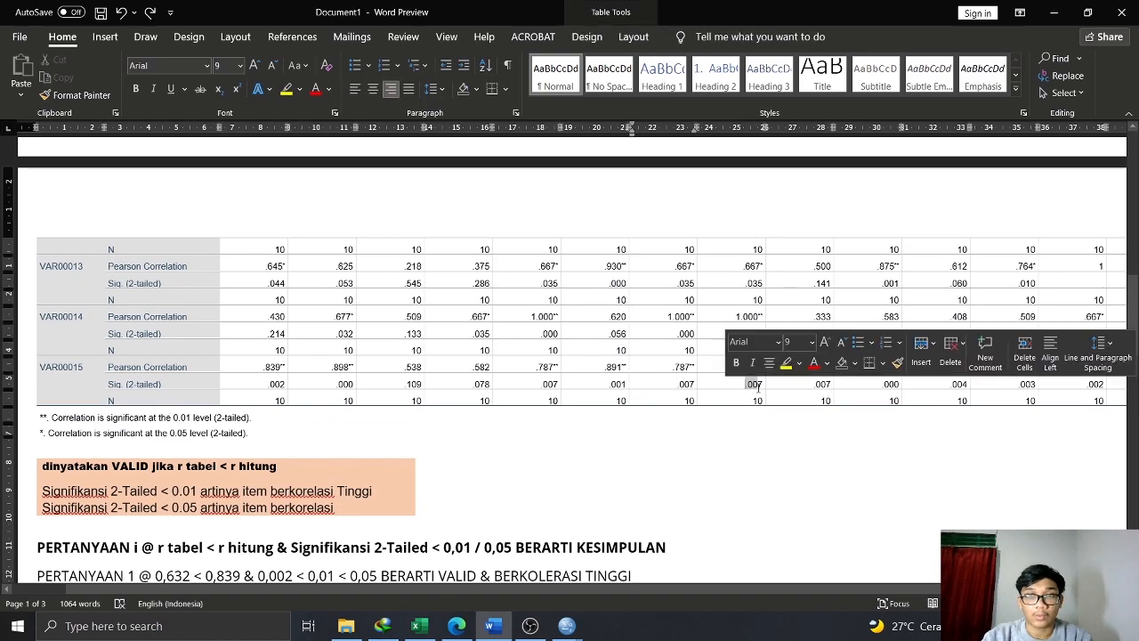
pyautogui.moveTo(820, 385); pyautogui.dragTo(833, 403)
pyautogui.moveTo(900, 589); pyautogui.dragTo(1037, 589)
pyautogui.click(1032, 498)
pyautogui.moveTo(1003, 385); pyautogui.dragTo(982, 383)
pyautogui.moveTo(928, 502); pyautogui.dragTo(925, 468)
pyautogui.moveTo(976, 588); pyautogui.dragTo(786, 580)
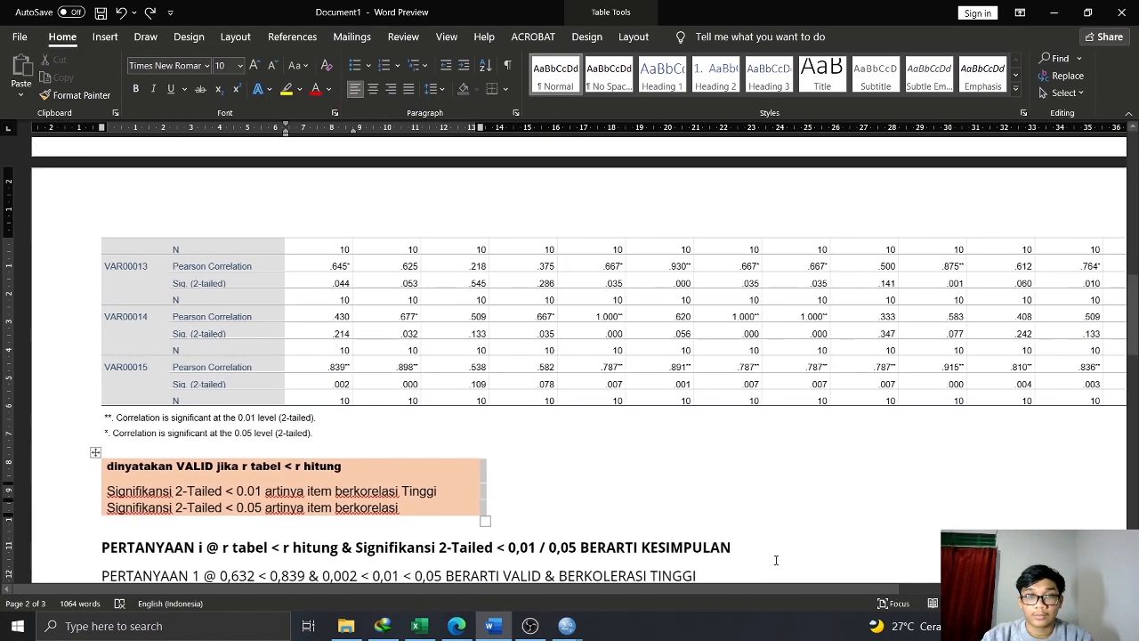
pyautogui.click(354, 384)
pyautogui.click(405, 383)
pyautogui.click(612, 383)
pyautogui.click(671, 385)
pyautogui.click(739, 386)
pyautogui.click(795, 389)
pyautogui.click(401, 384)
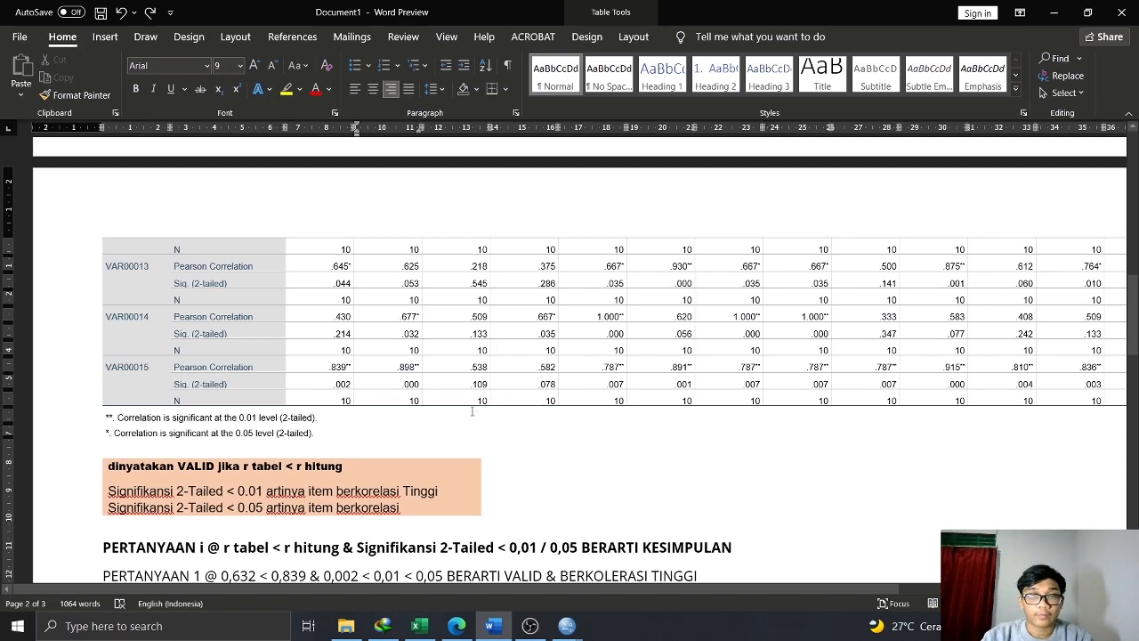
pyautogui.scroll(-1, 411, 409)
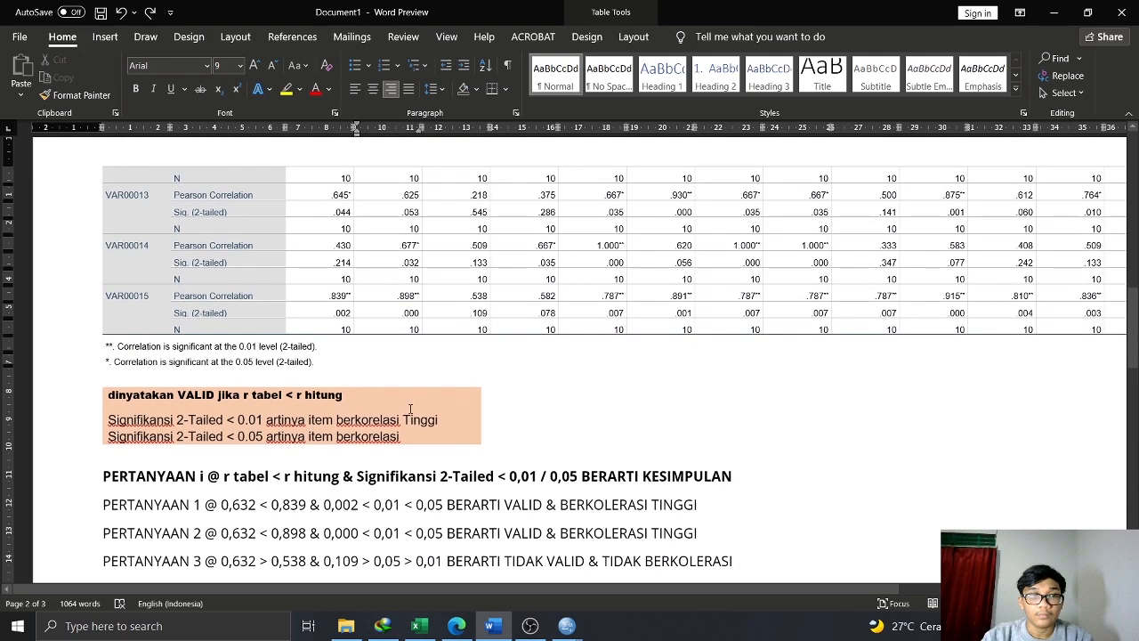
# Check the two-tailed significance of the sixth through fourteenth items in the VAR00015 row against the 0.01 and 0.05 criteria
pyautogui.scroll(1, 389, 359)
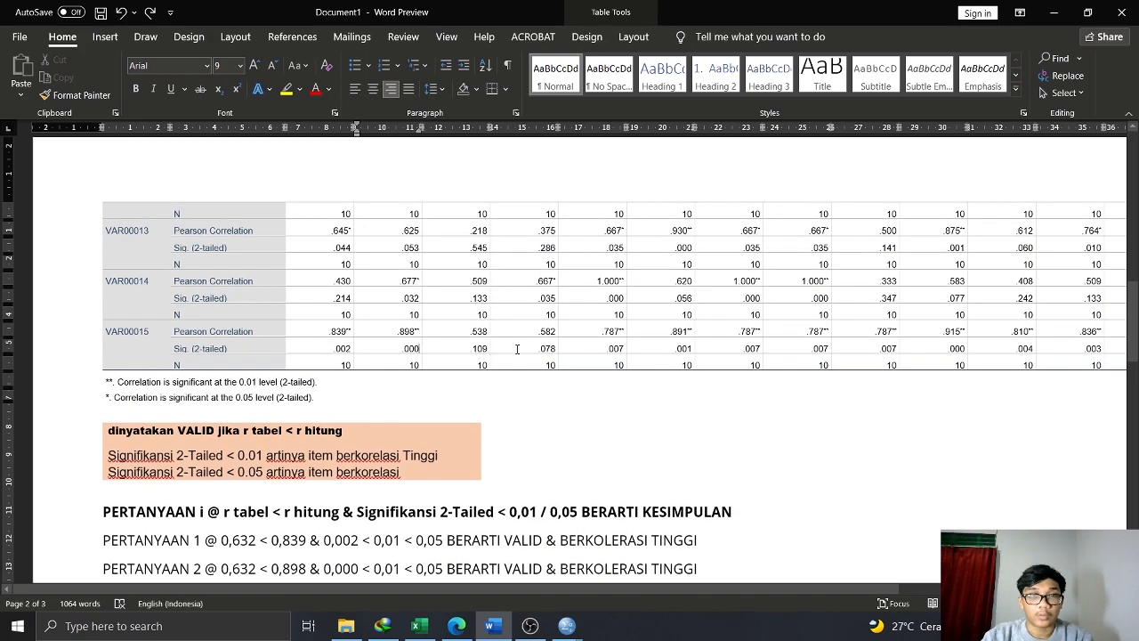
pyautogui.click(744, 349)
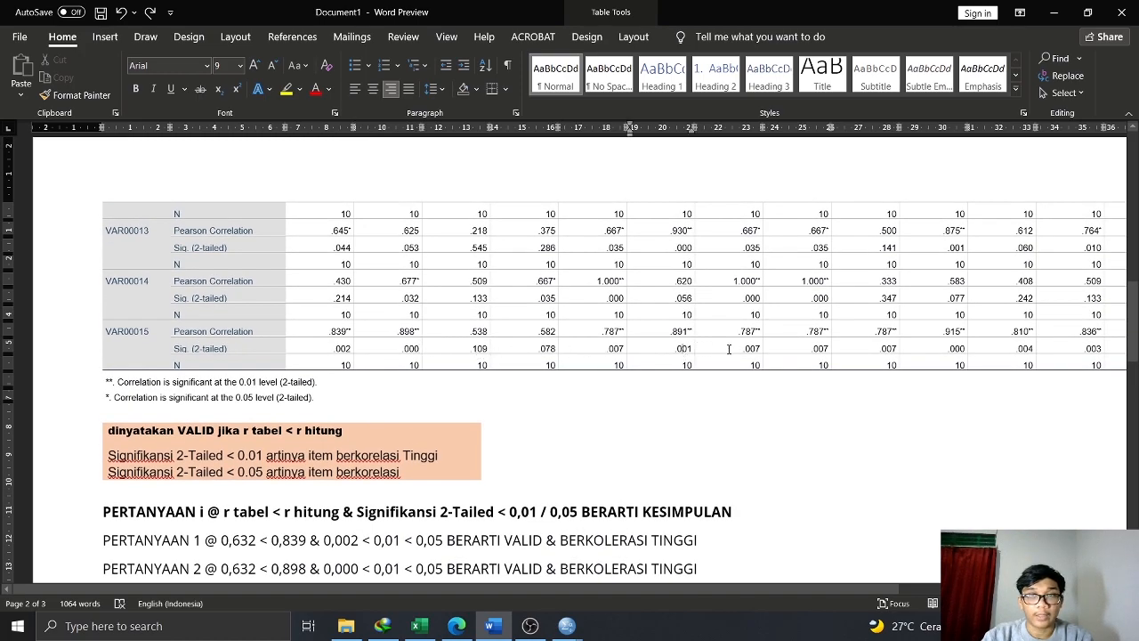
pyautogui.click(803, 349)
pyautogui.scroll(-2, 833, 402)
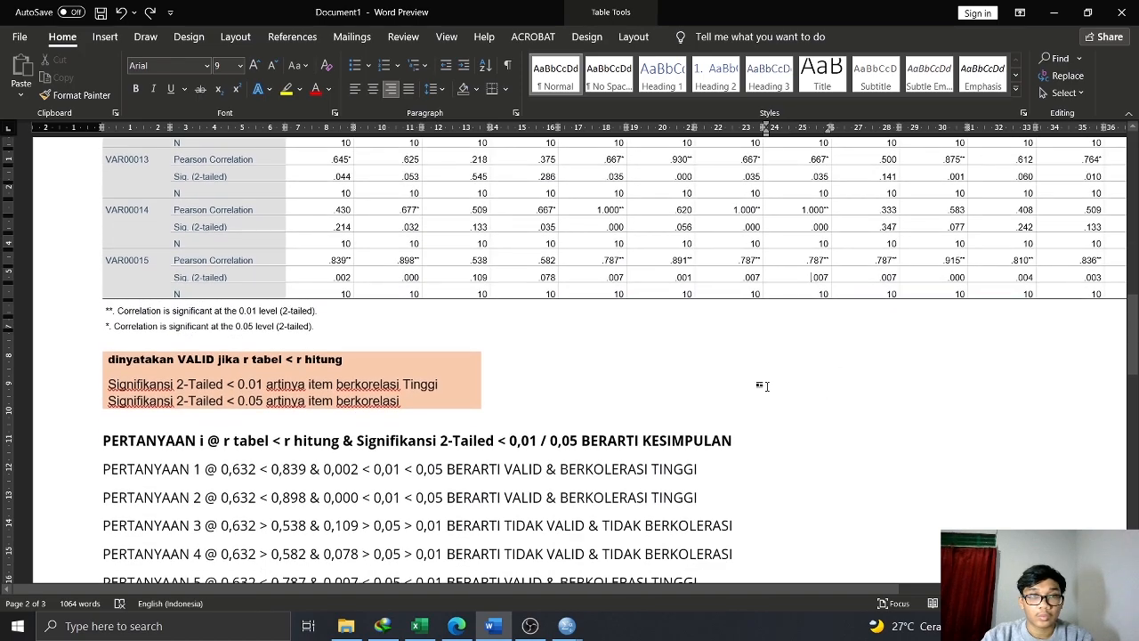
pyautogui.click(413, 277)
pyautogui.click(621, 278)
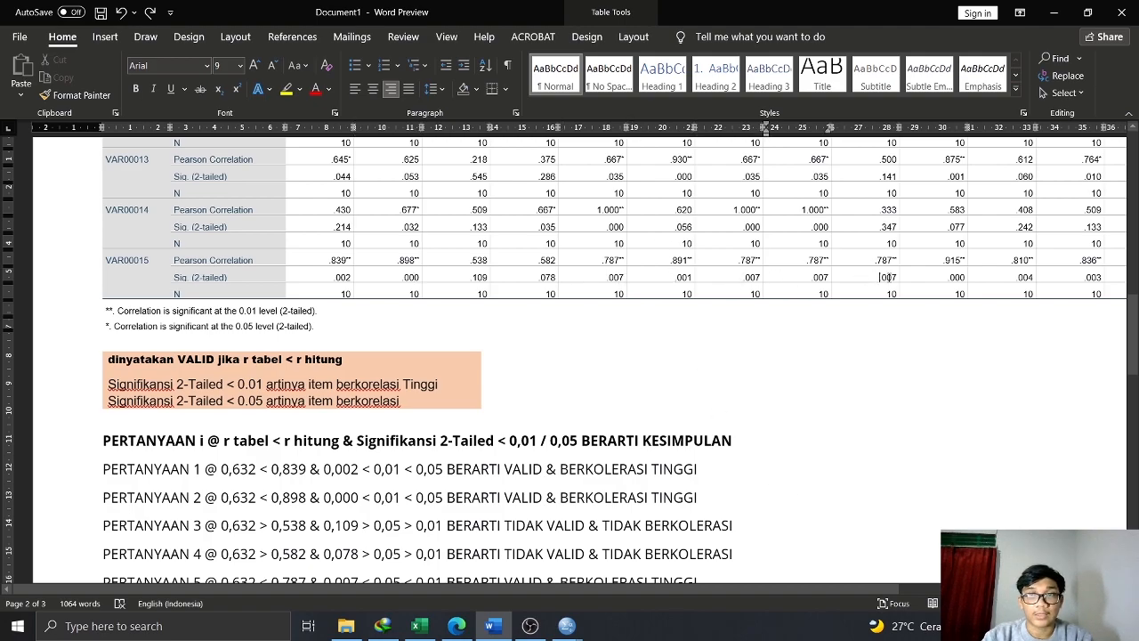
pyautogui.moveTo(881, 591); pyautogui.dragTo(1050, 592)
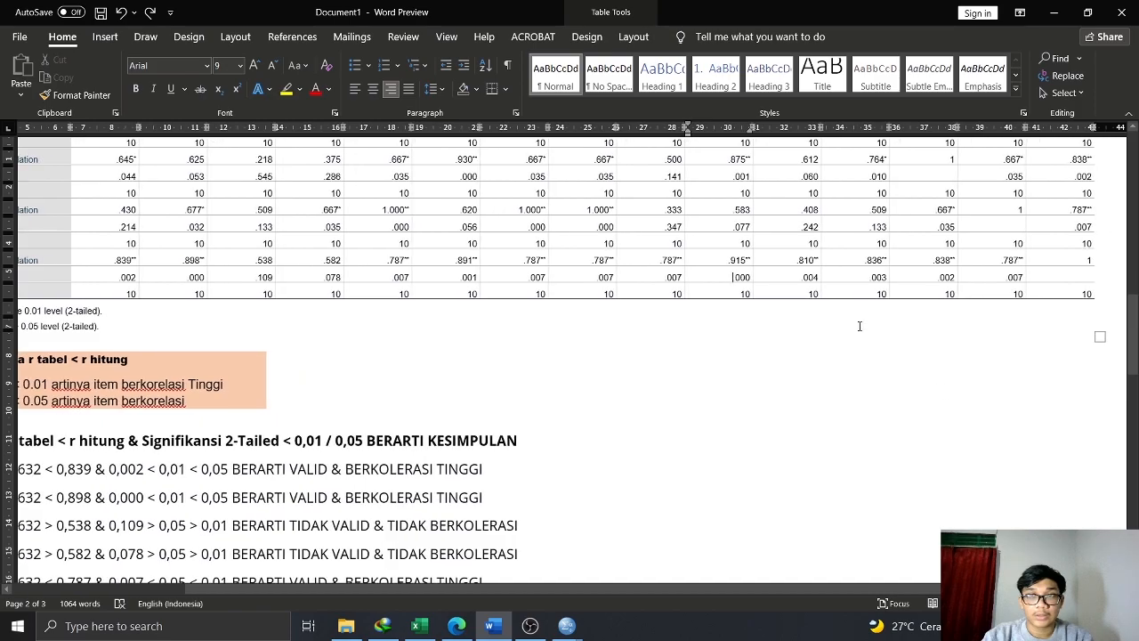
pyautogui.click(947, 277)
pyautogui.click(1029, 279)
pyautogui.moveTo(908, 589); pyautogui.dragTo(735, 590)
# Review the list of PERTANYAAN conclusions and recheck the third item's two-tailed significance in the VAR00015 row
pyautogui.scroll(-1, 630, 509)
pyautogui.scroll(-2, 630, 510)
pyautogui.scroll(1, 667, 507)
pyautogui.scroll(-1, 708, 504)
pyautogui.scroll(2, 707, 500)
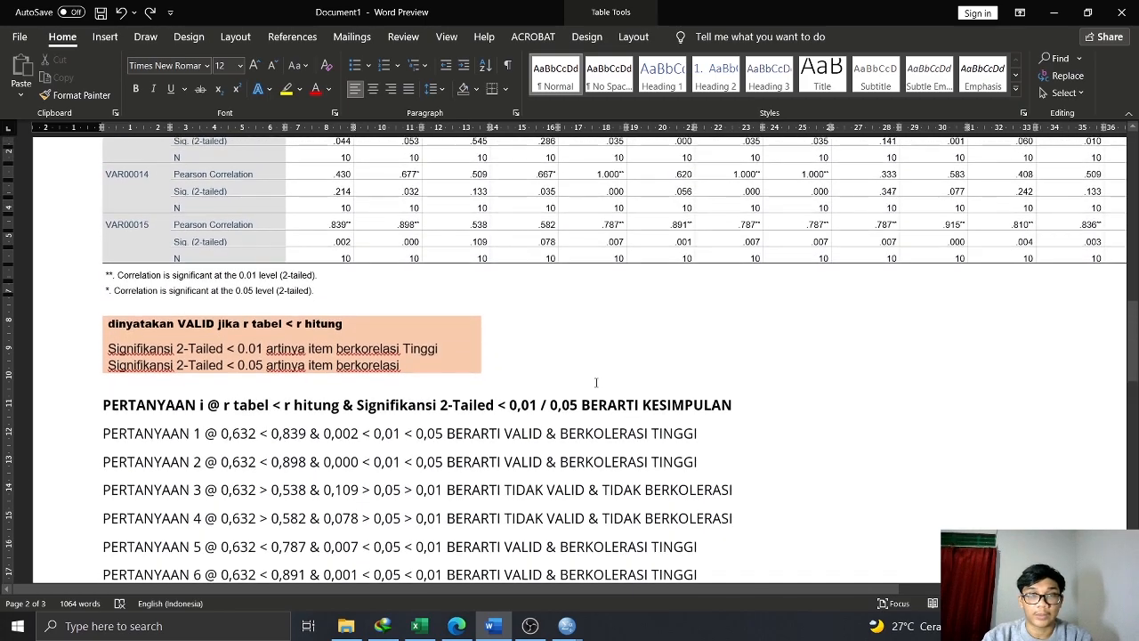
pyautogui.doubleClick(480, 240)
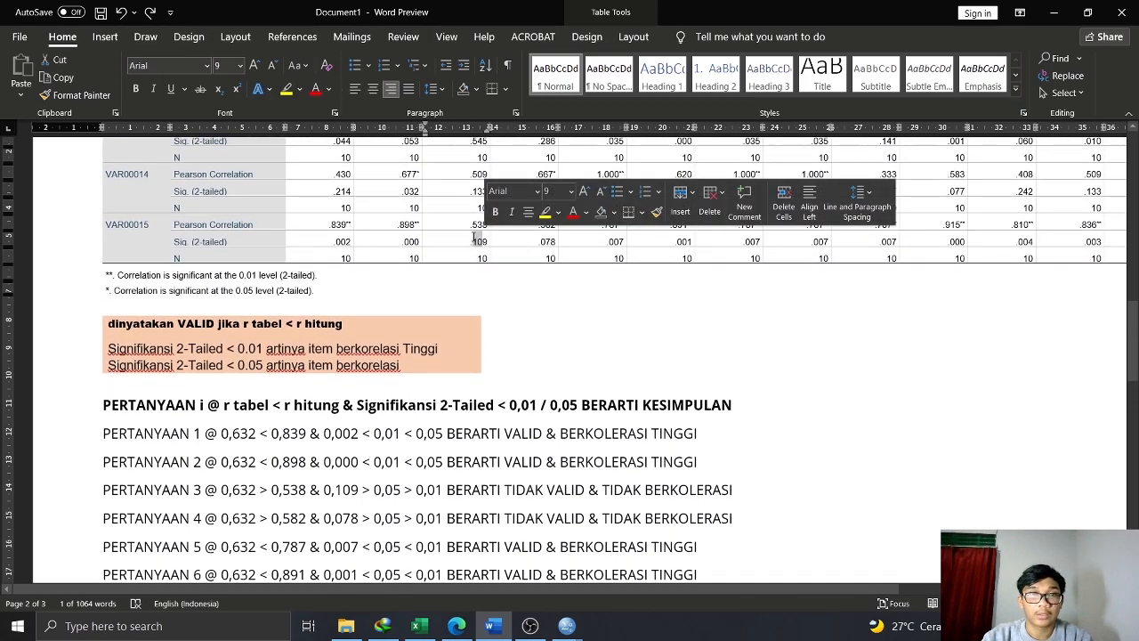
pyautogui.click(482, 256)
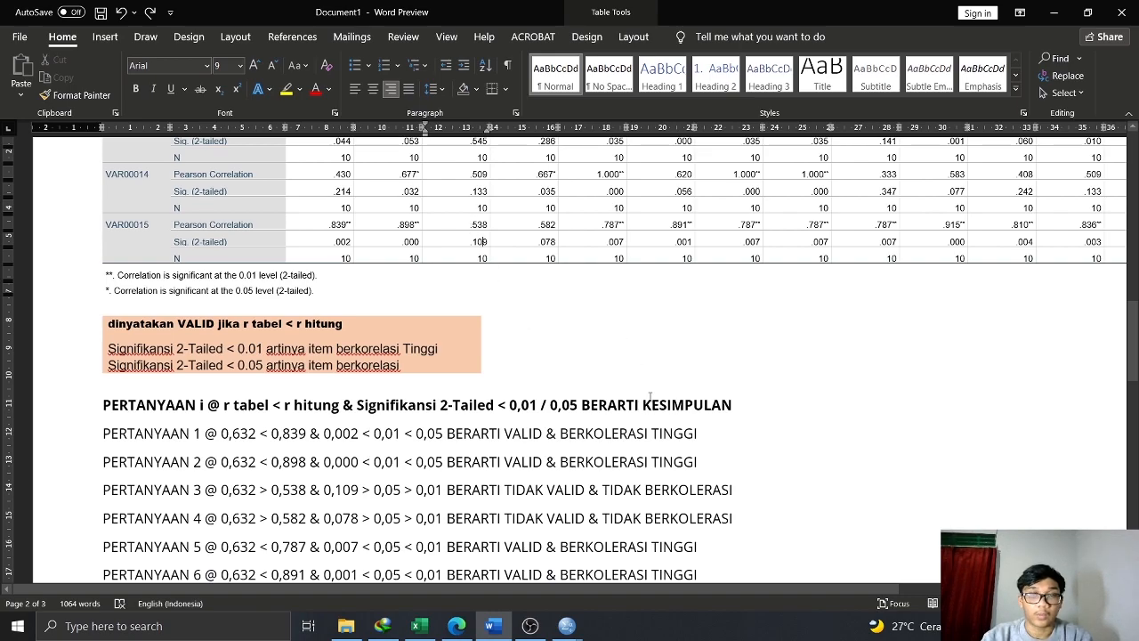
pyautogui.scroll(-1, 657, 399)
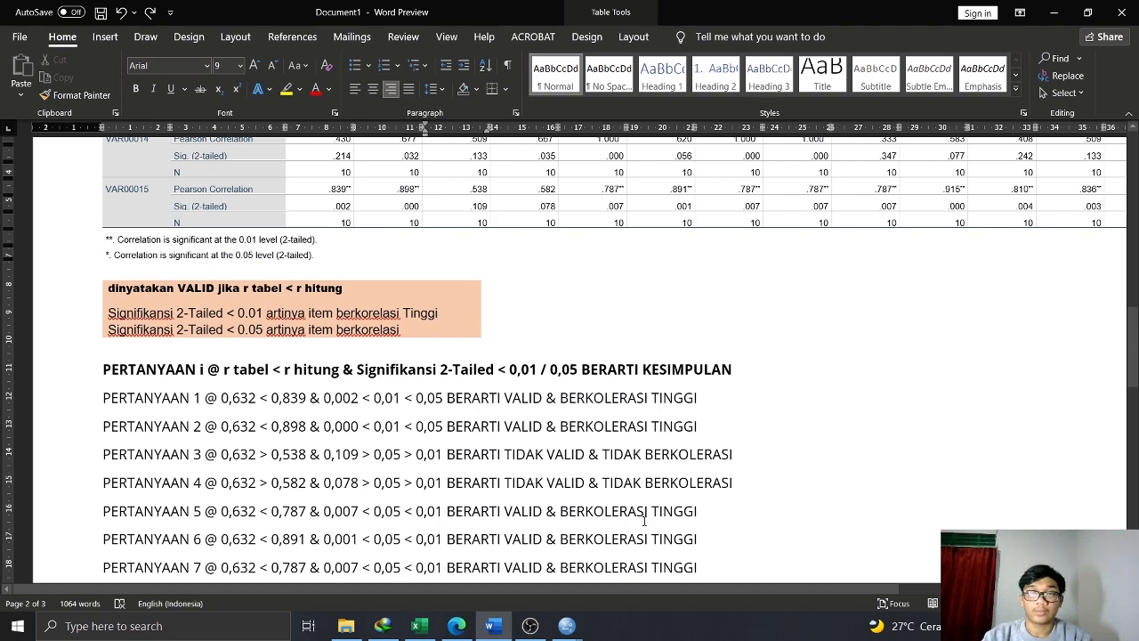
pyautogui.click(530, 626)
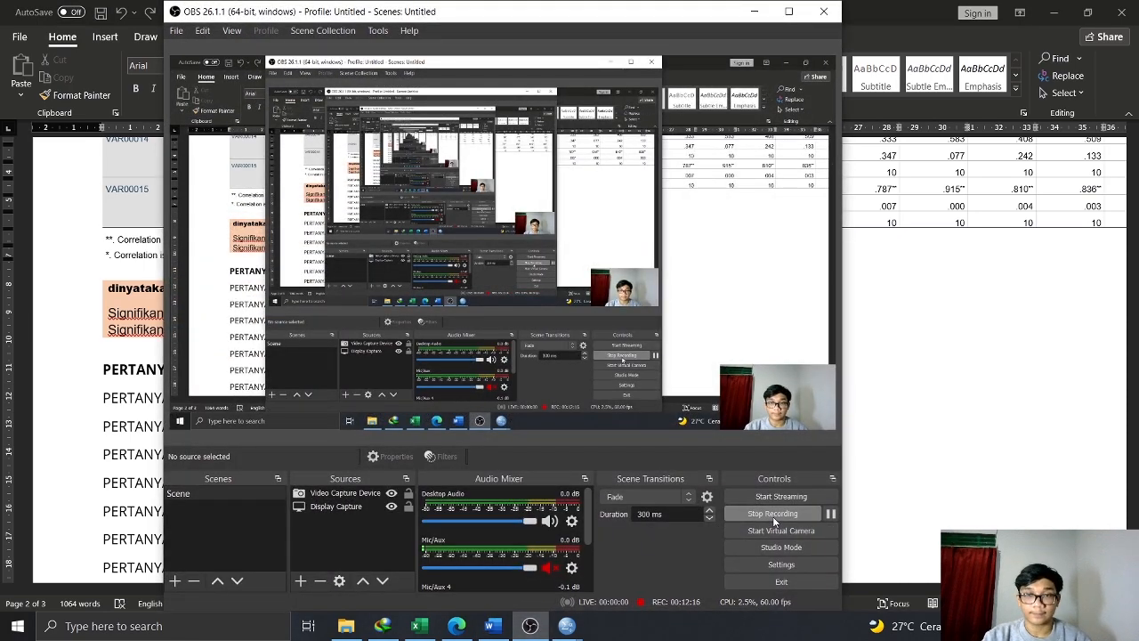